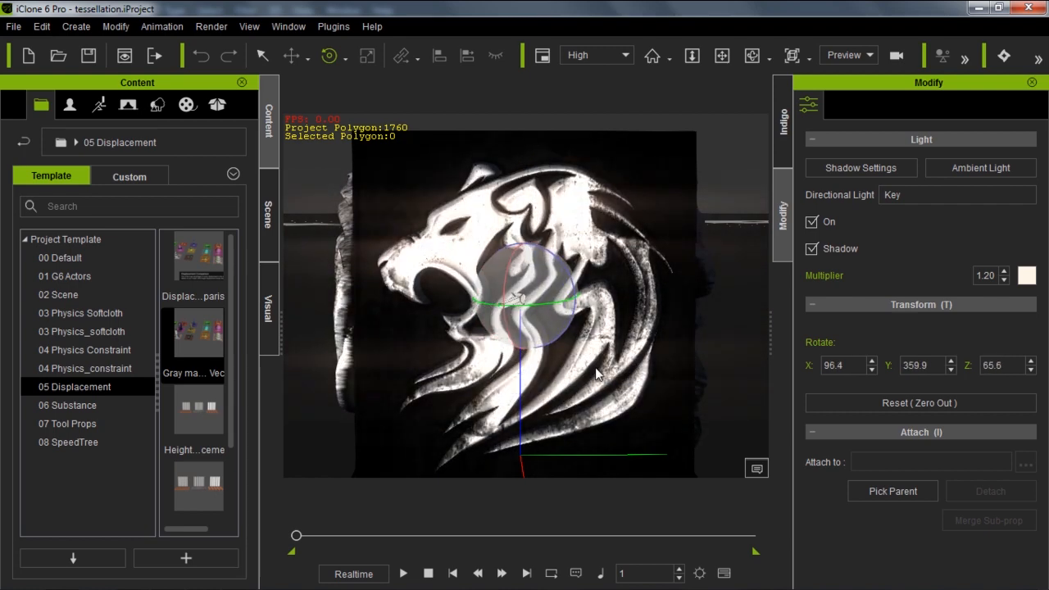
- Open the Gray map vs Vector project template from 05 Displacement without saving the current project
click(688, 346)
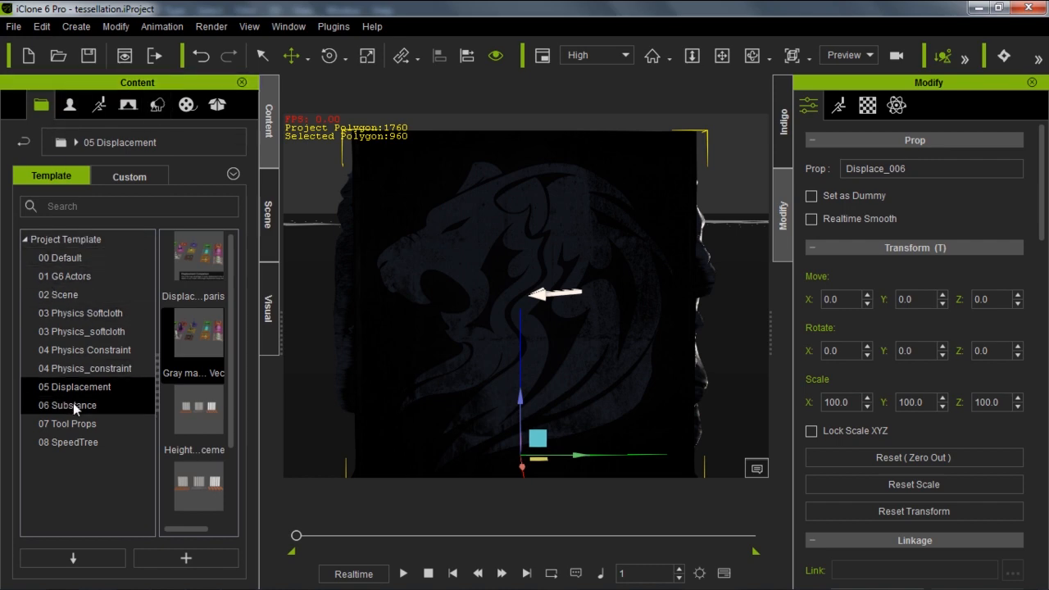
click(76, 381)
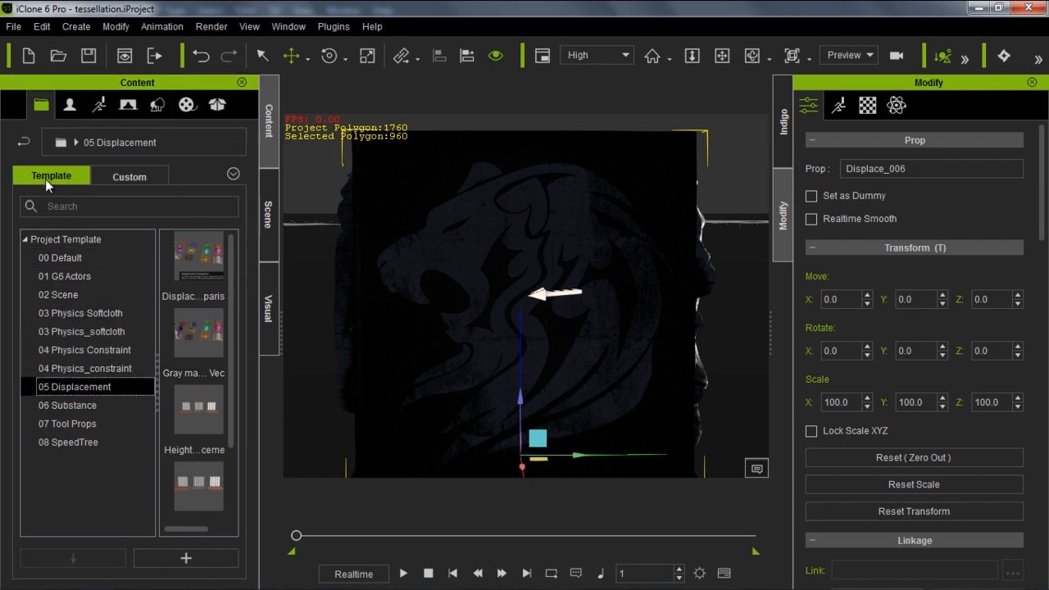
double_click(200, 328)
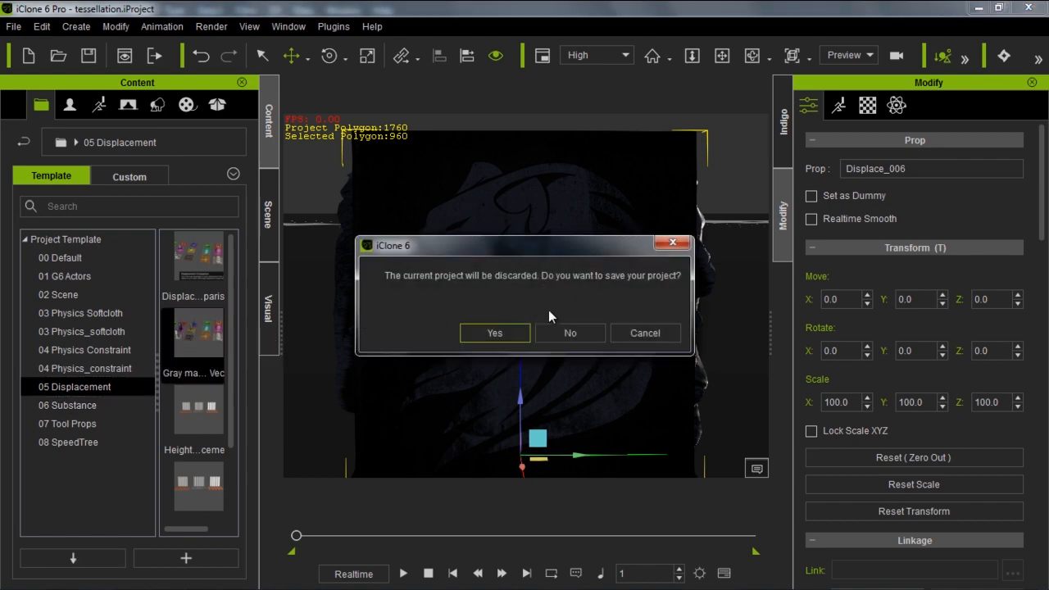
click(574, 331)
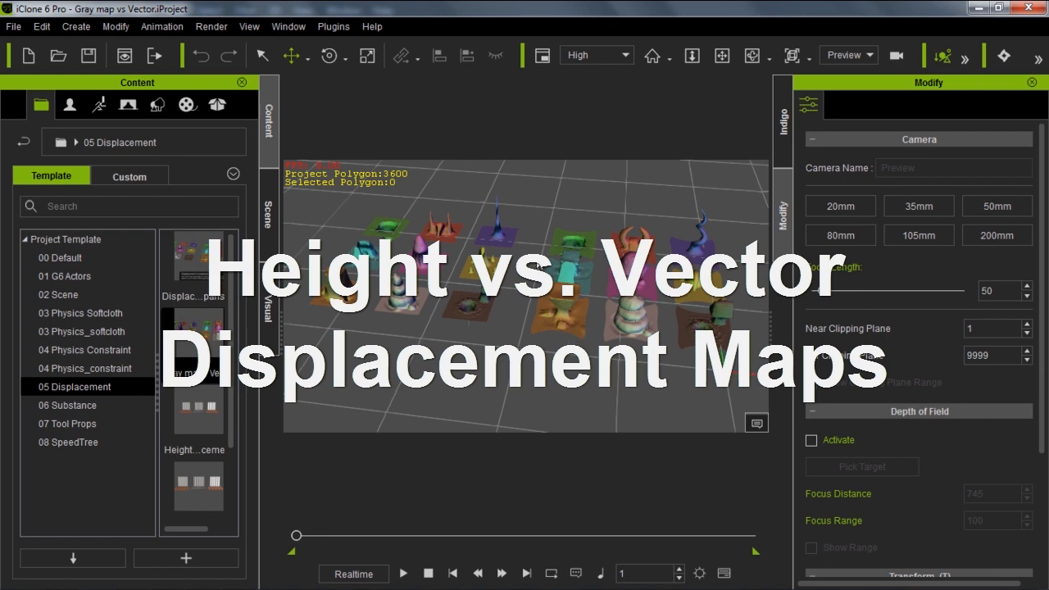
- Select the Plane_height map prop and examine its displaced shapes up close
right_drag(571, 368, 571, 314)
scroll(558, 387, up, 5)
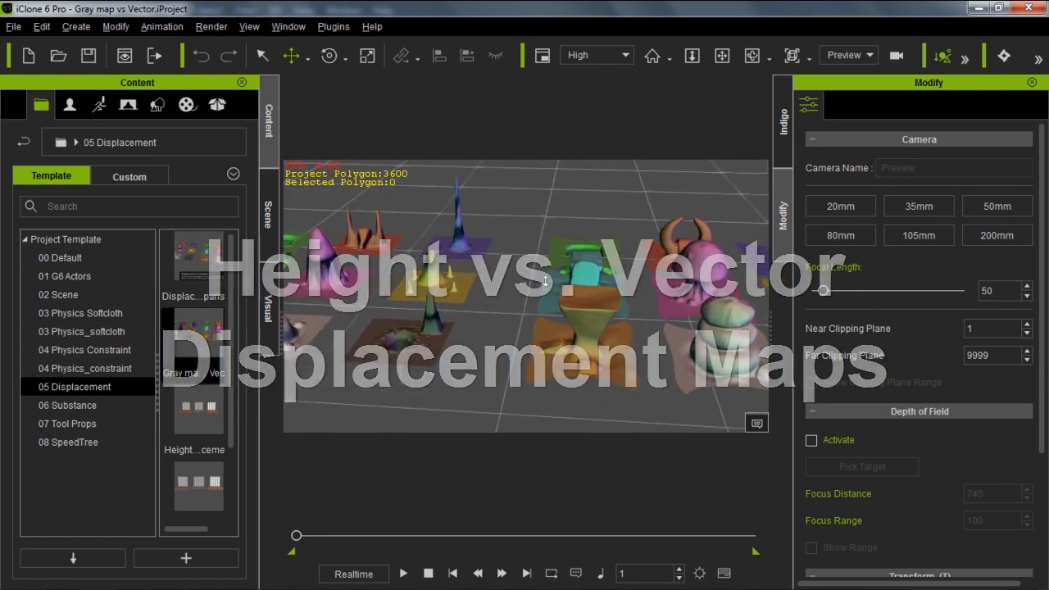
right_drag(531, 305, 485, 316)
click(492, 344)
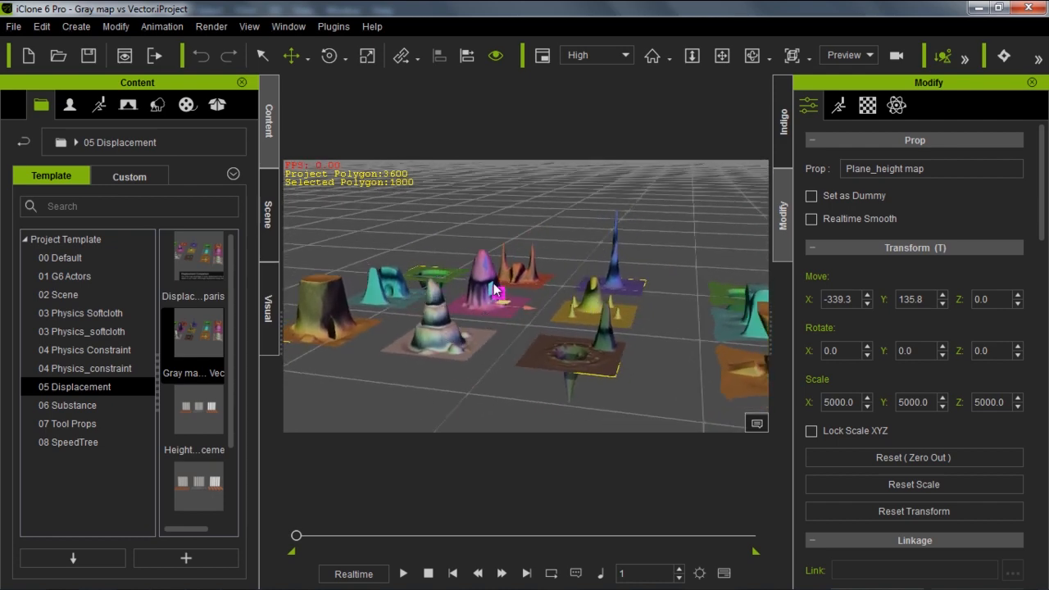
middle_drag(593, 376, 588, 353)
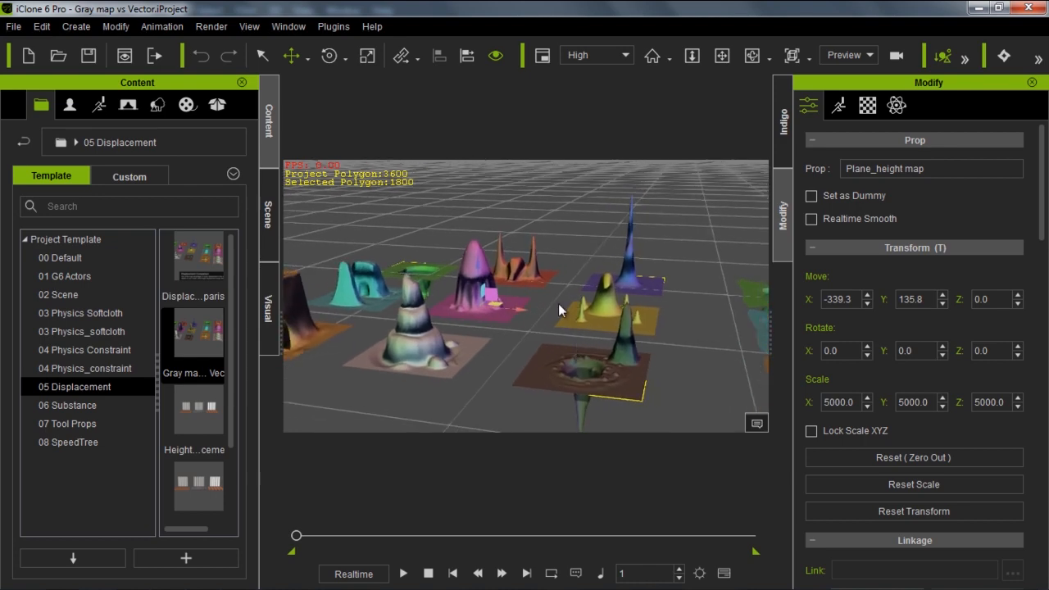
- Select the Plane_vector map prop and examine its overhanging shapes from several angles against the height map plane
middle_drag(682, 301, 466, 251)
right_drag(636, 270, 539, 278)
click(604, 353)
right_drag(689, 347, 564, 357)
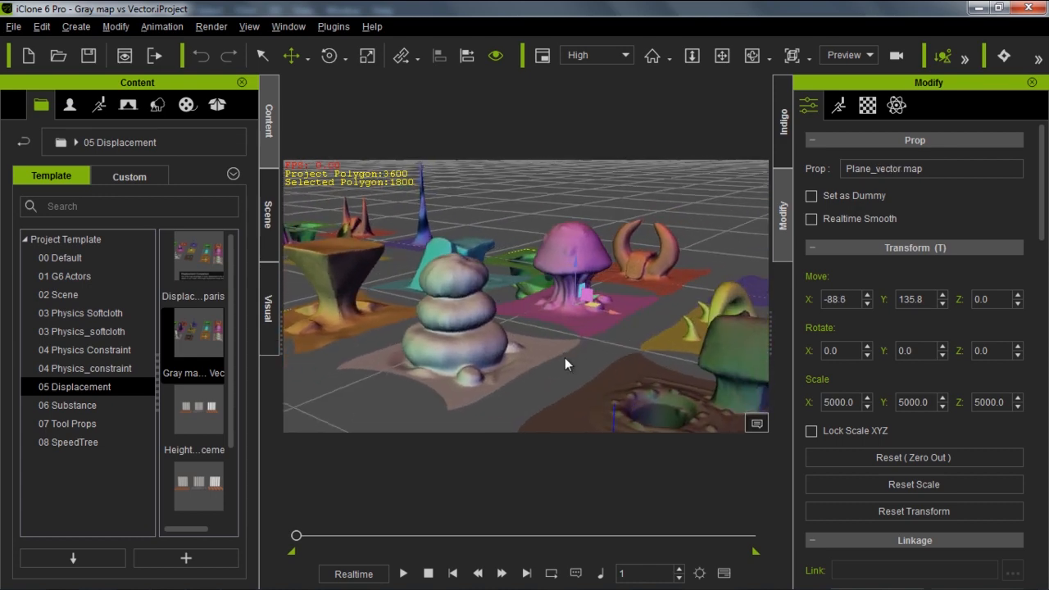
right_drag(650, 347, 635, 331)
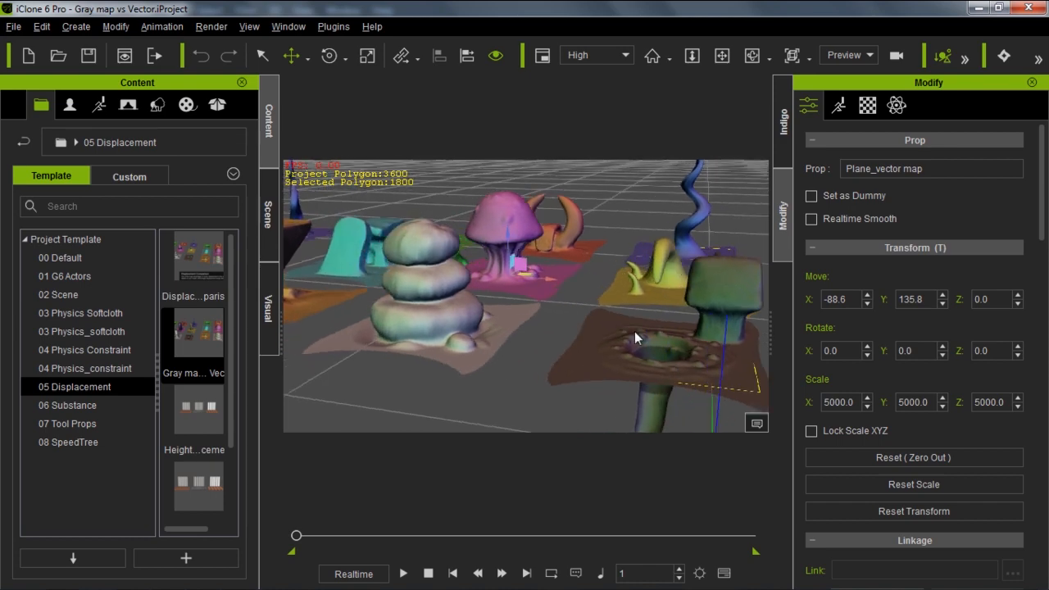
right_drag(416, 327, 588, 361)
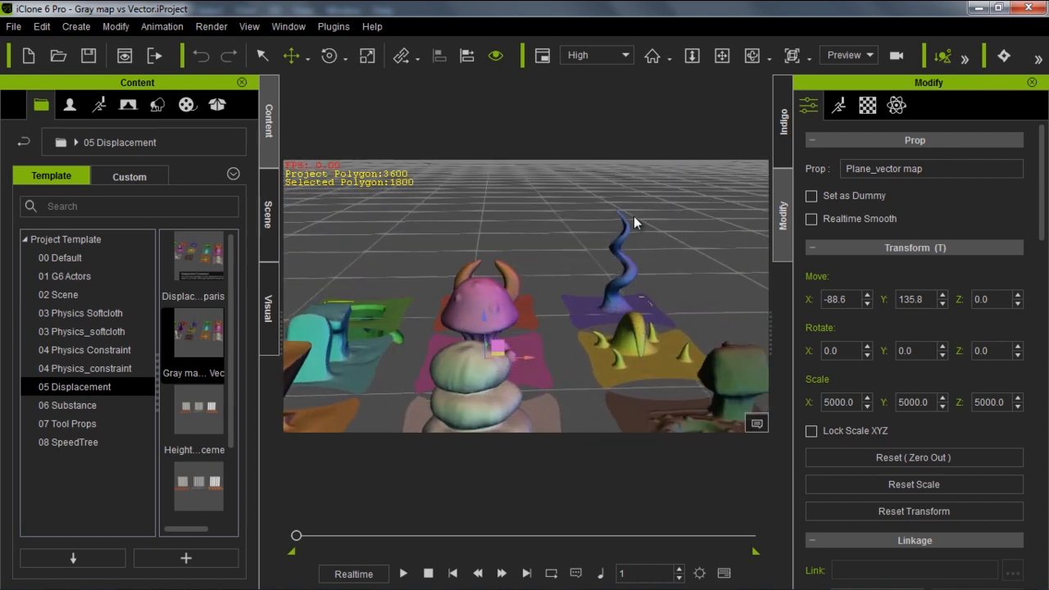
right_drag(541, 362, 503, 290)
scroll(432, 243, down, 5)
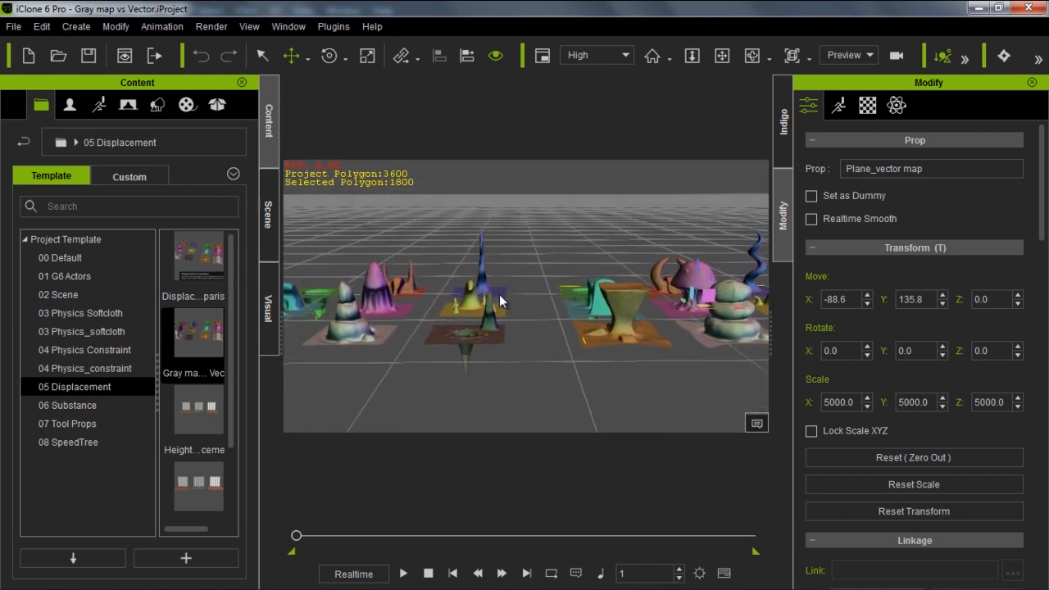
- Reselect the Plane_height map prop and inspect the displacement texture in its material settings
right_drag(461, 382, 503, 391)
middle_drag(509, 395, 502, 358)
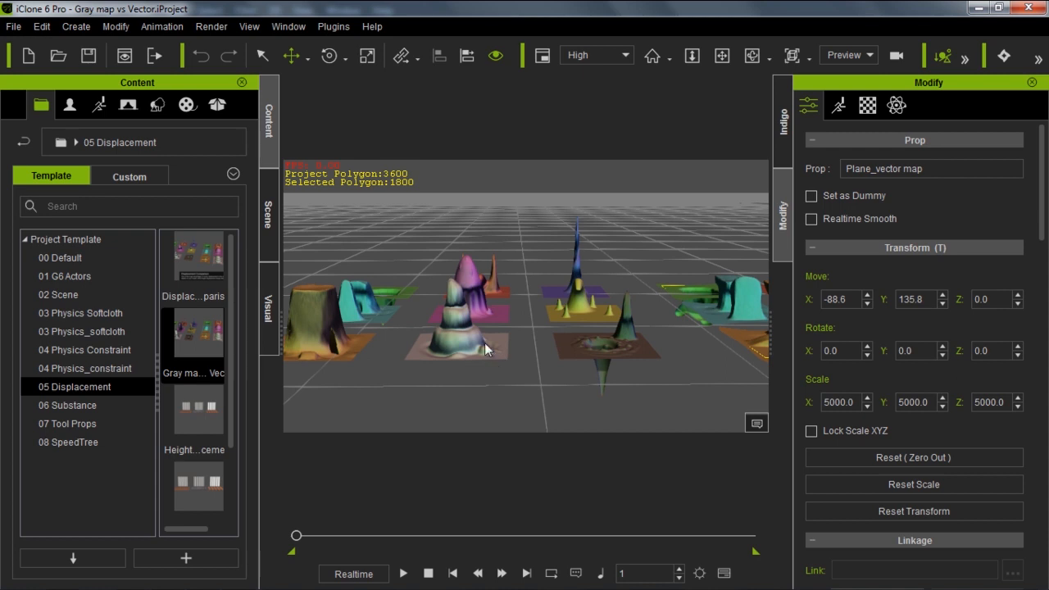
click(477, 316)
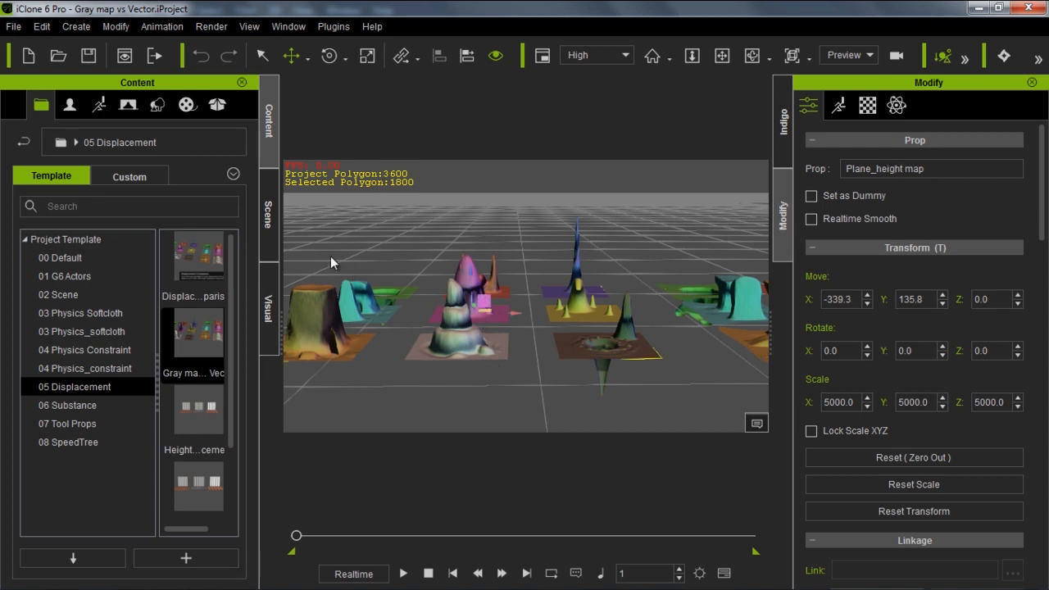
click(271, 214)
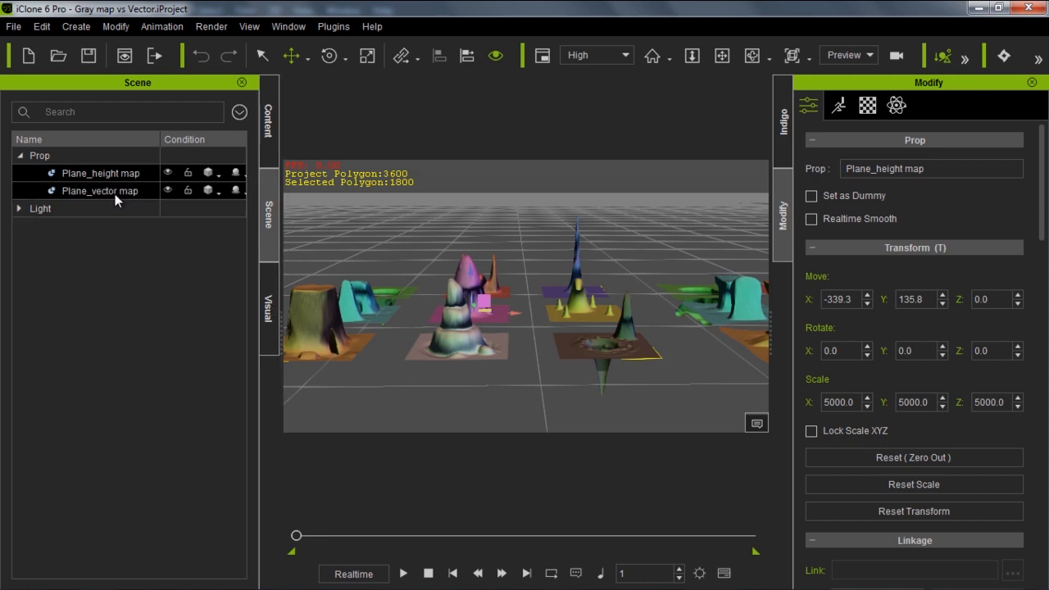
right_drag(607, 338, 534, 339)
click(863, 109)
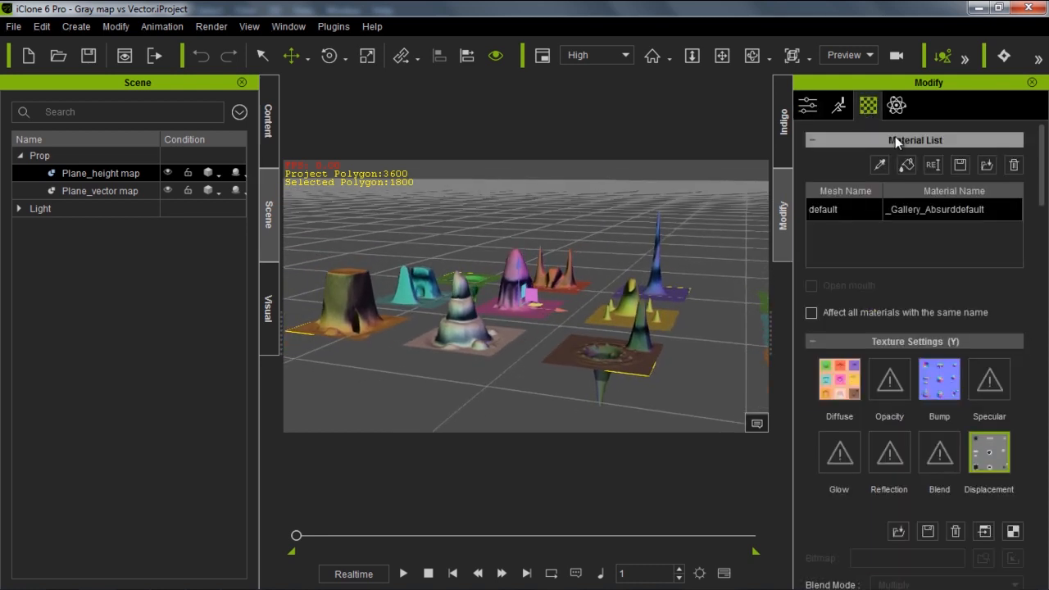
drag(1043, 197, 1042, 234)
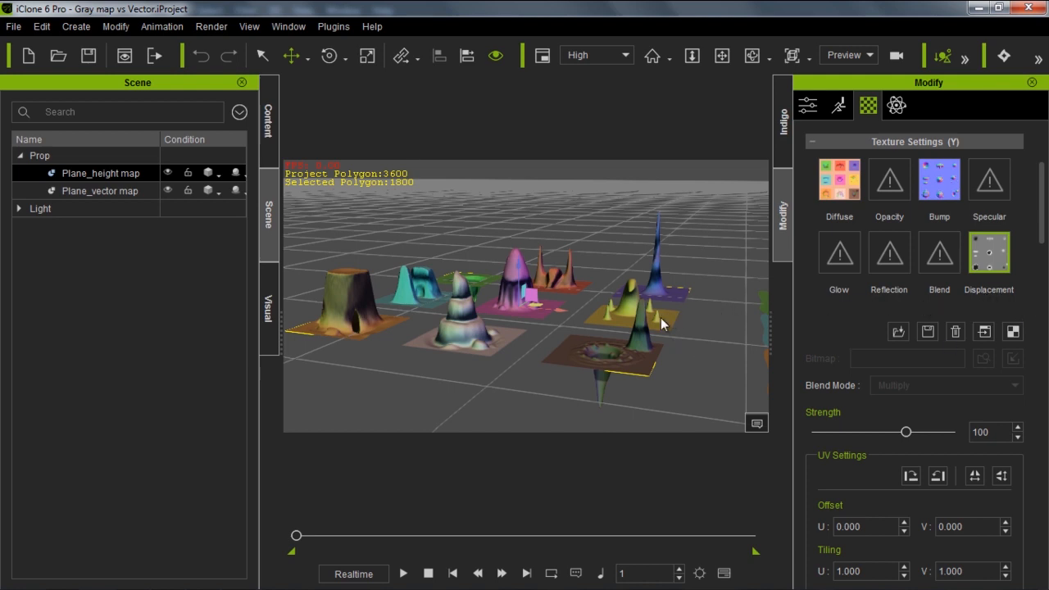
- View the Plane_vector map prop's displacement texture in Photoshop, reading alpha data as an alpha channel, and return to iClone
right_drag(670, 327, 572, 343)
click(572, 343)
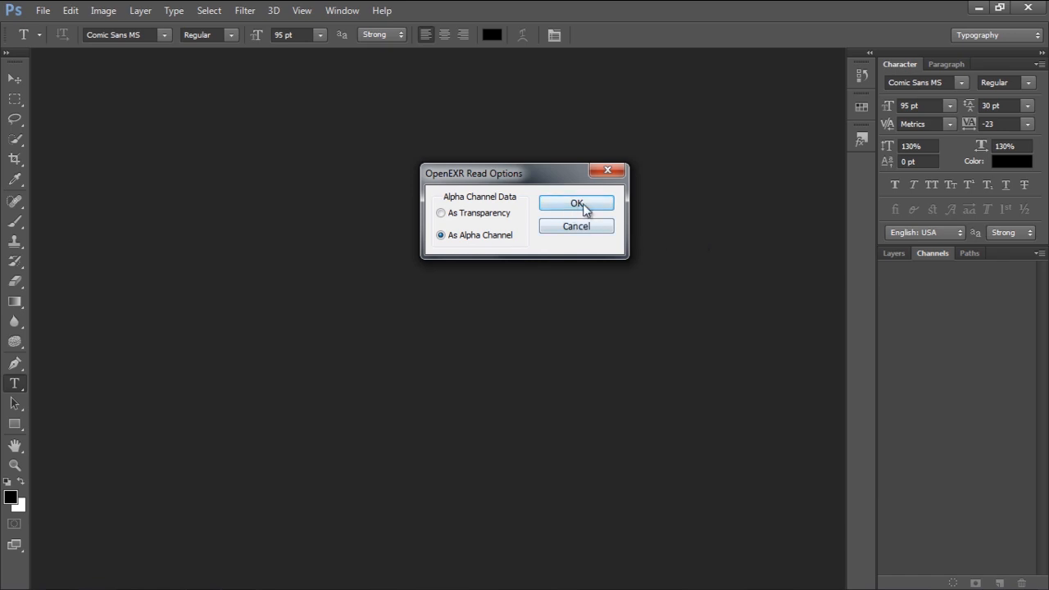
click(595, 205)
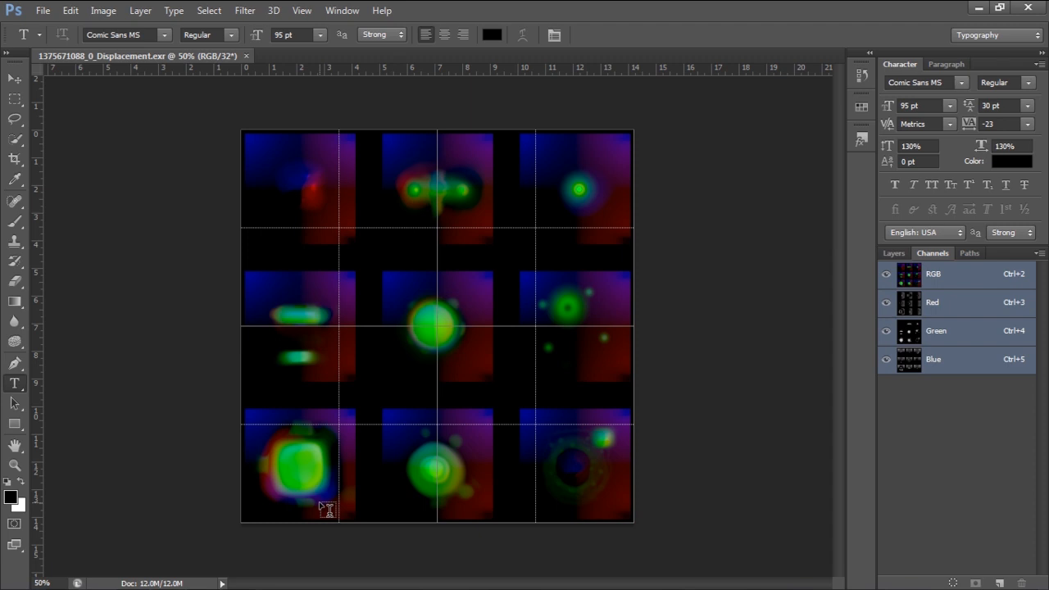
key(alt+Tab)
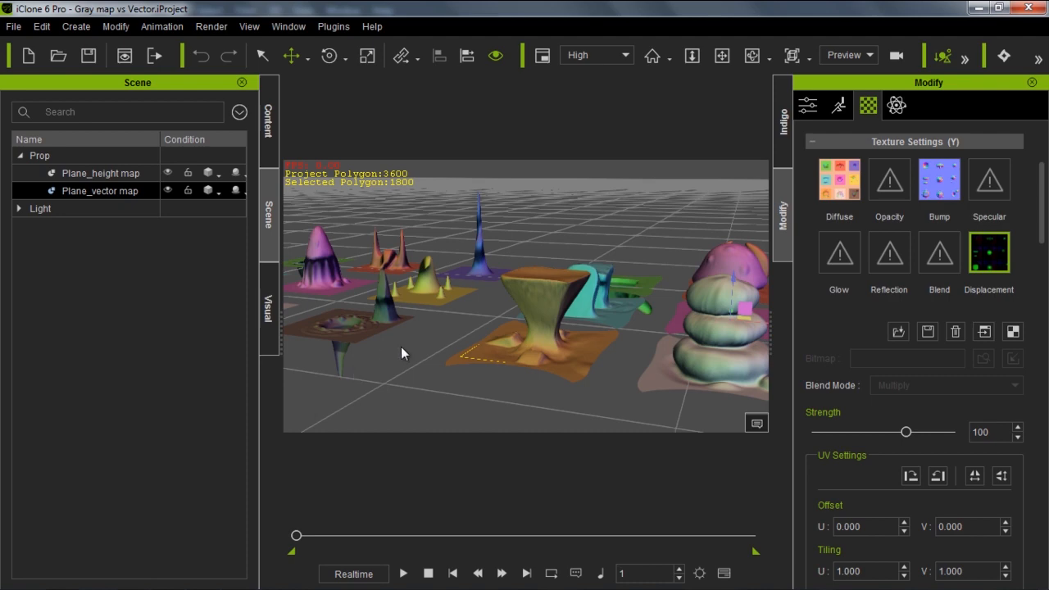
- Set the displacement strength of the Plane_vector map material to 133
middle_drag(449, 317, 332, 302)
mouse_move(907, 432)
mouse_down()
mouse_move(957, 433)
mouse_move(894, 434)
mouse_move(916, 435)
mouse_up()
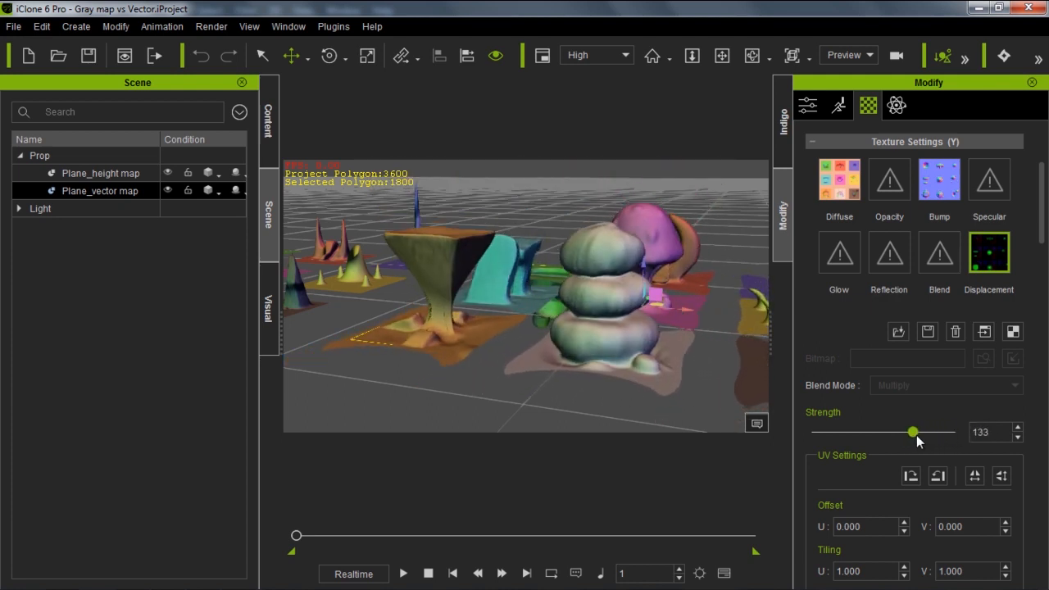
- Try lower tessellation levels on the Plane_vector map prop and restore the level to 10
drag(1044, 211, 1044, 418)
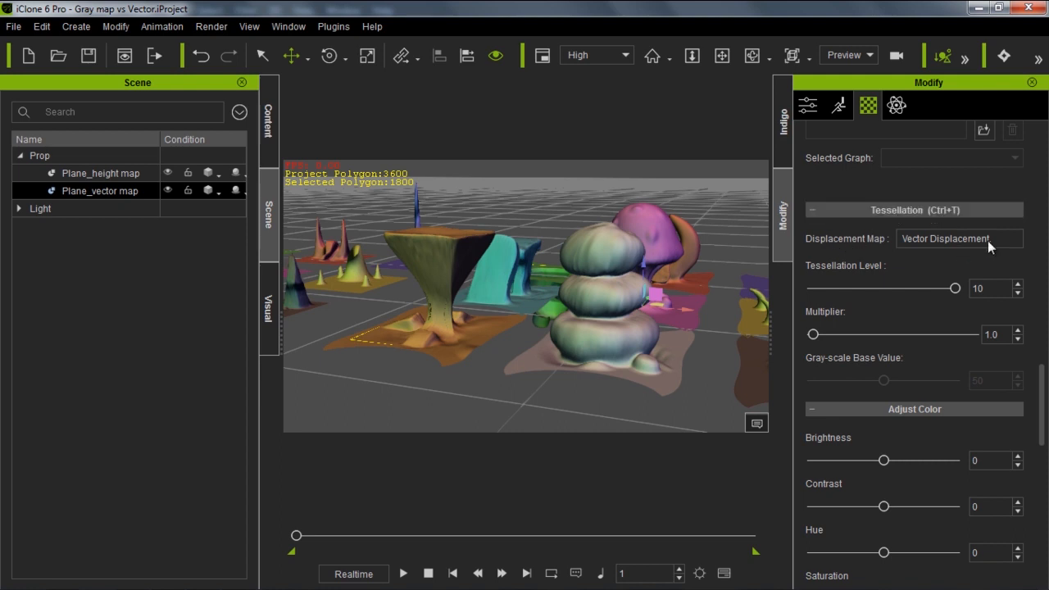
drag(955, 289, 814, 311)
drag(840, 300, 926, 304)
mouse_move(819, 333)
mouse_down()
mouse_move(835, 334)
mouse_move(819, 341)
mouse_up()
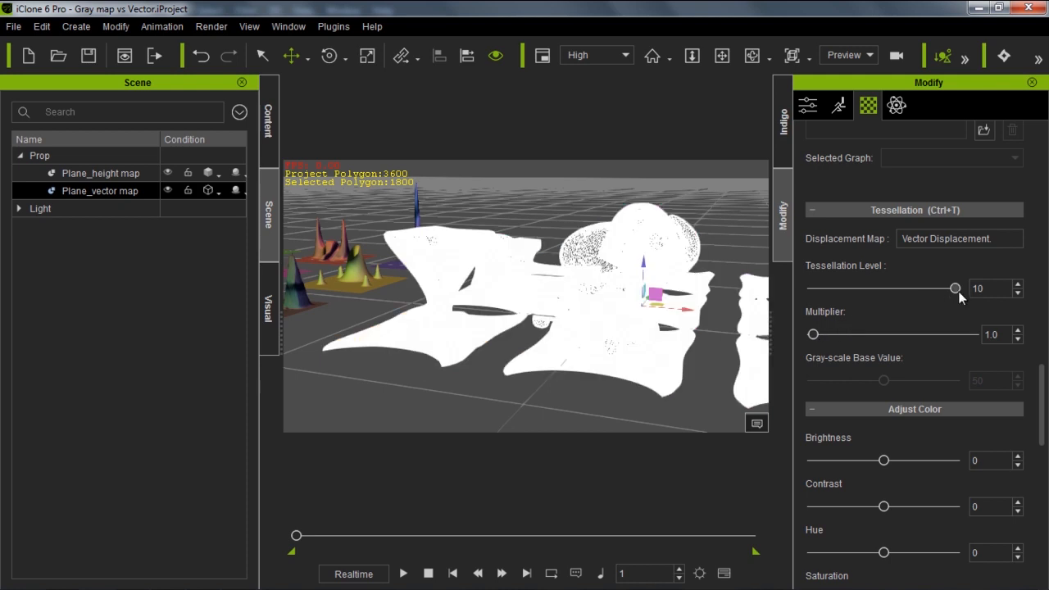
drag(959, 286, 920, 289)
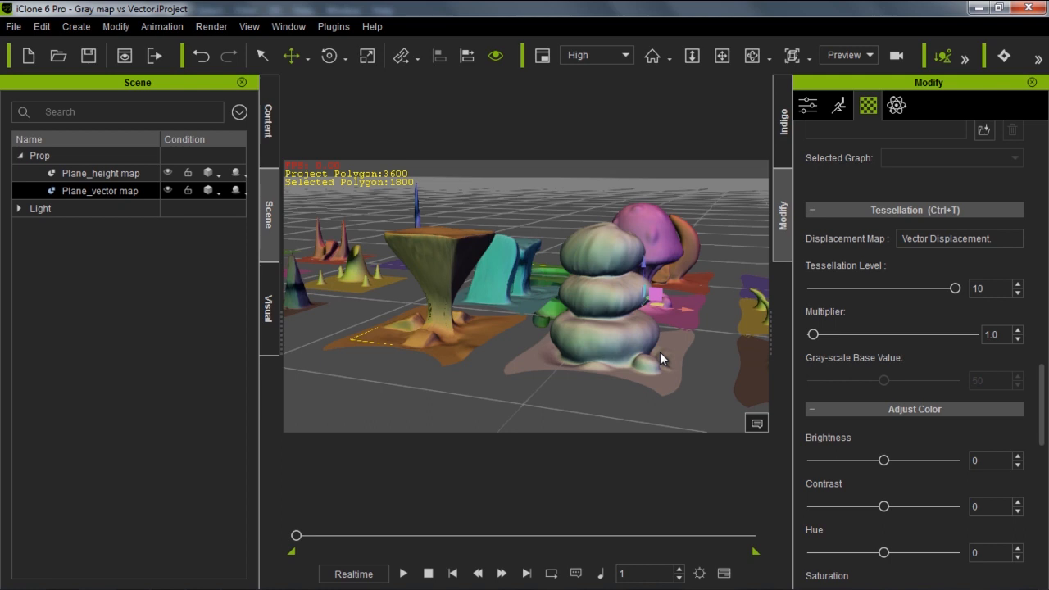
- Place the Roof_a prop from the Tessellation Props templates on the ground in front of the displacement planes
middle_drag(383, 284, 631, 284)
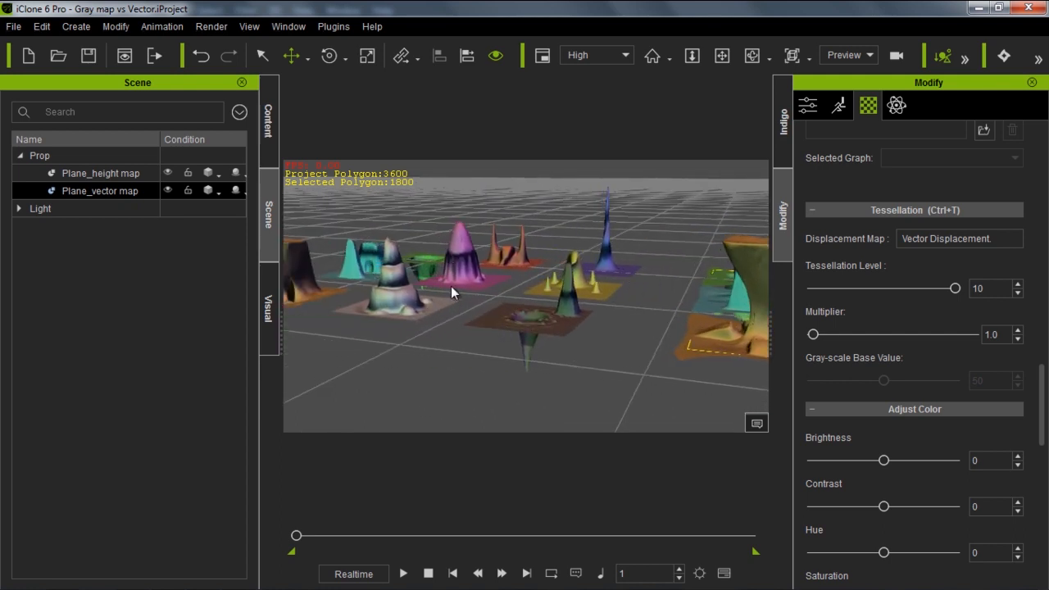
right_drag(508, 251, 499, 307)
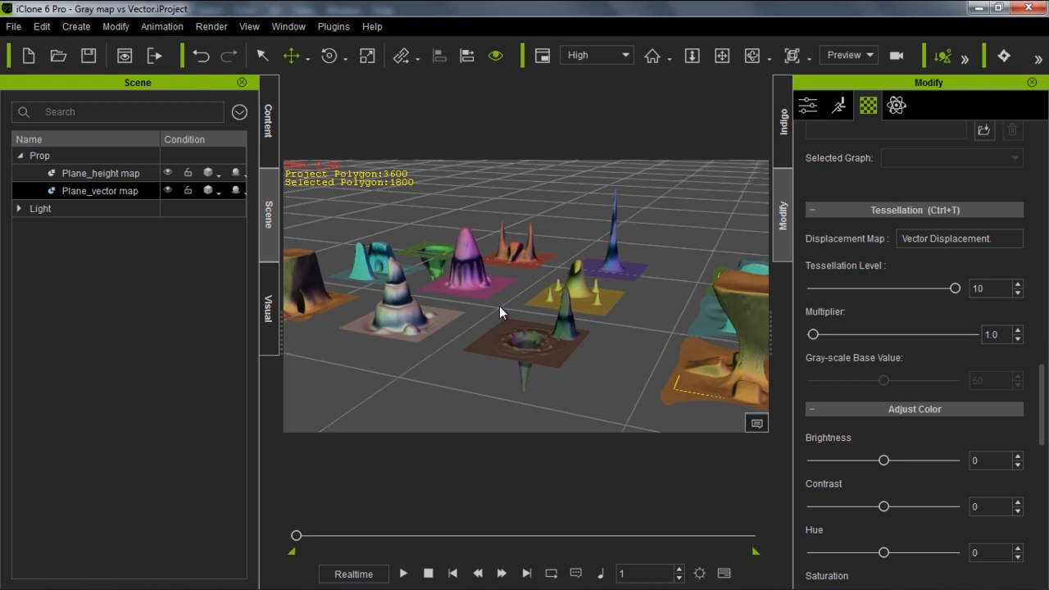
alt+right_drag(502, 201, 496, 357)
click(269, 124)
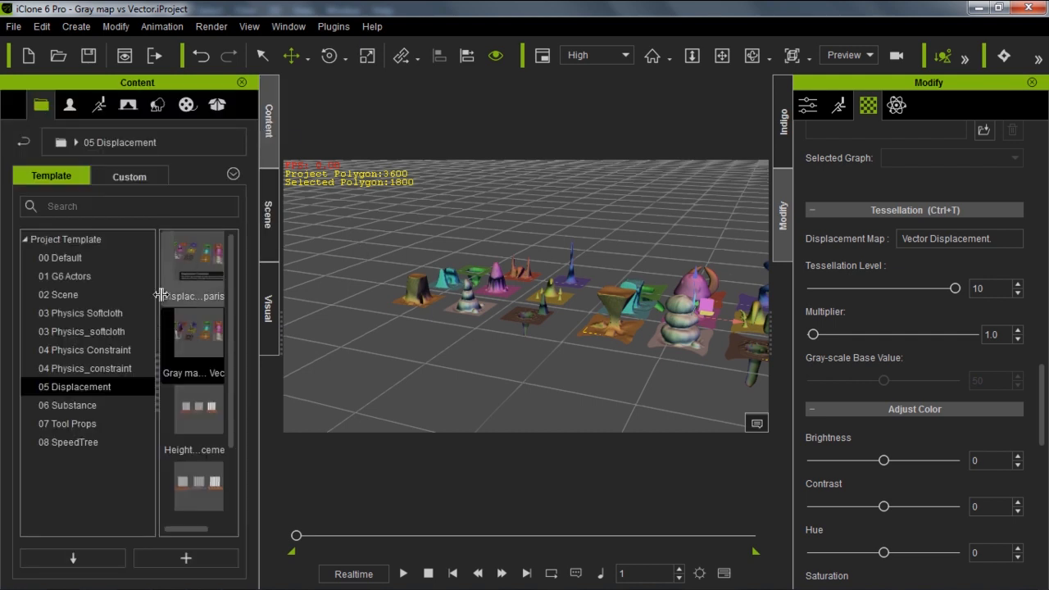
click(157, 104)
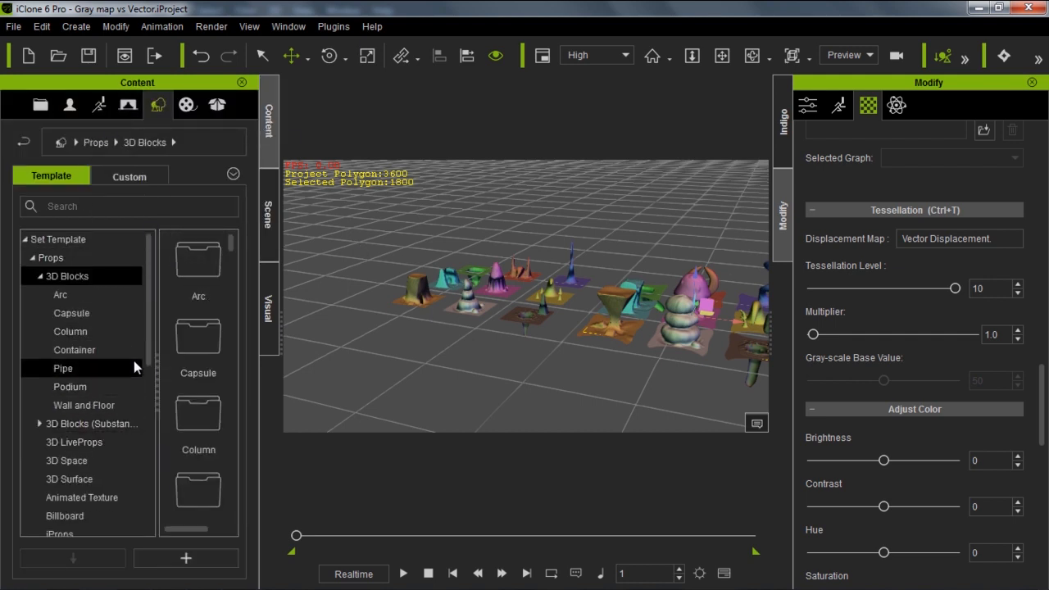
drag(149, 331, 141, 463)
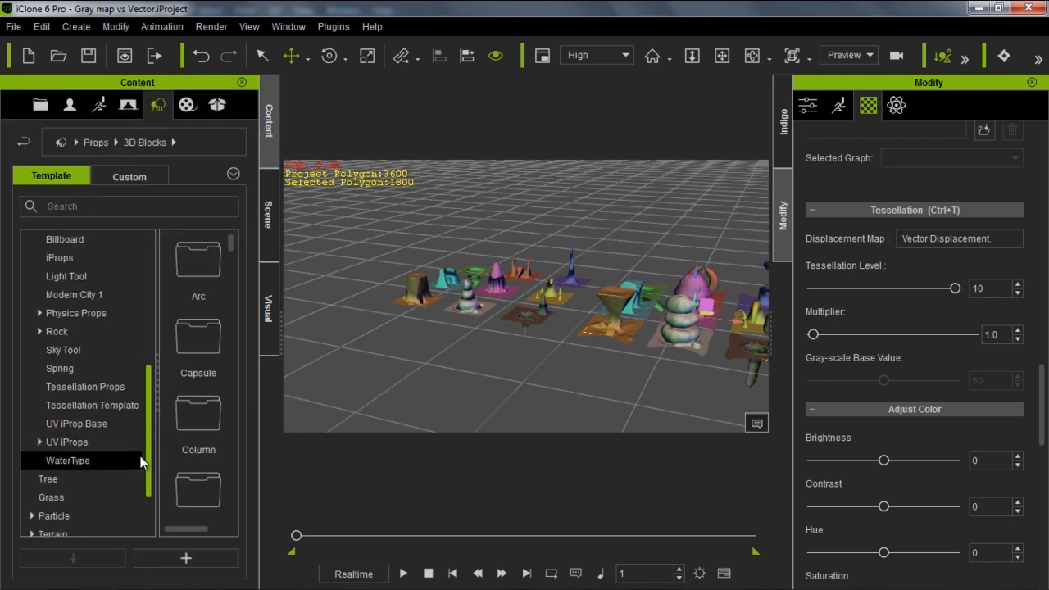
click(85, 386)
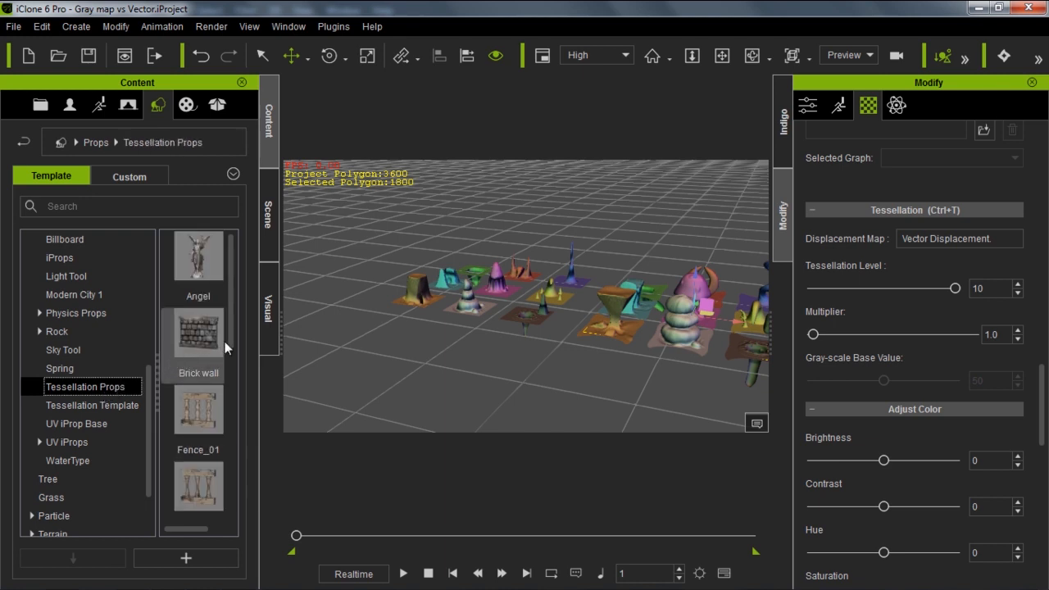
scroll(216, 442, down, 10)
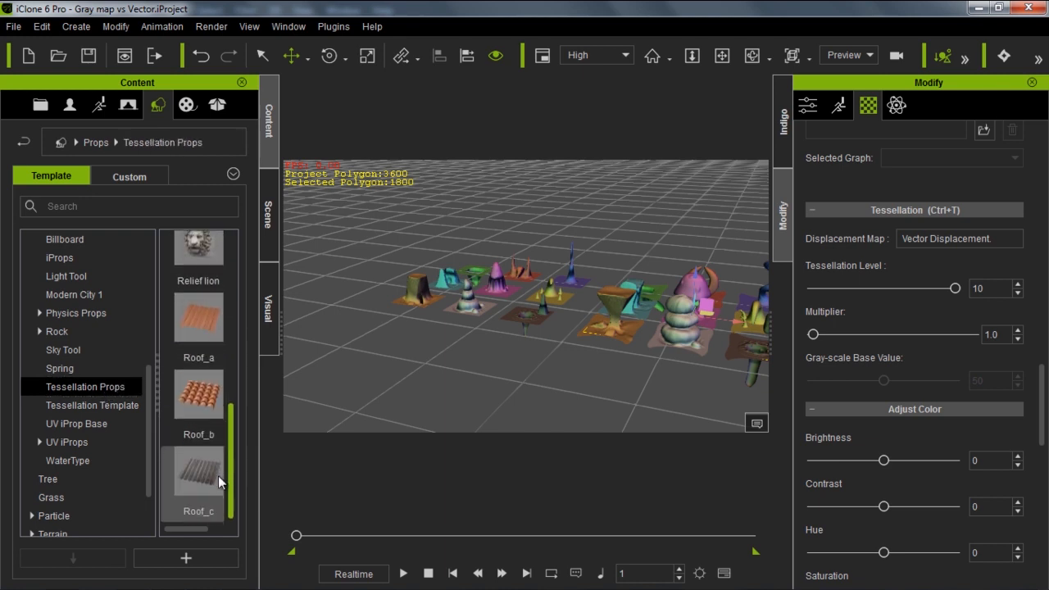
drag(196, 321, 427, 368)
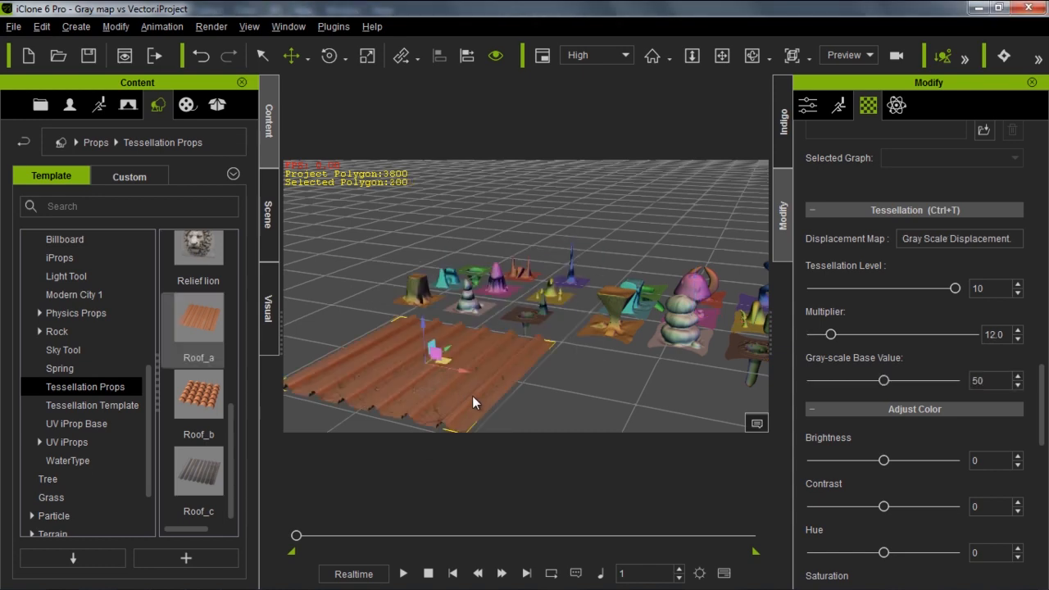
- Inspect the Roof_a prop, view its displacement texture in Photoshop, and switch back to iClone
middle_drag(472, 396, 513, 339)
scroll(493, 321, up, 3)
middle_drag(428, 331, 464, 304)
right_drag(464, 304, 441, 391)
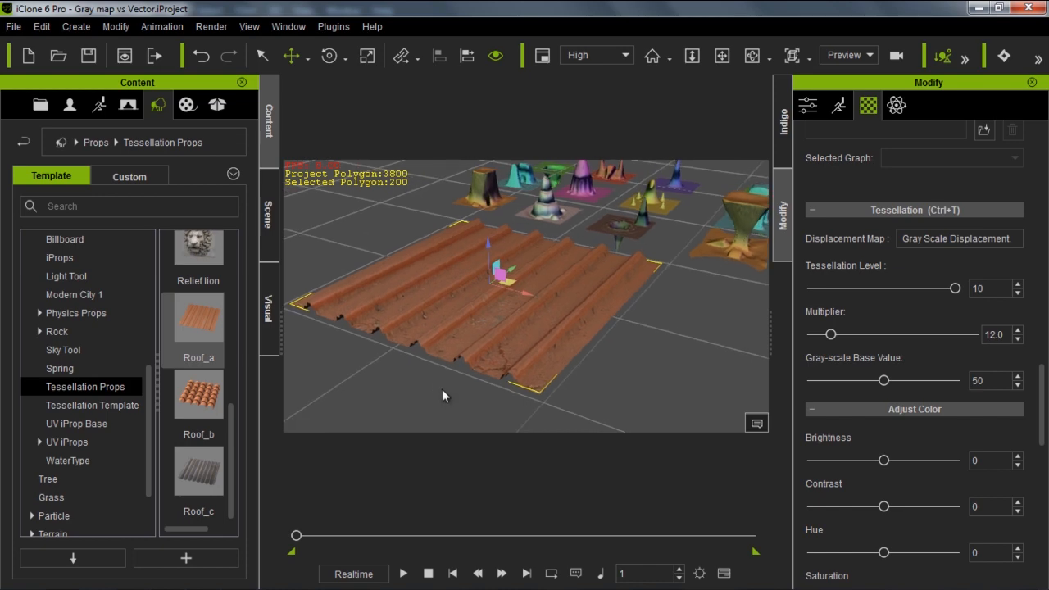
drag(1043, 415, 1041, 183)
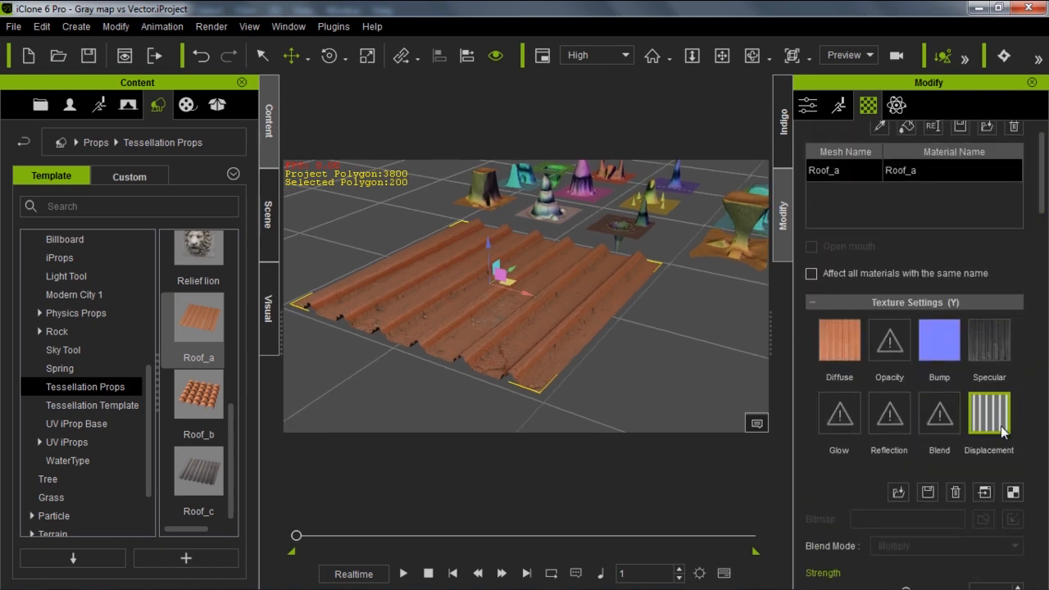
click(984, 492)
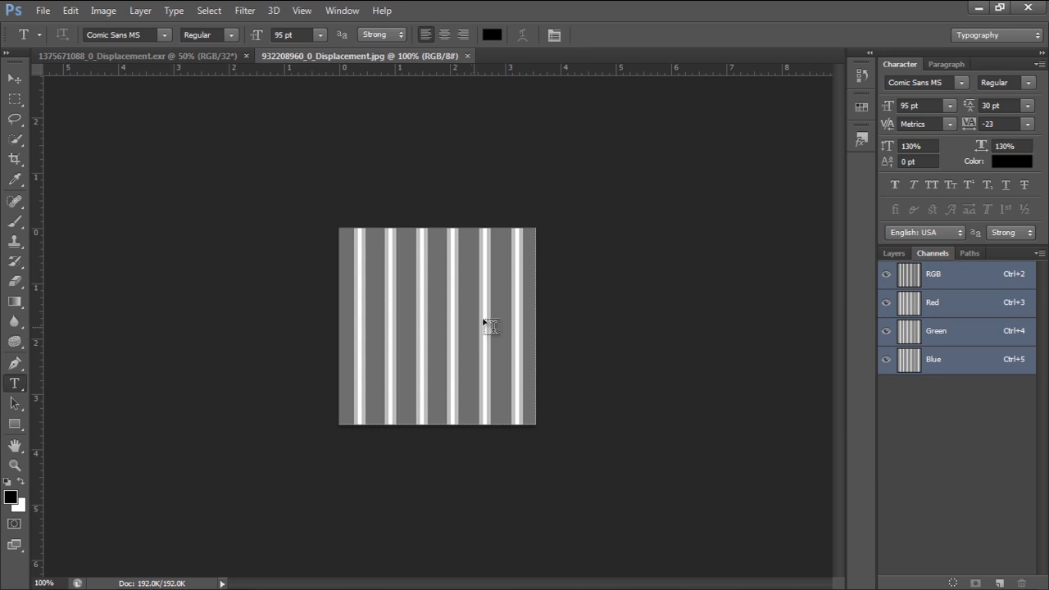
key(alt+Tab)
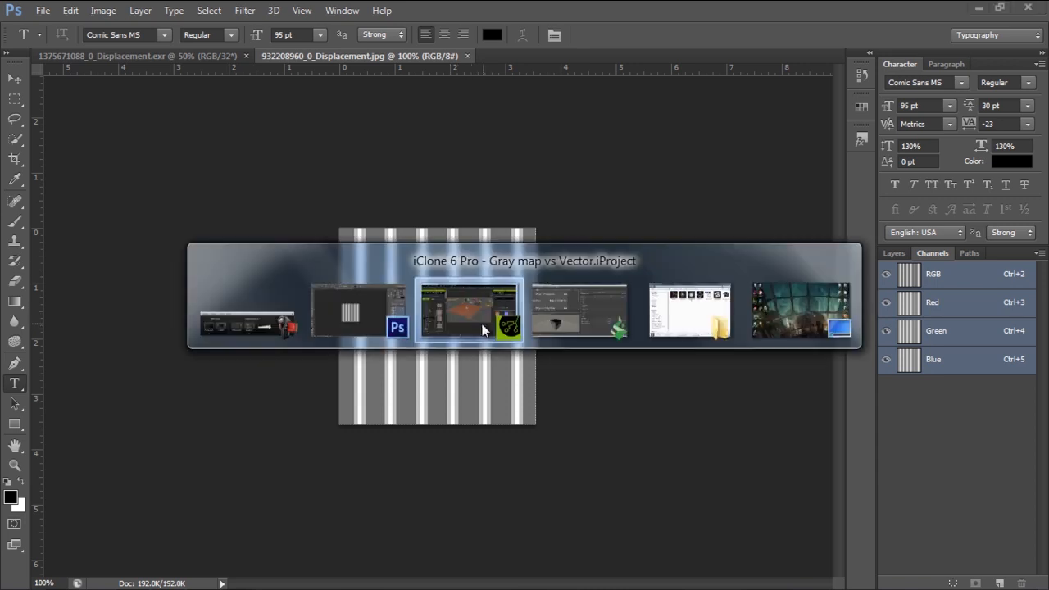
- Set the displacement strength of the Roof_a material to 156 and view the vector displacement planes beside it
click(484, 326)
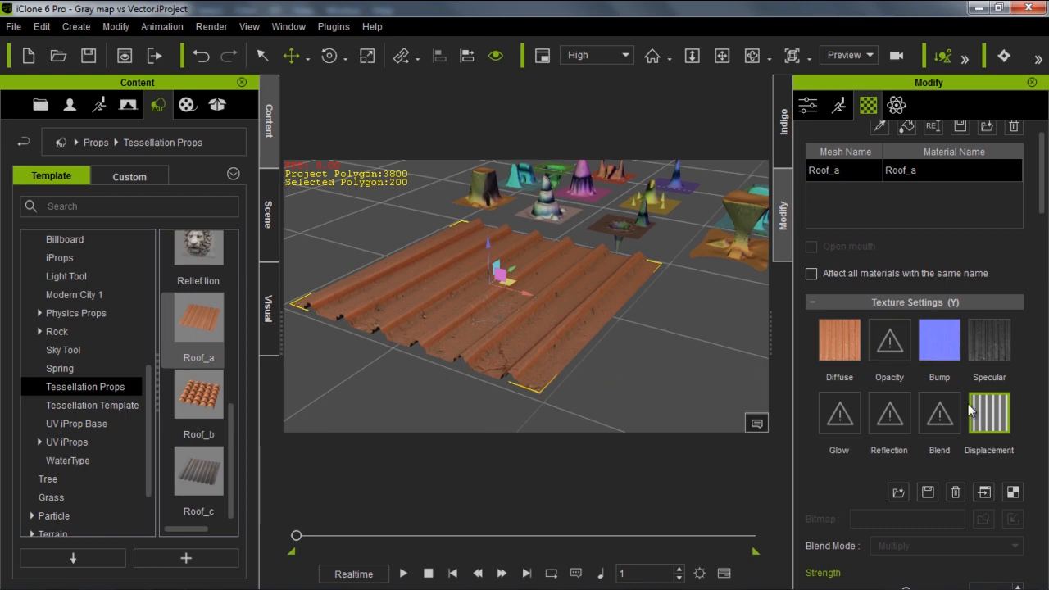
drag(1044, 203, 1044, 250)
mouse_move(907, 404)
mouse_down()
mouse_move(948, 405)
mouse_move(858, 406)
mouse_move(939, 405)
mouse_move(918, 405)
mouse_move(923, 414)
mouse_up()
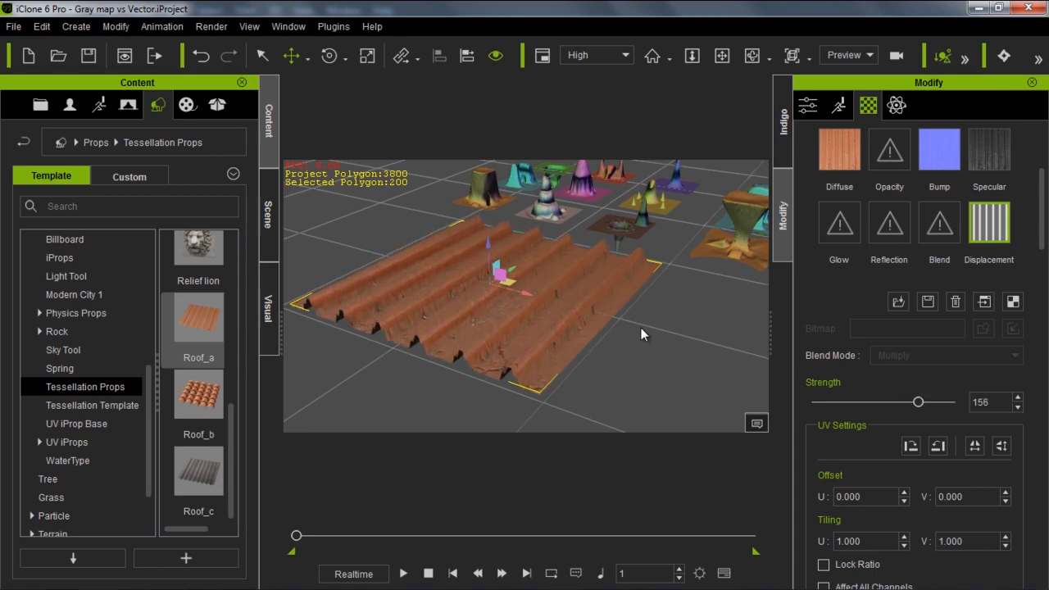
middle_drag(678, 305, 376, 322)
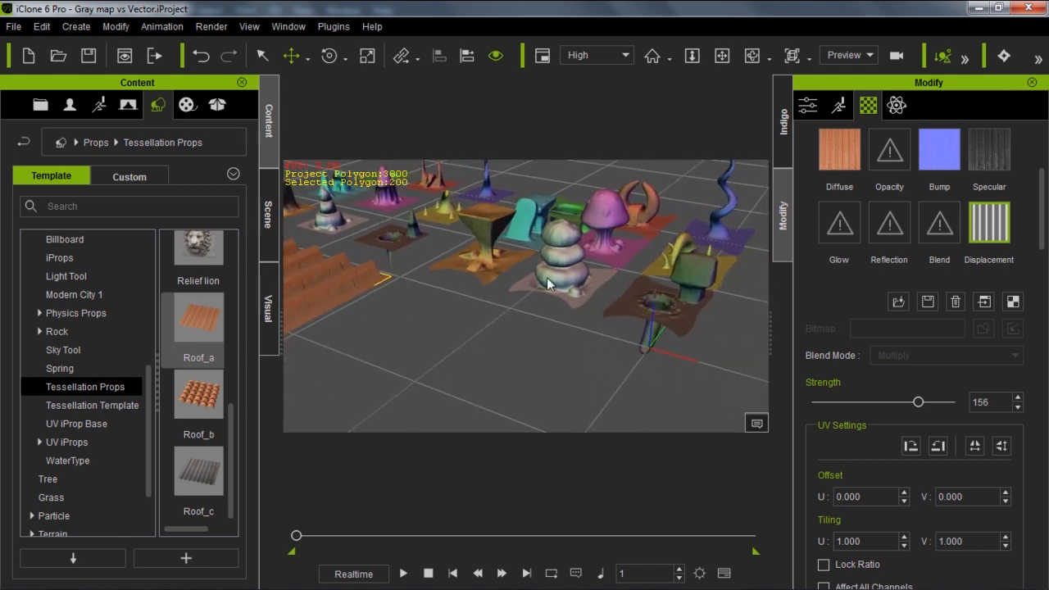
- Start a new project without saving and load the Barbarian avatar from the vector displacement folder into the scene
click(28, 56)
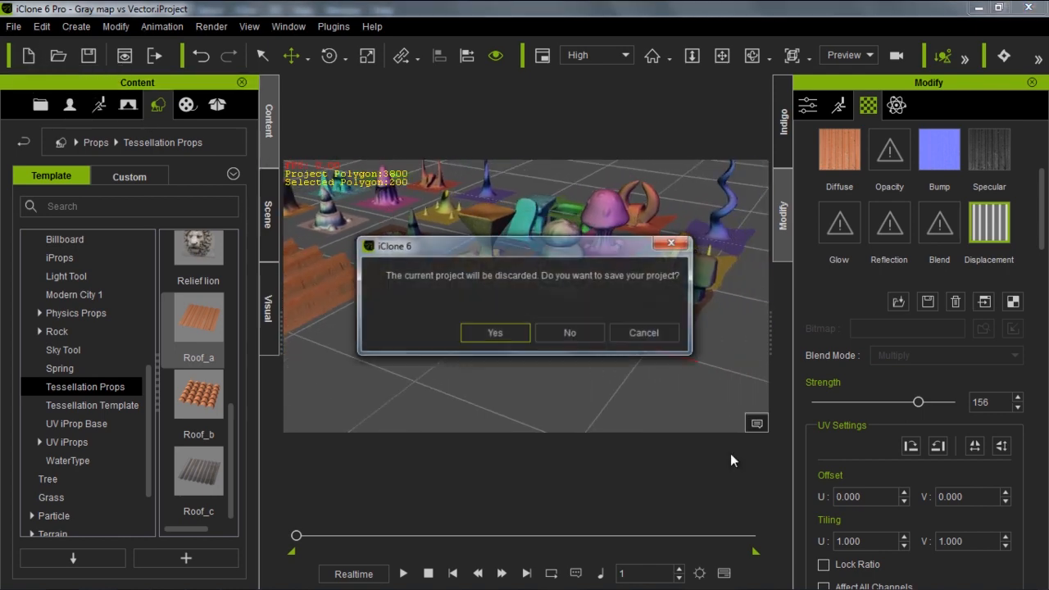
click(571, 333)
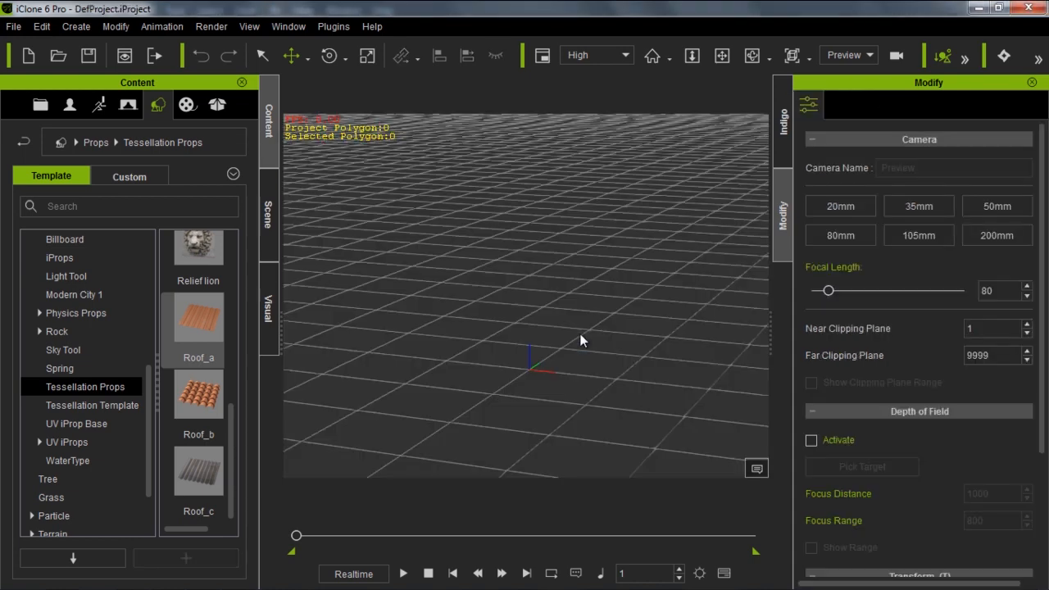
key(alt+Tab)
key(alt+Tab)
key(alt+Tab)
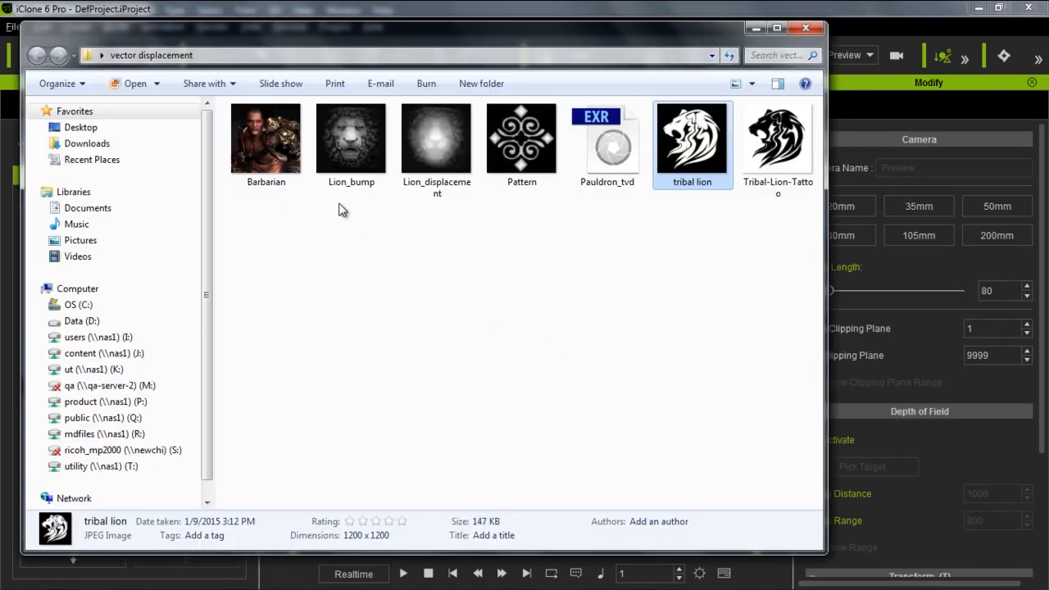
drag(266, 131, 524, 377)
key(alt+Tab)
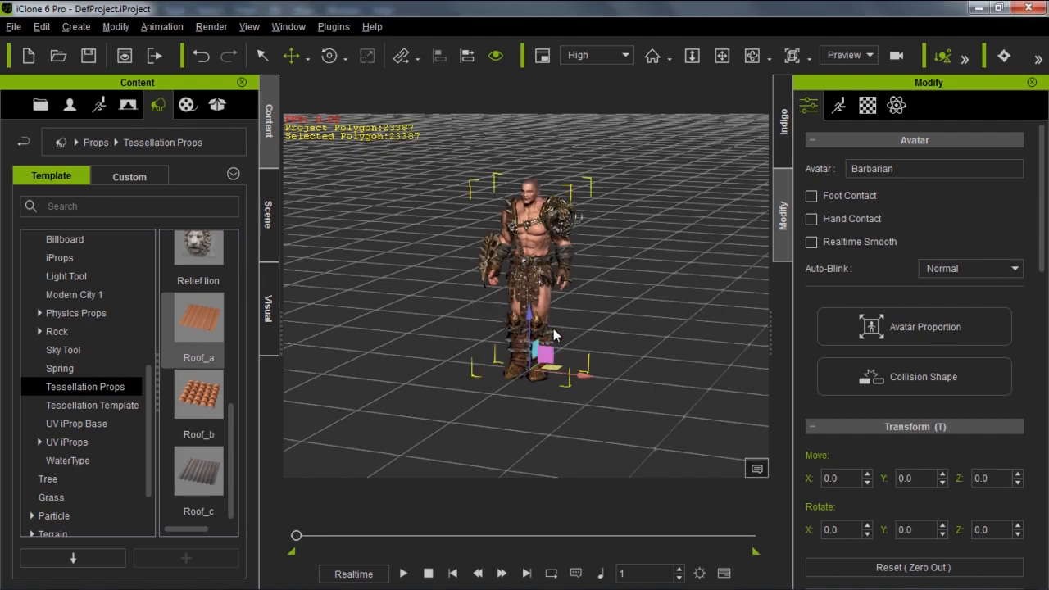
- Examine the horned skull pauldron on the Barbarian's shoulder up close
scroll(557, 320, up, 5)
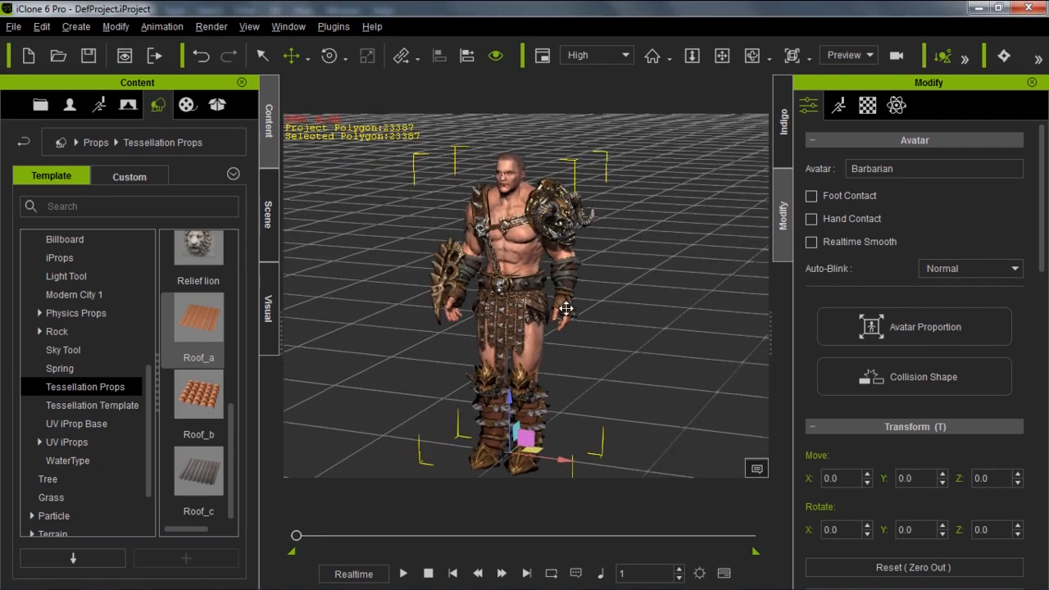
scroll(566, 308, up, 8)
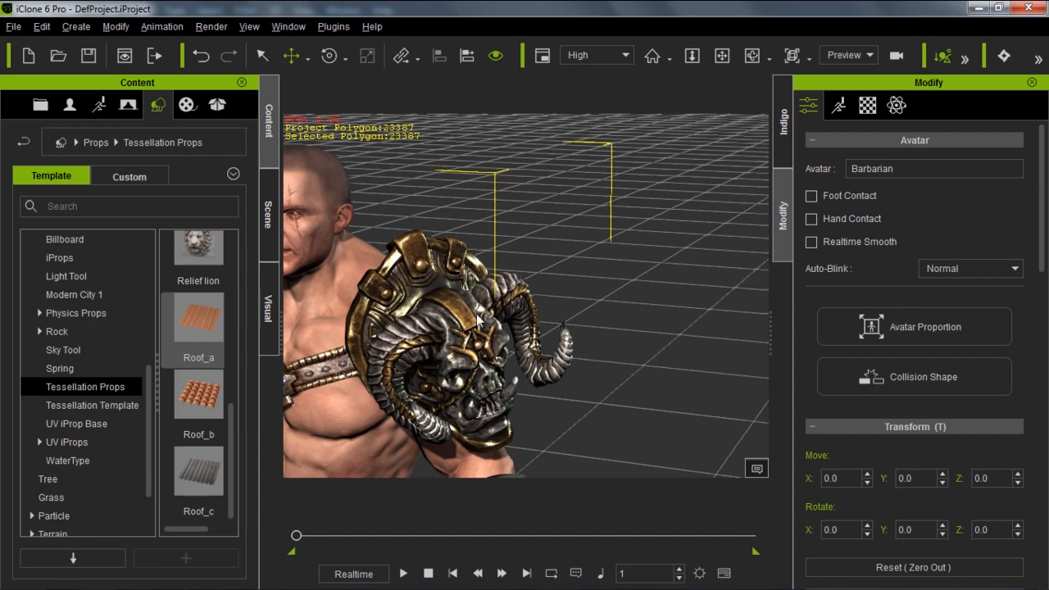
scroll(477, 322, up, 4)
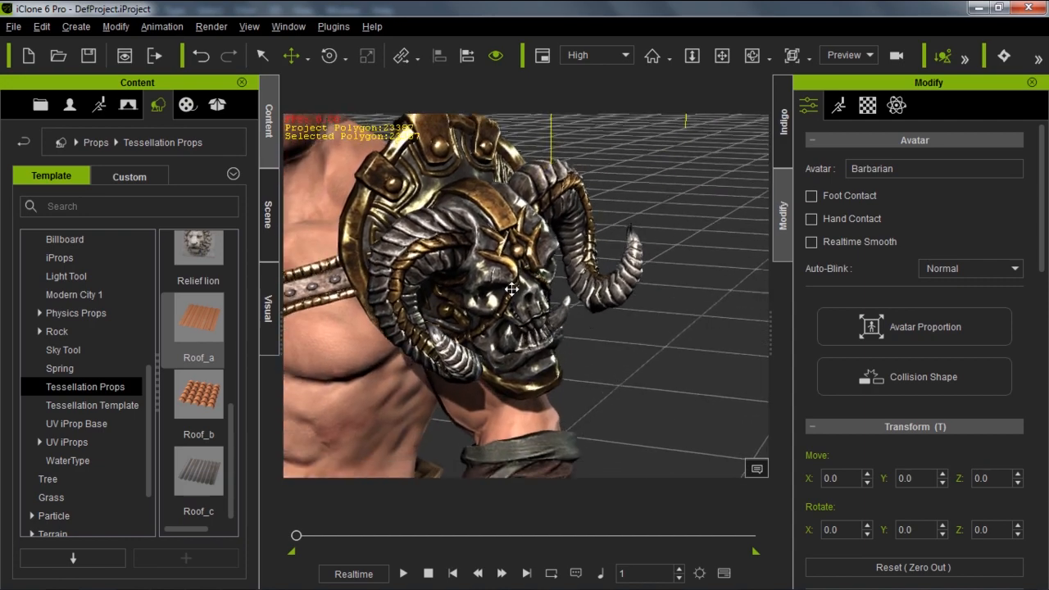
scroll(511, 288, up, 5)
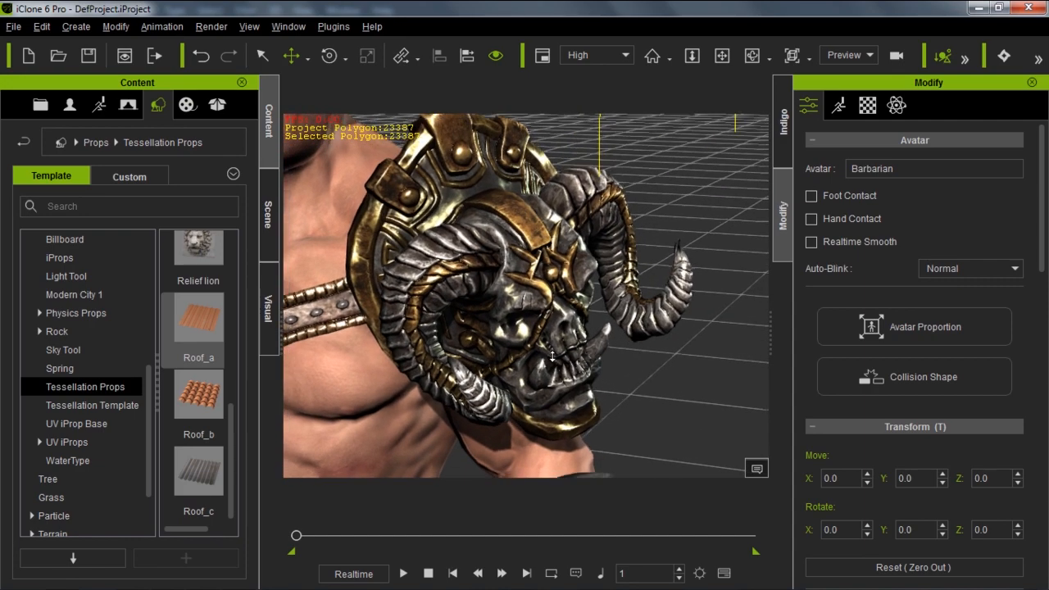
right_drag(610, 340, 623, 309)
scroll(610, 328, up, 3)
scroll(600, 316, up, 1)
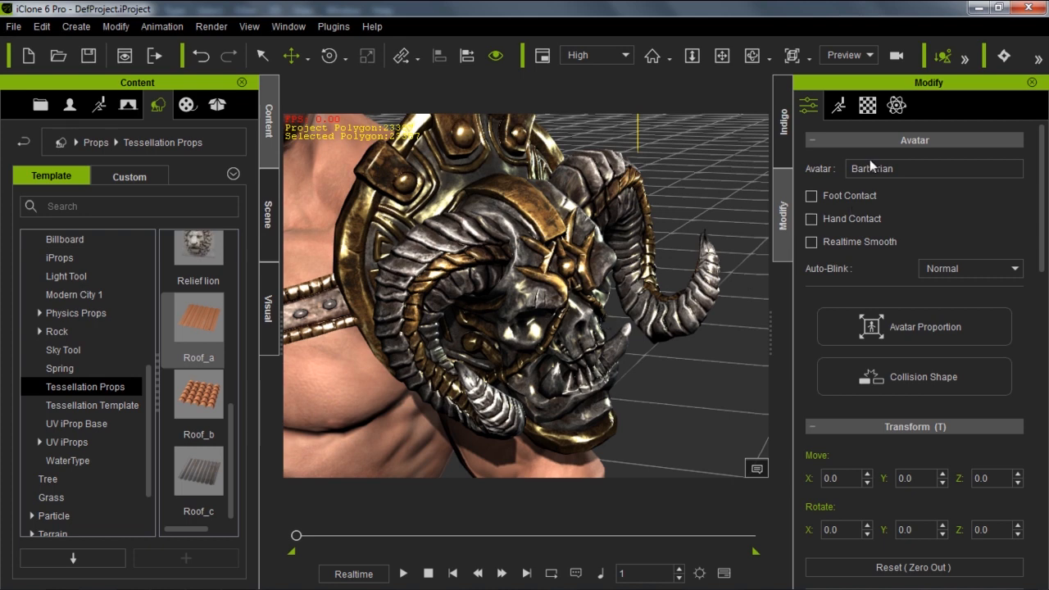
- Select the Pauldron_Shader material by picking the shoulder armour on the Barbarian model
click(868, 104)
mouse_move(1044, 235)
mouse_down()
mouse_move(1044, 183)
mouse_move(1045, 217)
mouse_up()
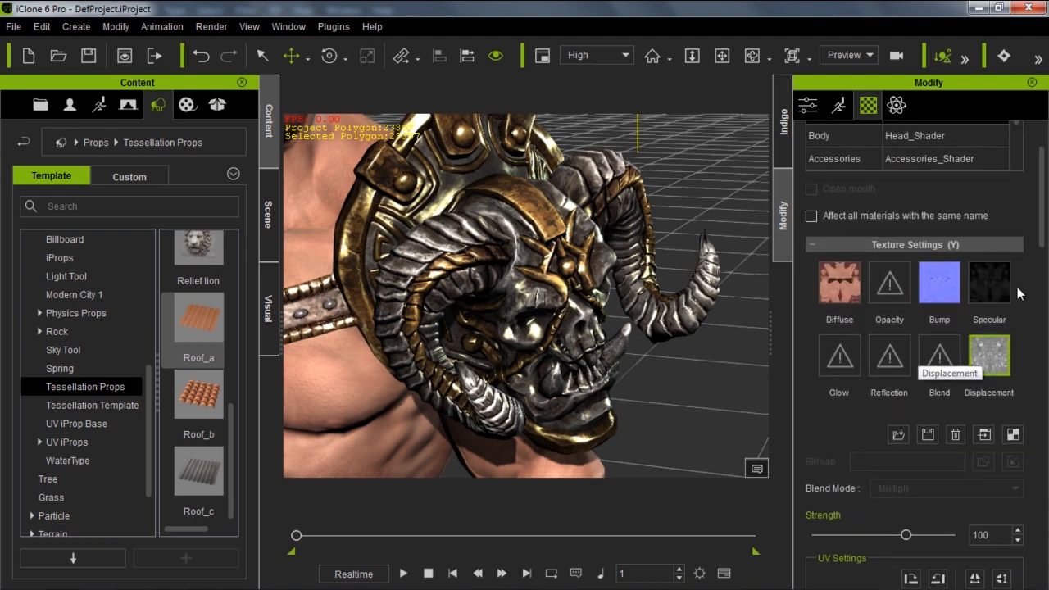
drag(1044, 239, 1045, 221)
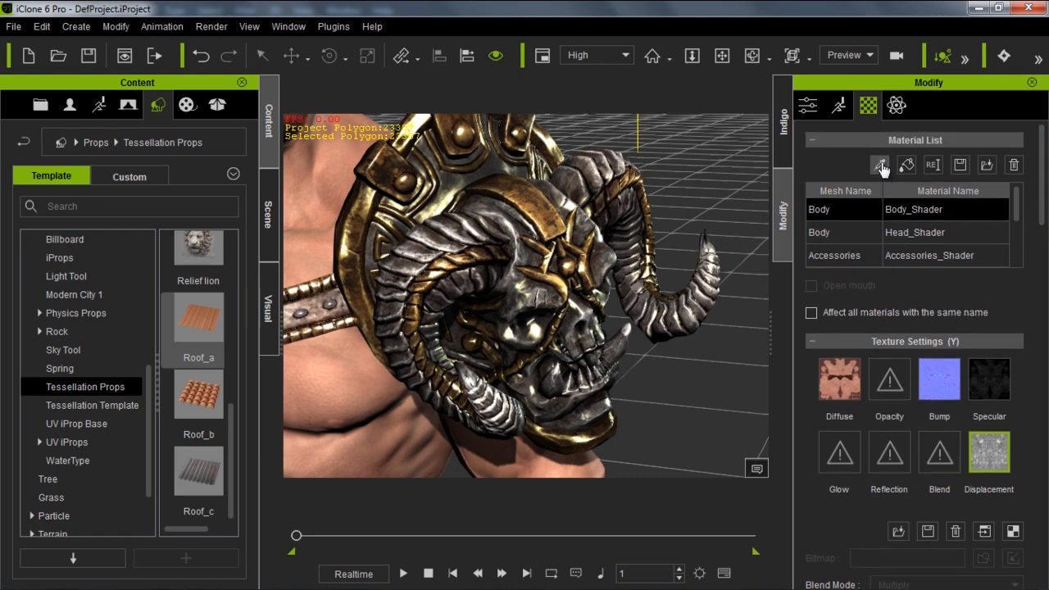
click(546, 266)
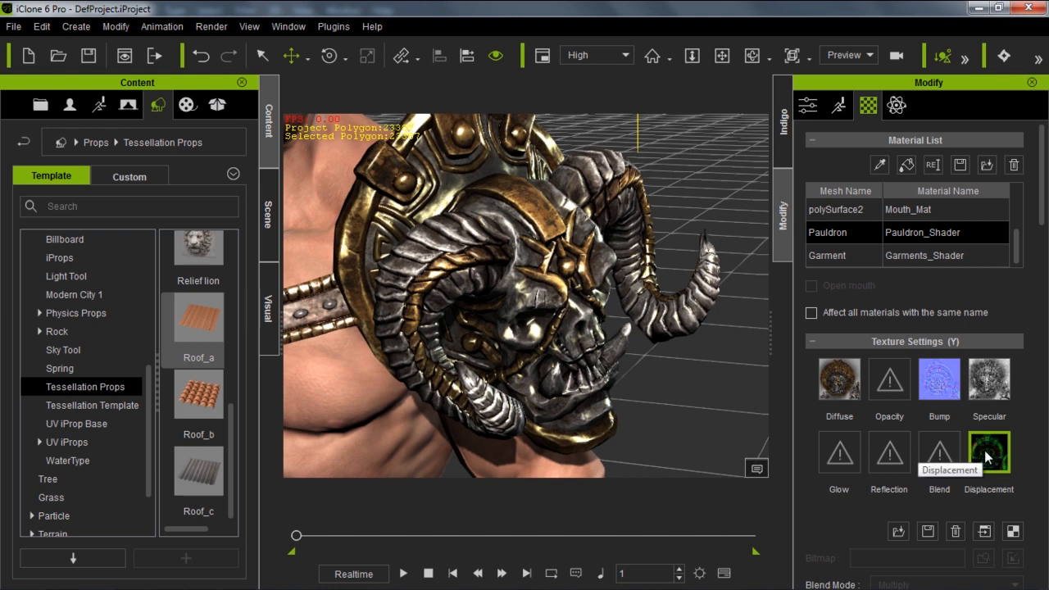
- View the pauldron's displacement texture in Photoshop and switch back to iClone
click(982, 531)
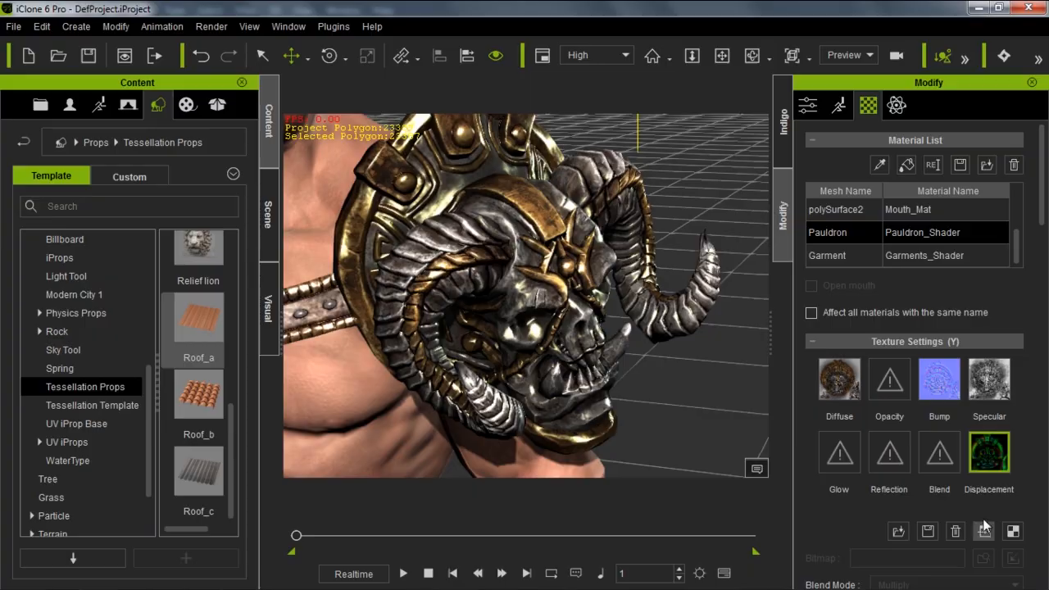
click(604, 211)
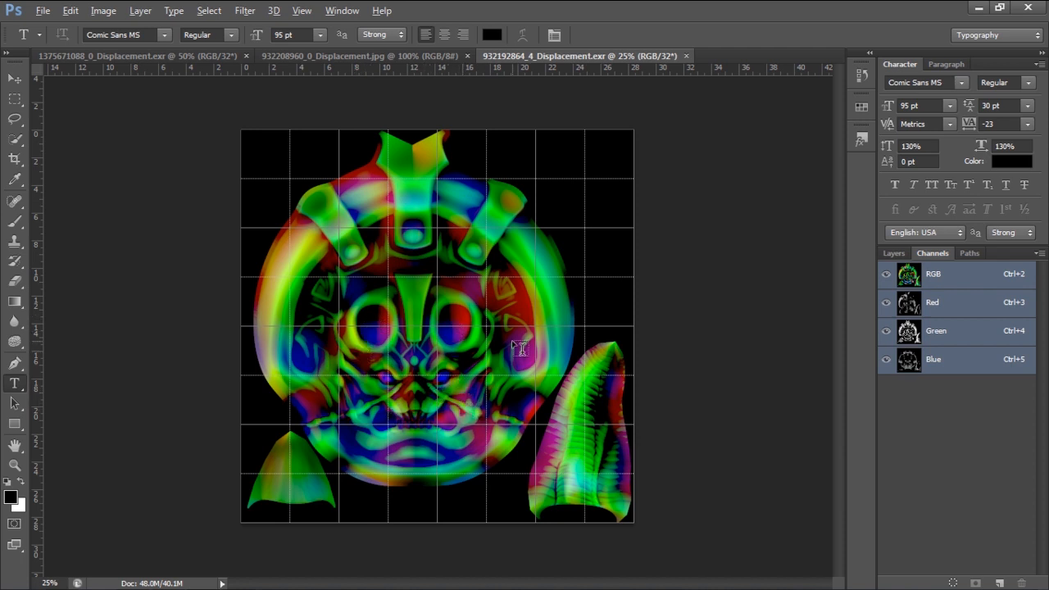
key(alt+Tab)
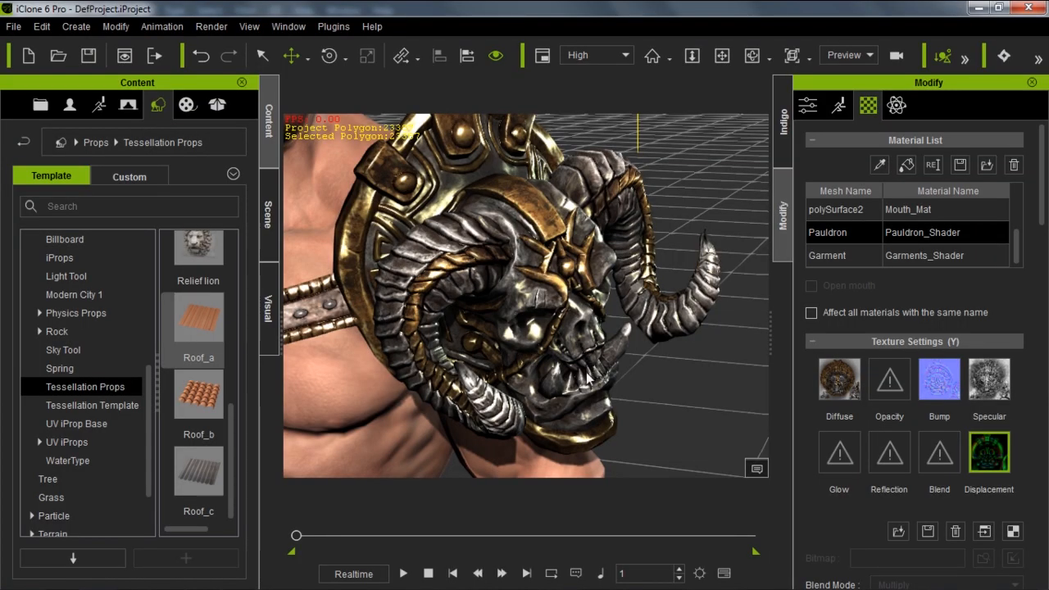
- Try removing the bump map and the displacement map from the Pauldron_Shader material to compare the surface detail in shaded view
scroll(541, 348, up, 5)
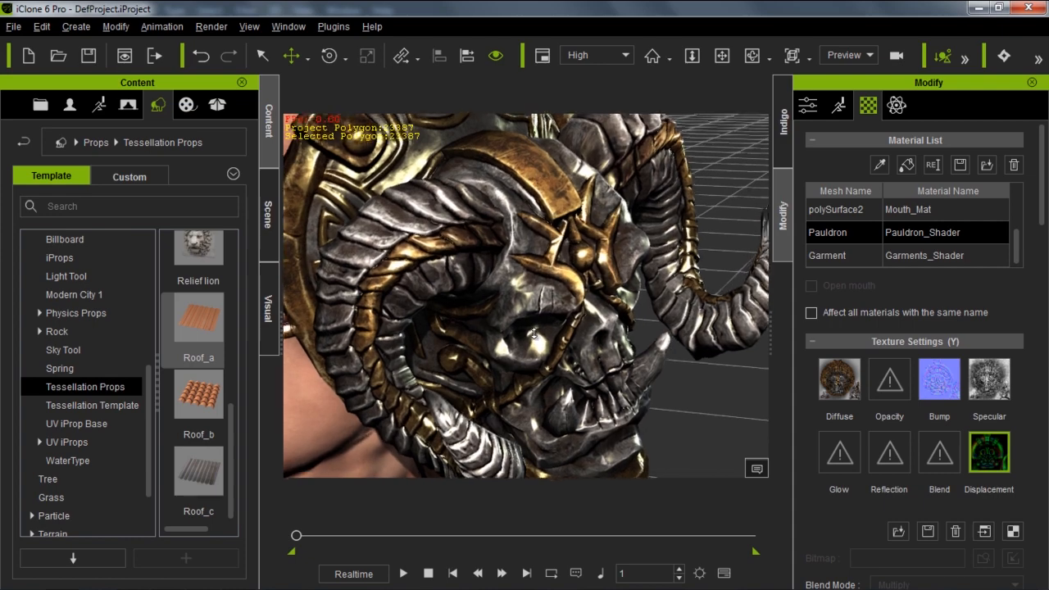
scroll(534, 334, up, 2)
scroll(541, 329, up, 3)
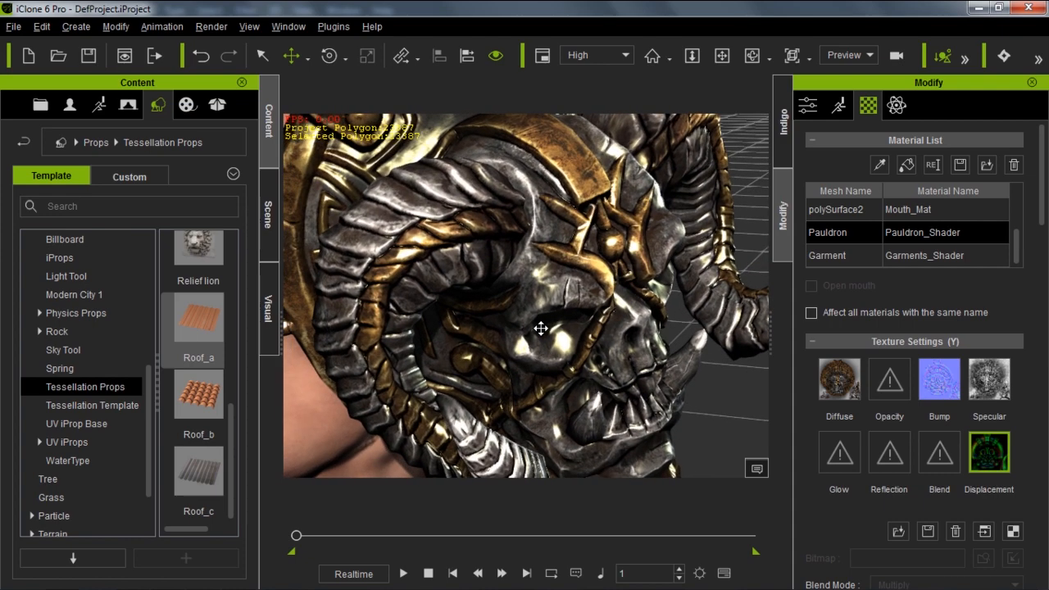
mouse_move(541, 329)
right_down()
mouse_move(527, 316)
mouse_move(541, 316)
right_up()
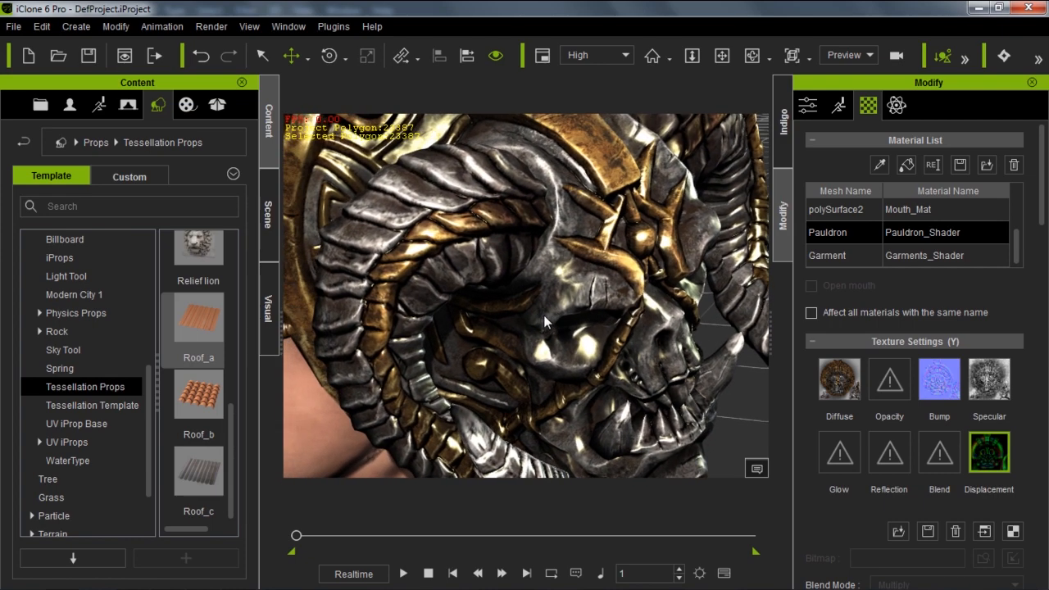
click(944, 385)
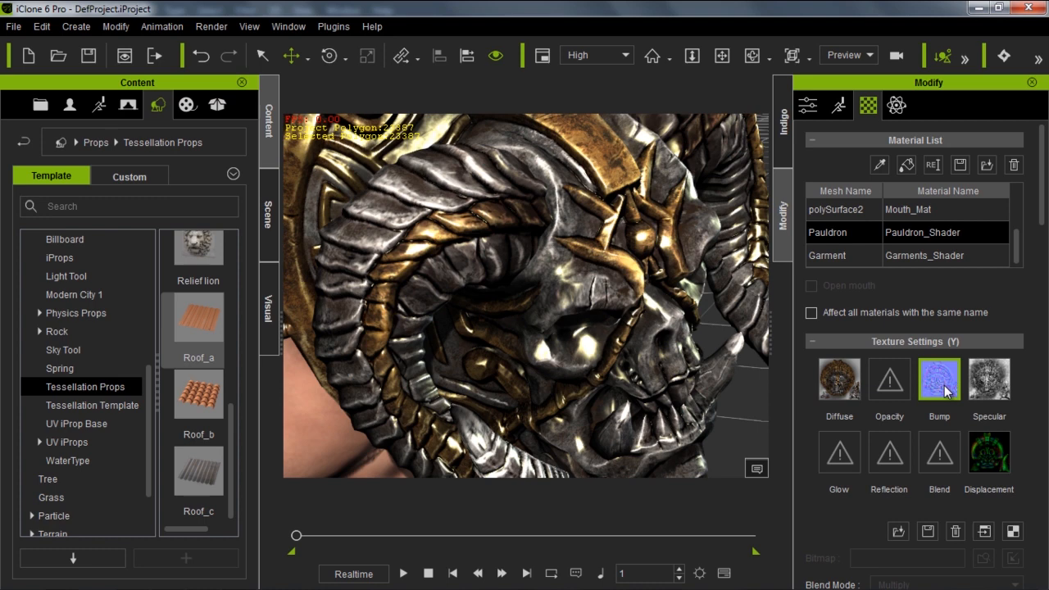
click(956, 532)
click(987, 451)
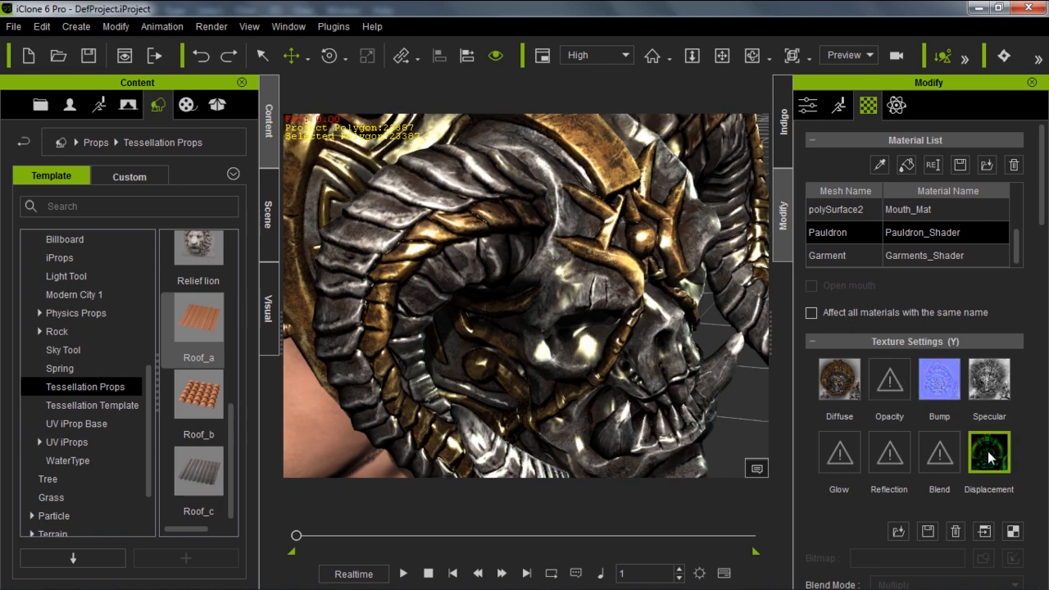
click(955, 531)
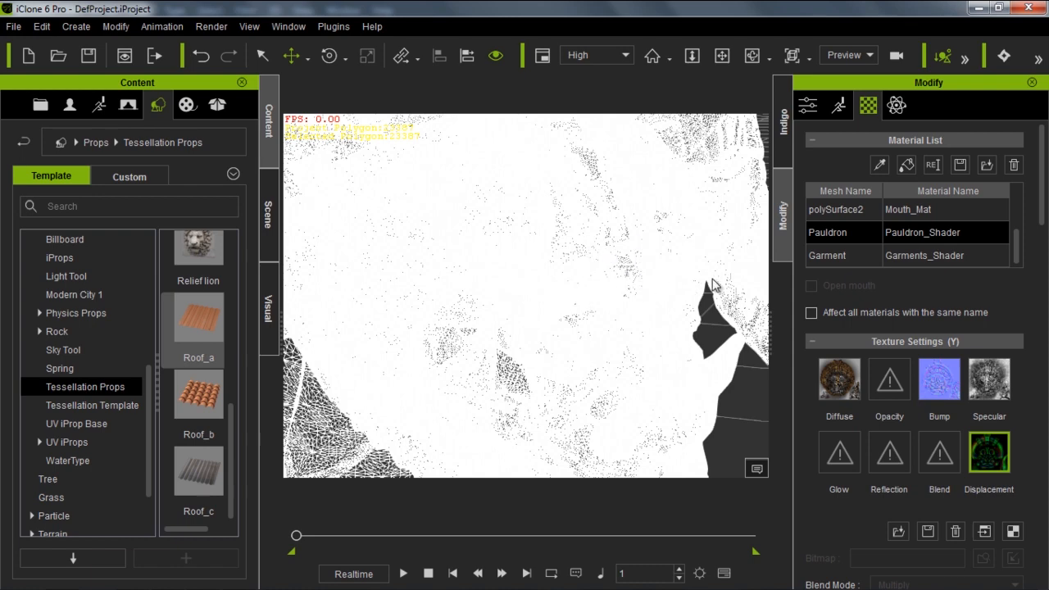
- Try removing the pauldron's displacement and bump maps in wireframe view, and return to the shaded model with both maps restored
click(956, 530)
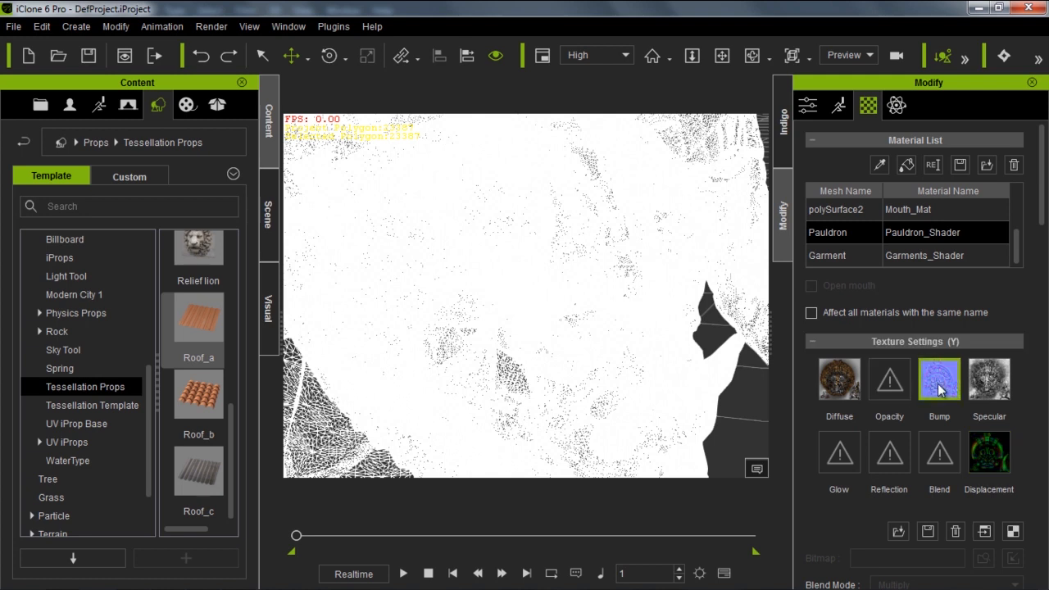
click(961, 532)
alt+right_drag(647, 296, 521, 291)
alt+drag(520, 278, 535, 257)
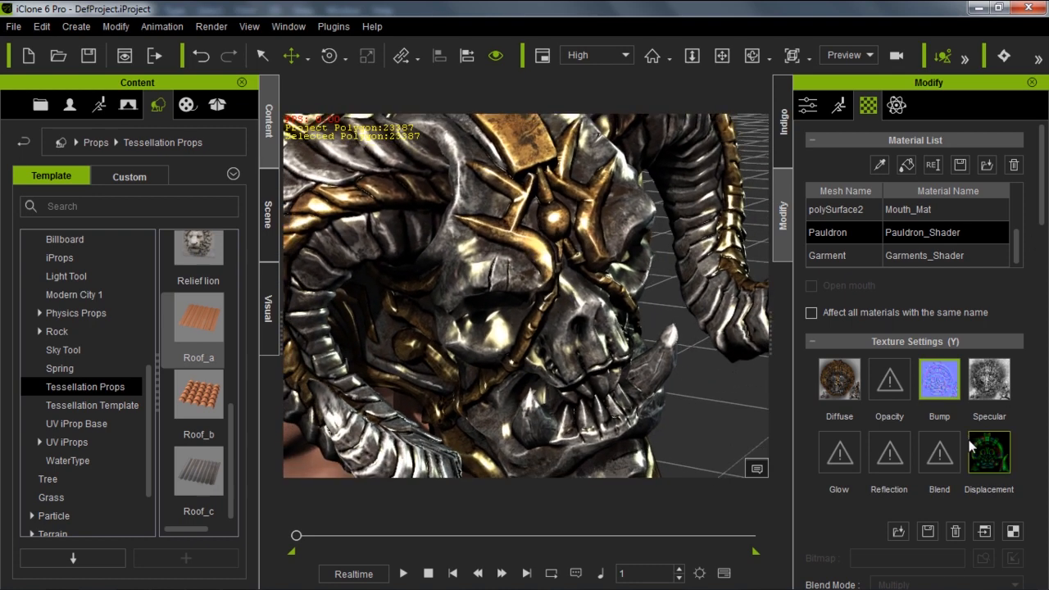
- Try a displacement strength of 172 on the Pauldron_Shader material, inspect the skull, and reduce the strength to 116
click(971, 445)
drag(1043, 218, 1045, 277)
alt+right_drag(545, 325, 577, 340)
mouse_move(907, 378)
mouse_down()
mouse_move(930, 383)
mouse_move(922, 379)
mouse_up()
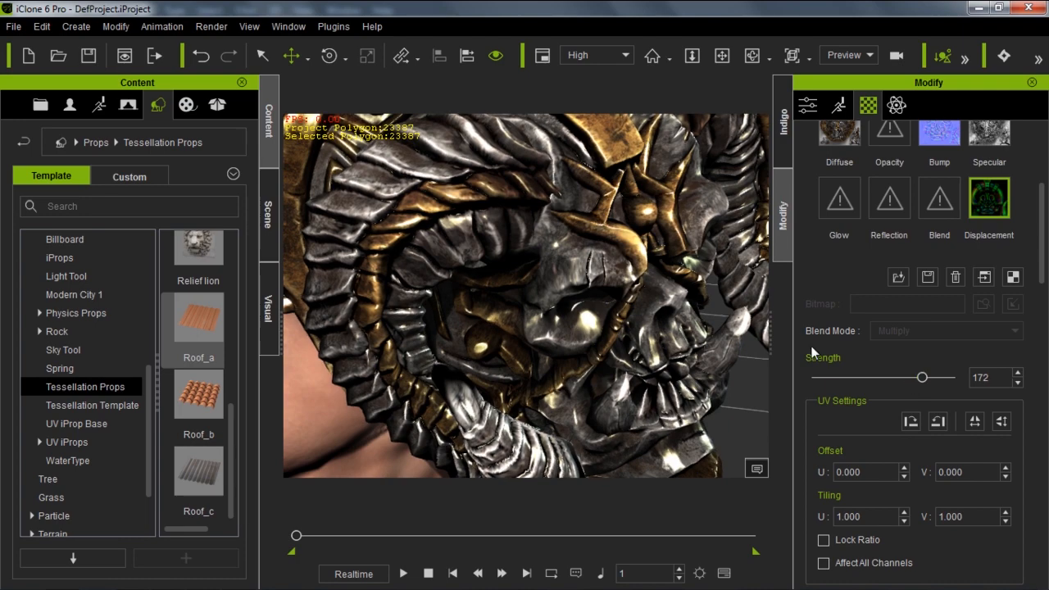
right_drag(663, 300, 649, 282)
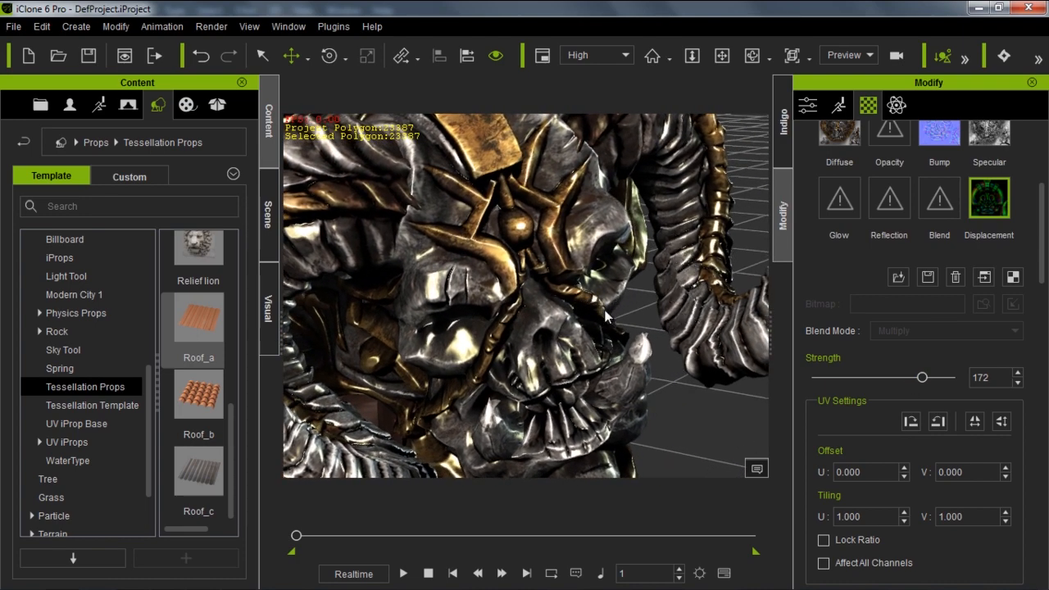
right_drag(485, 381, 550, 353)
drag(917, 369, 910, 378)
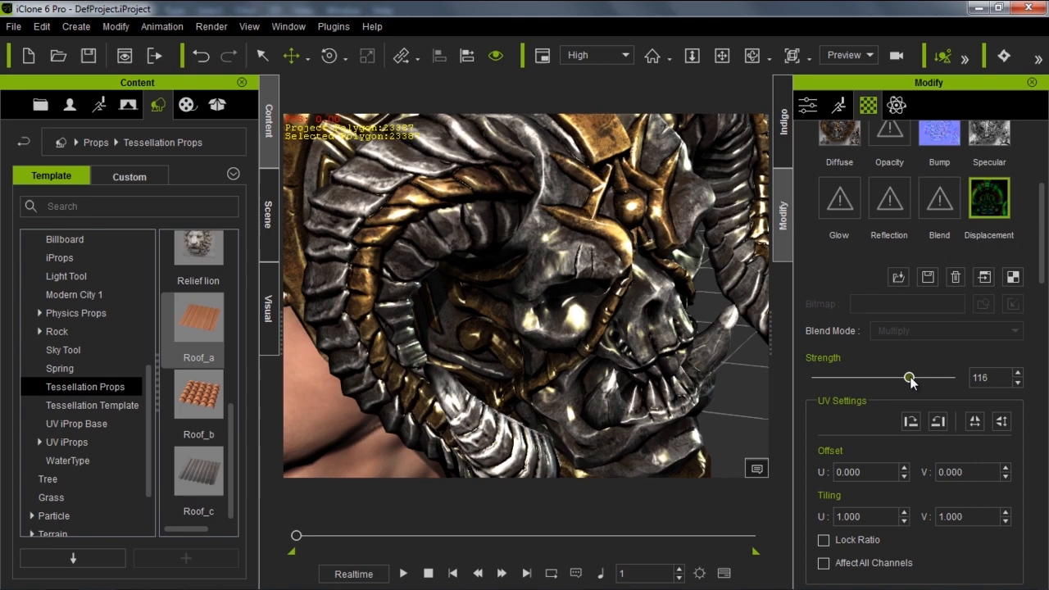
- Set the pauldron material's tessellation level to 10 and its multiplier to 1.4
drag(1042, 249, 1045, 449)
scroll(923, 332, down, 2)
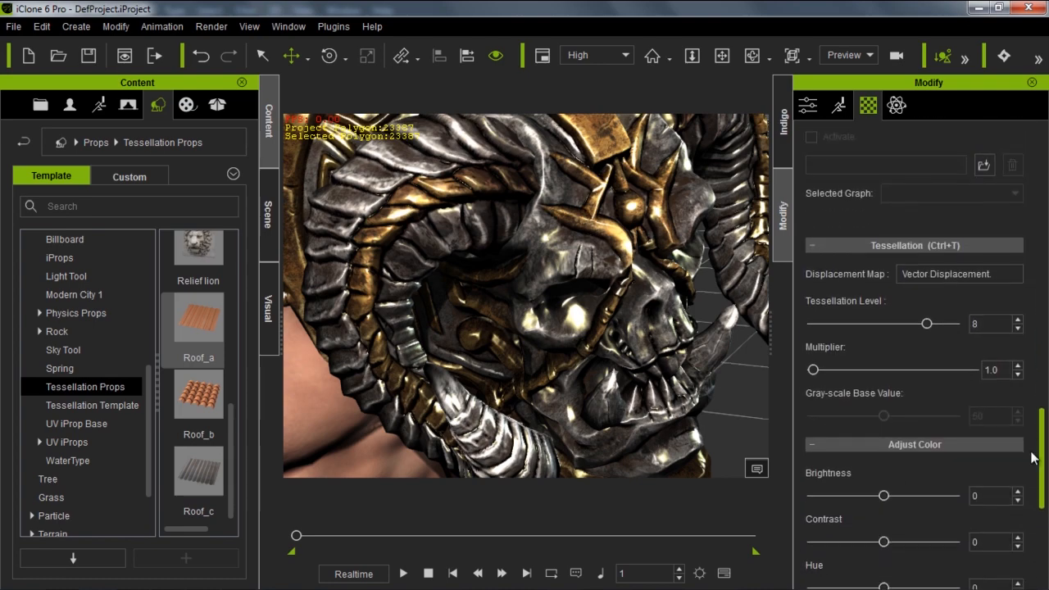
drag(926, 325, 982, 324)
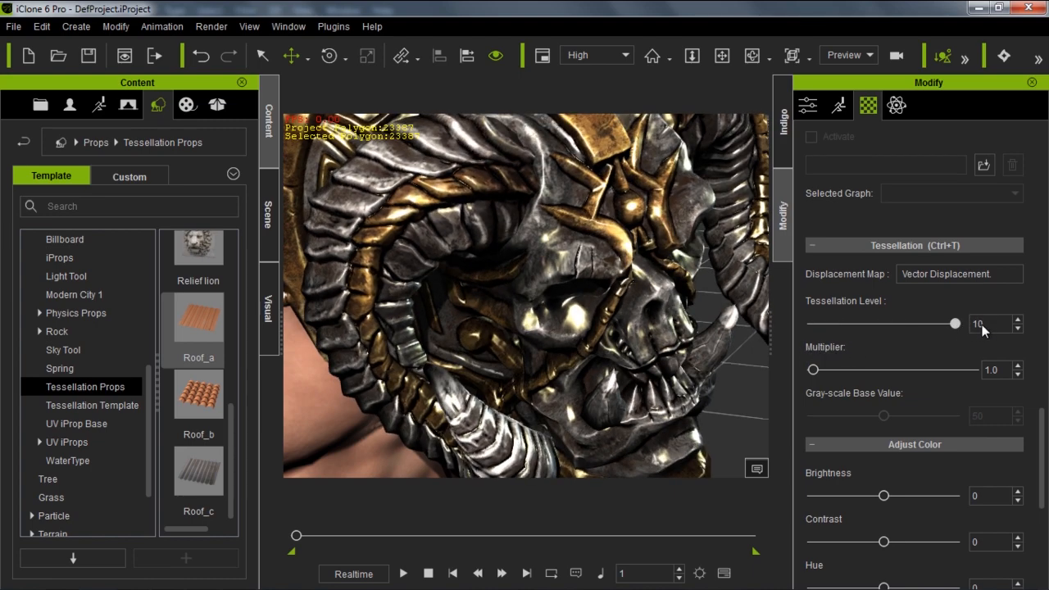
drag(814, 370, 820, 368)
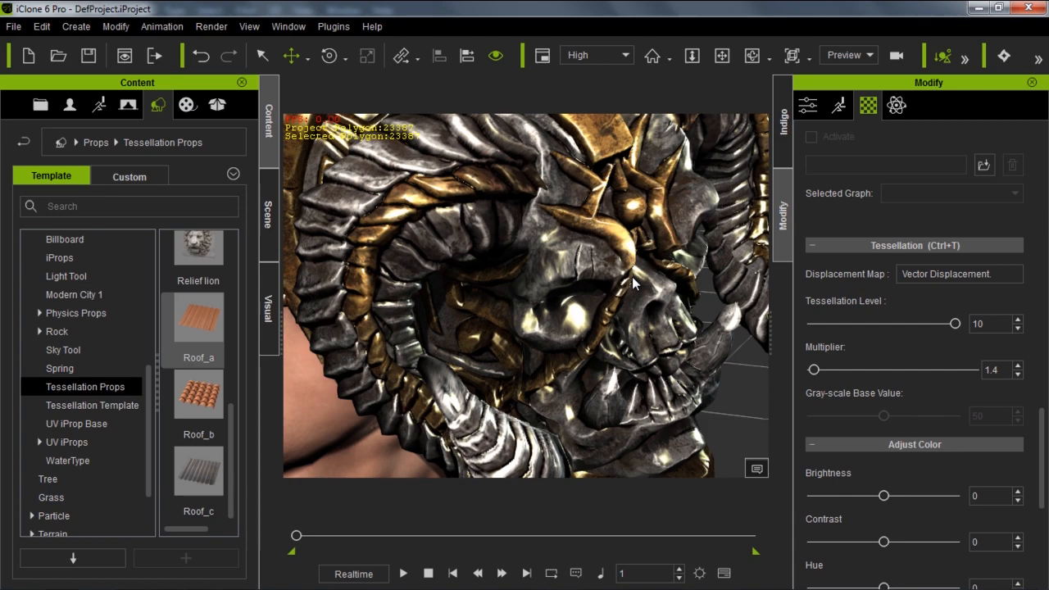
- Start a new project without saving and open the Tessellation Template props category
click(28, 55)
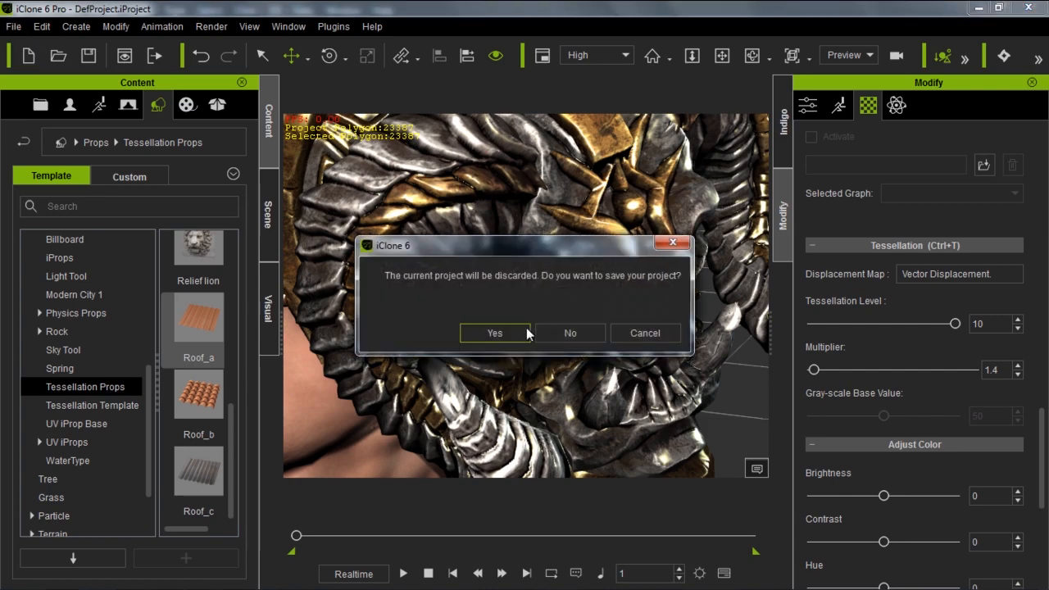
click(558, 326)
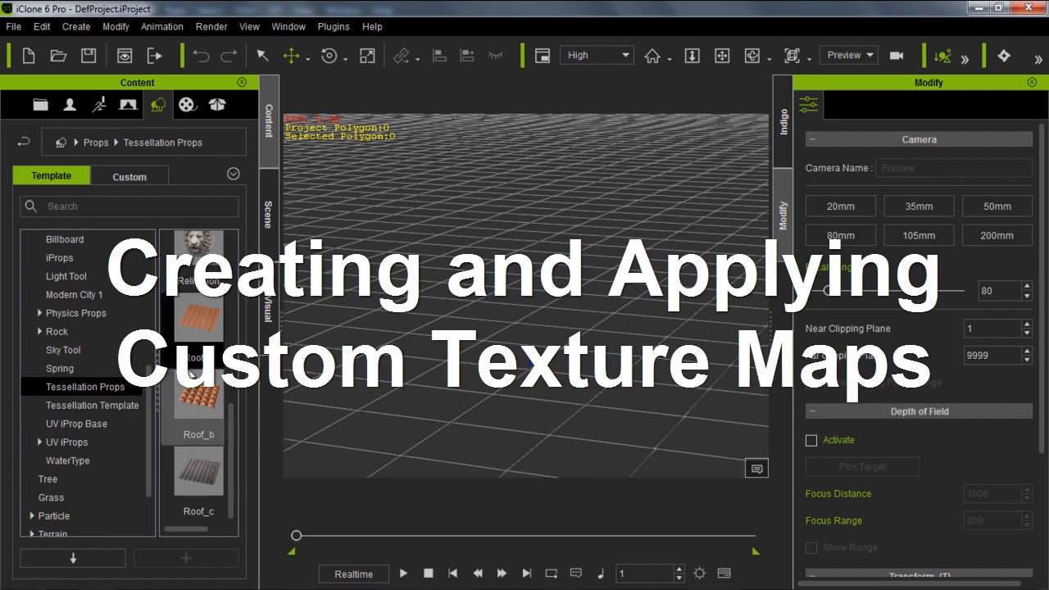
click(95, 406)
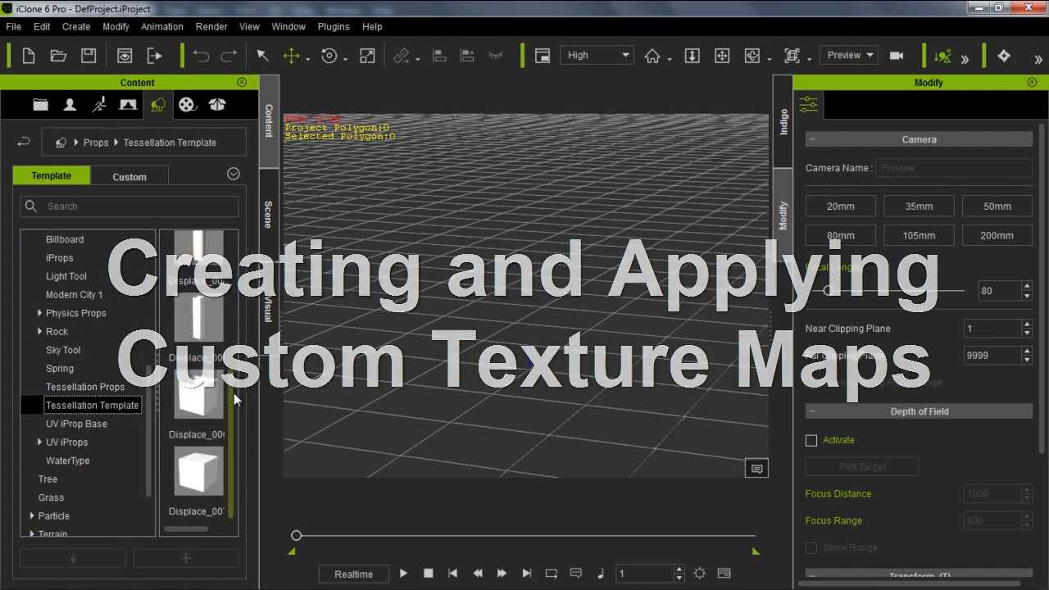
- Add the Displace_007 tessellation cube to the scene and place a Box_001 3D block beside it at X 100
double_click(201, 475)
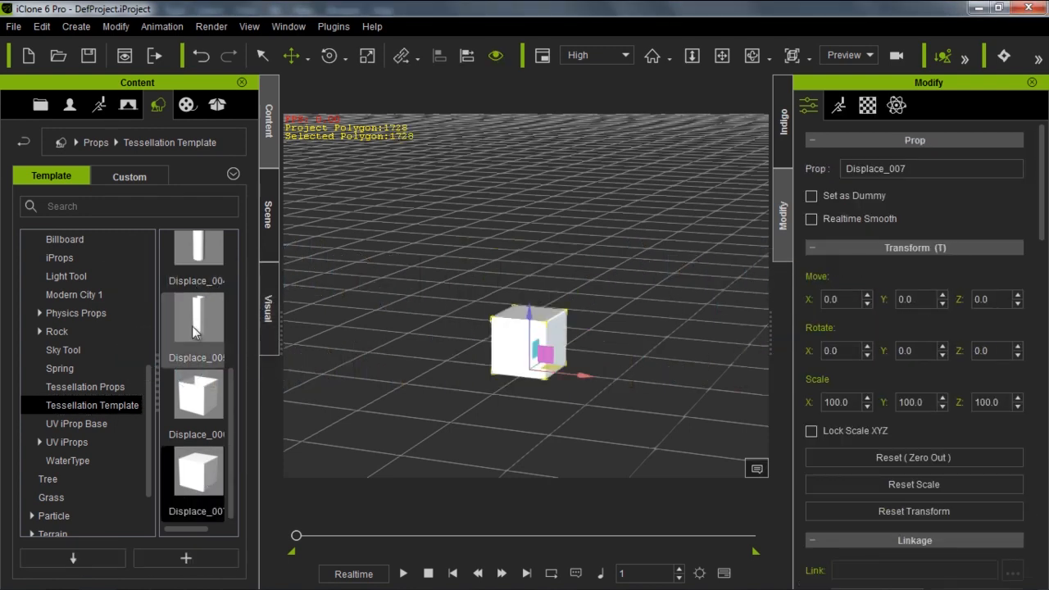
scroll(148, 353, up, 5)
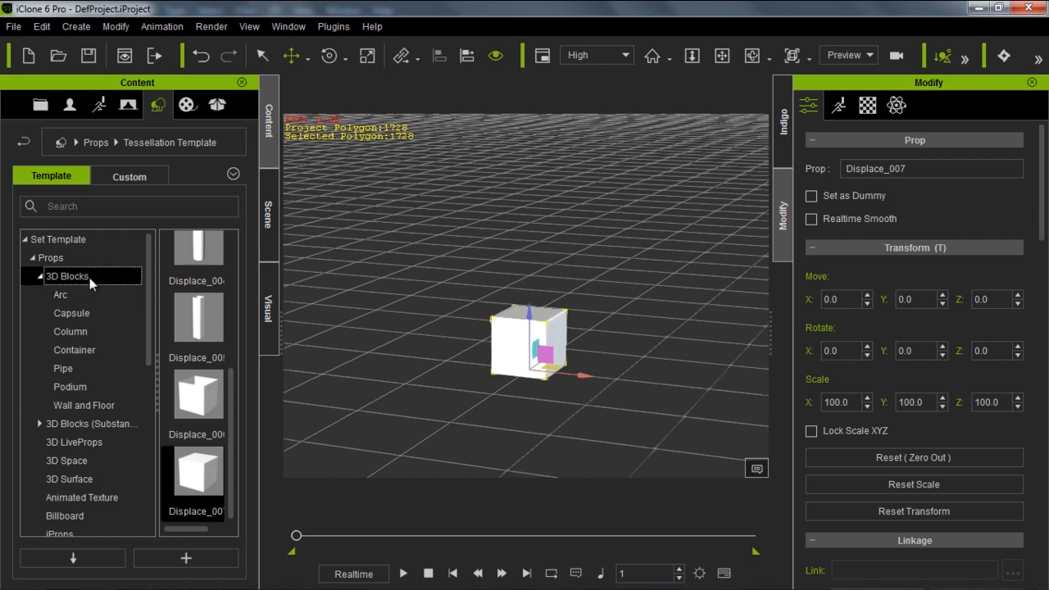
click(89, 278)
scroll(228, 278, down, 3)
scroll(231, 297, down, 2)
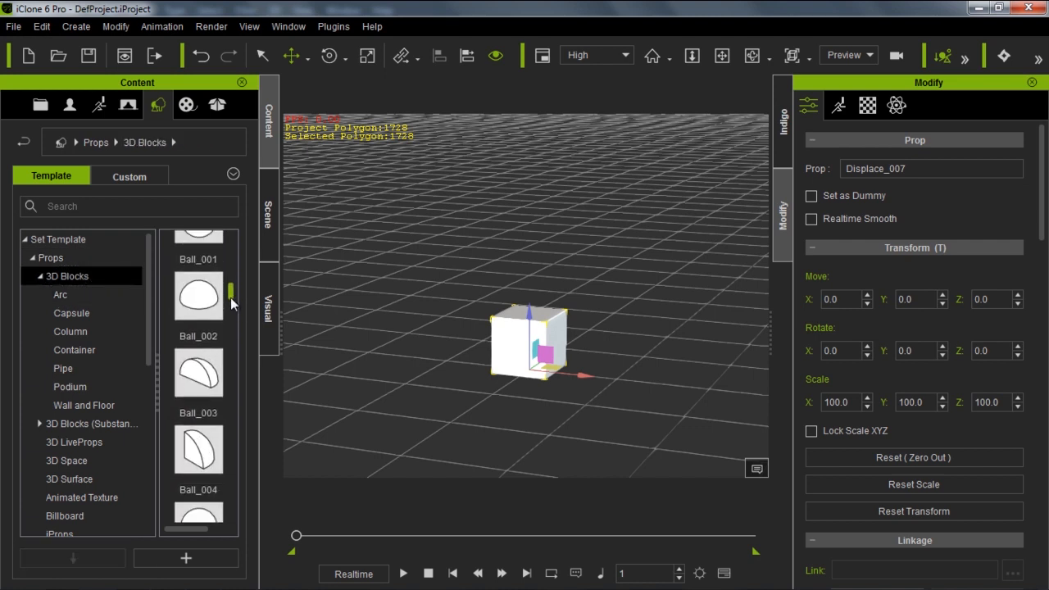
scroll(233, 283, up, 3)
scroll(234, 299, down, 6)
scroll(235, 320, down, 3)
scroll(234, 323, up, 2)
drag(198, 342, 611, 373)
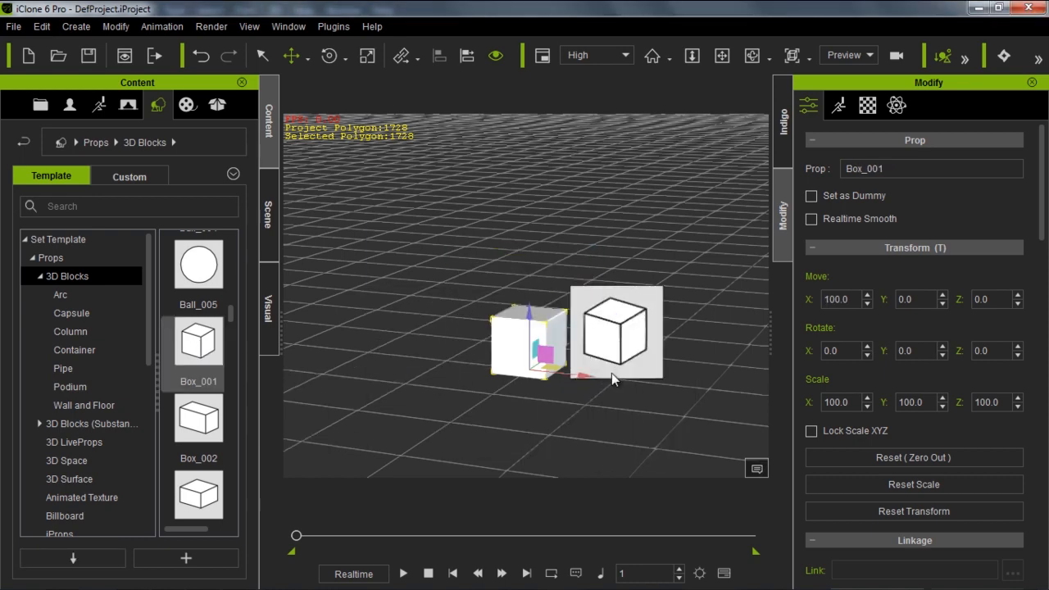
- Load the tribal lion image as the diffuse texture of the Box_001 material
scroll(573, 422, up, 5)
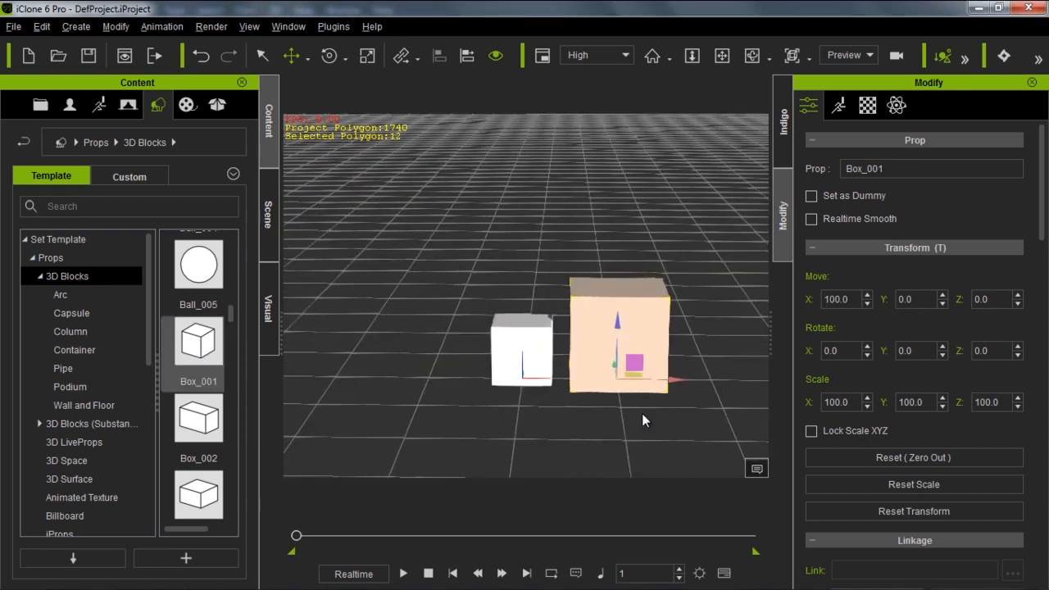
middle_drag(632, 387, 568, 351)
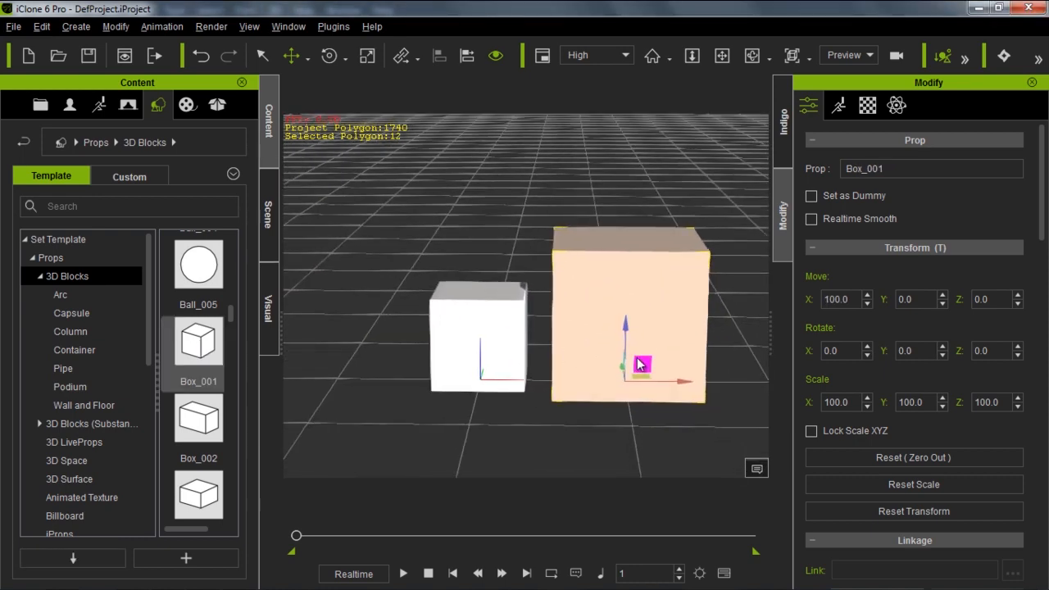
mouse_move(637, 363)
right_down()
mouse_move(562, 346)
mouse_move(659, 393)
mouse_move(637, 376)
right_up()
middle_drag(638, 376, 613, 382)
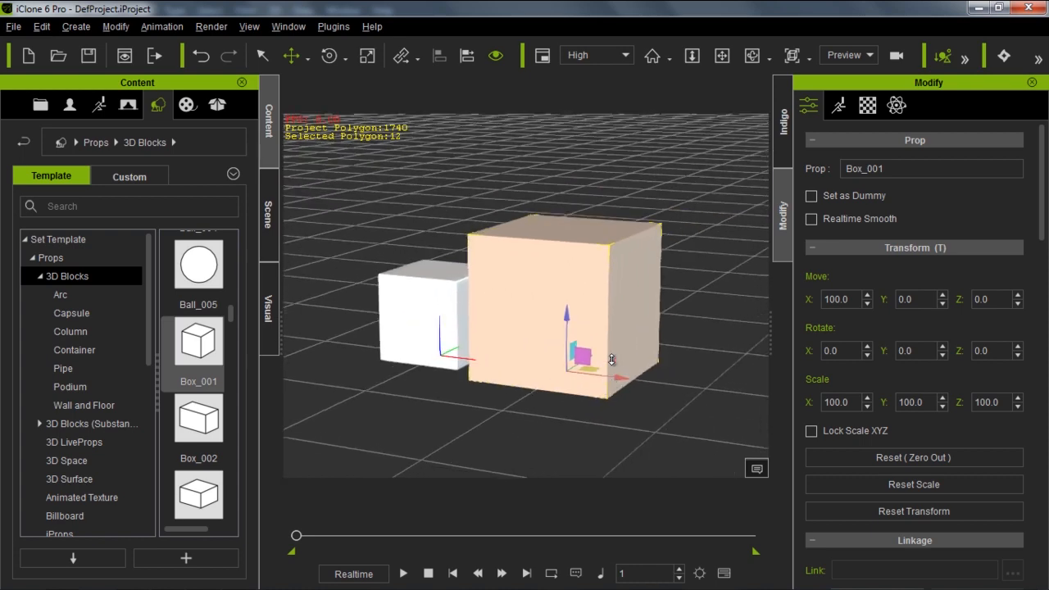
scroll(609, 341, up, 2)
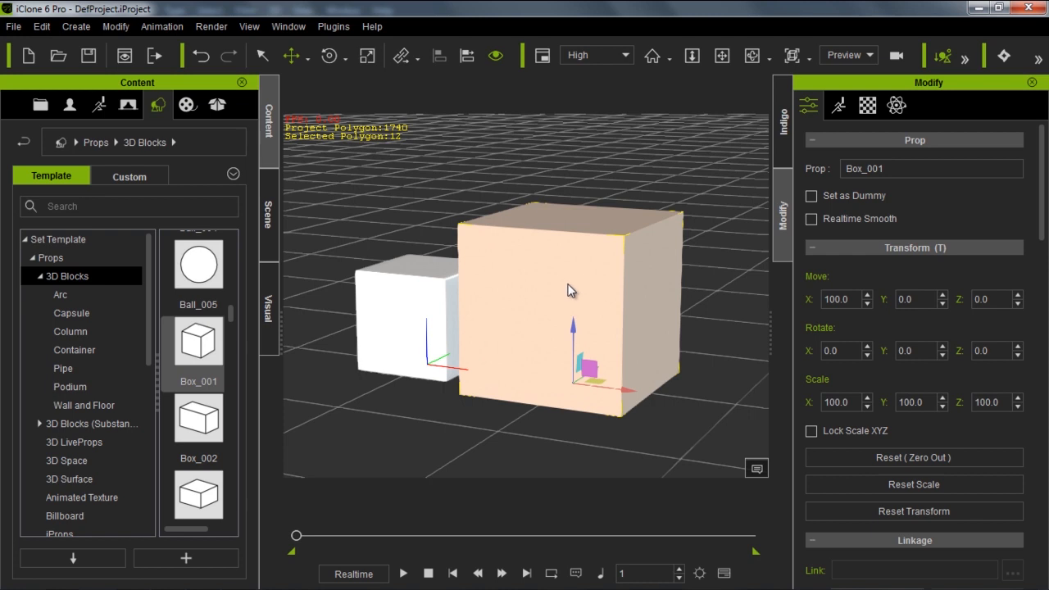
click(868, 105)
drag(1039, 362, 1039, 131)
double_click(839, 393)
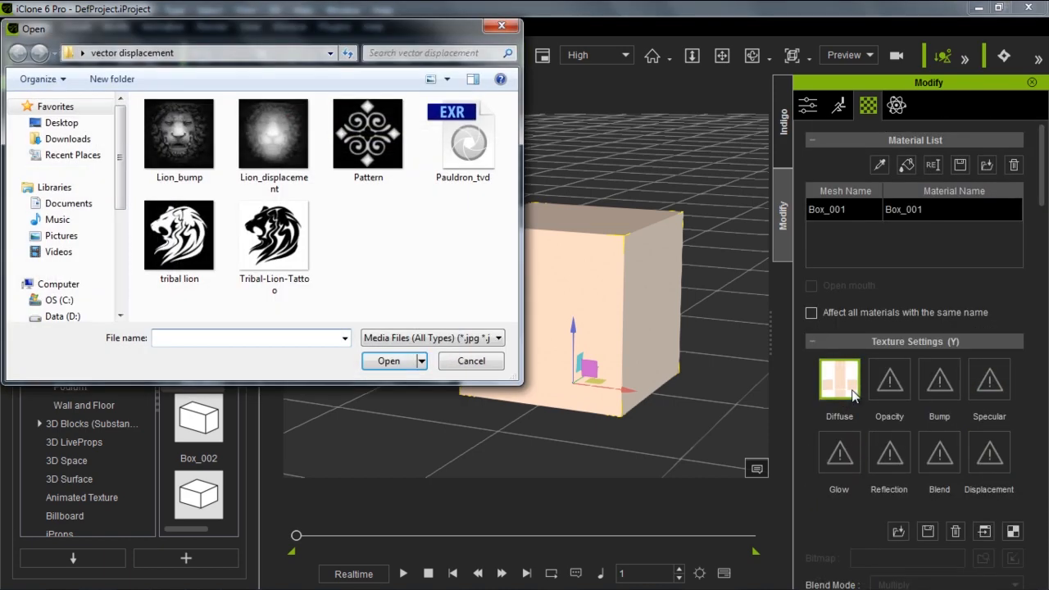
double_click(182, 246)
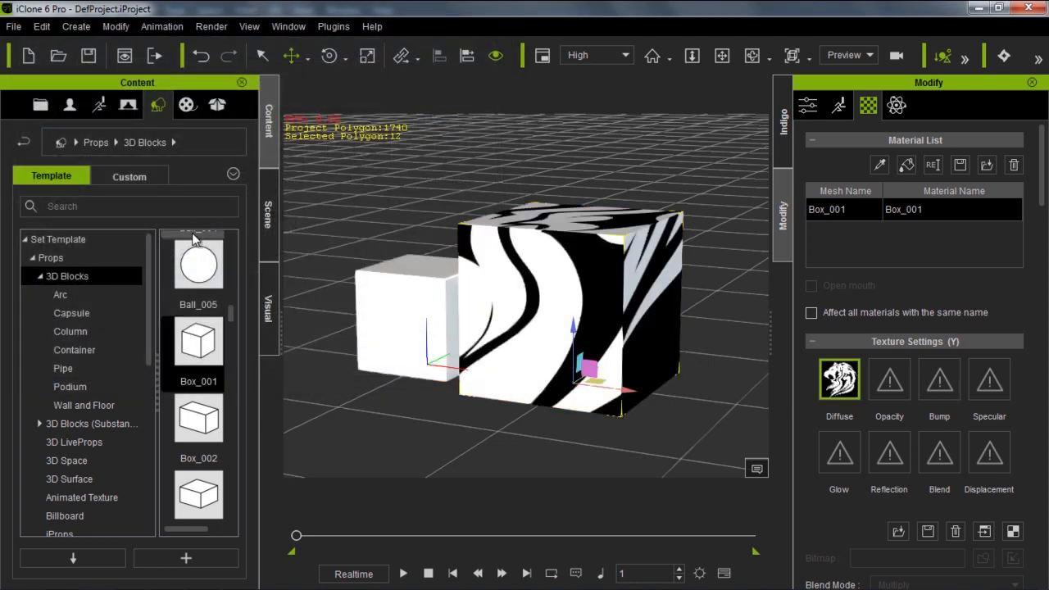
- Apply Box-type UV mapping to Box_001 with tiling at 1.00 in U and V
drag(1043, 188, 1044, 566)
click(824, 243)
scroll(1043, 516, down, 1)
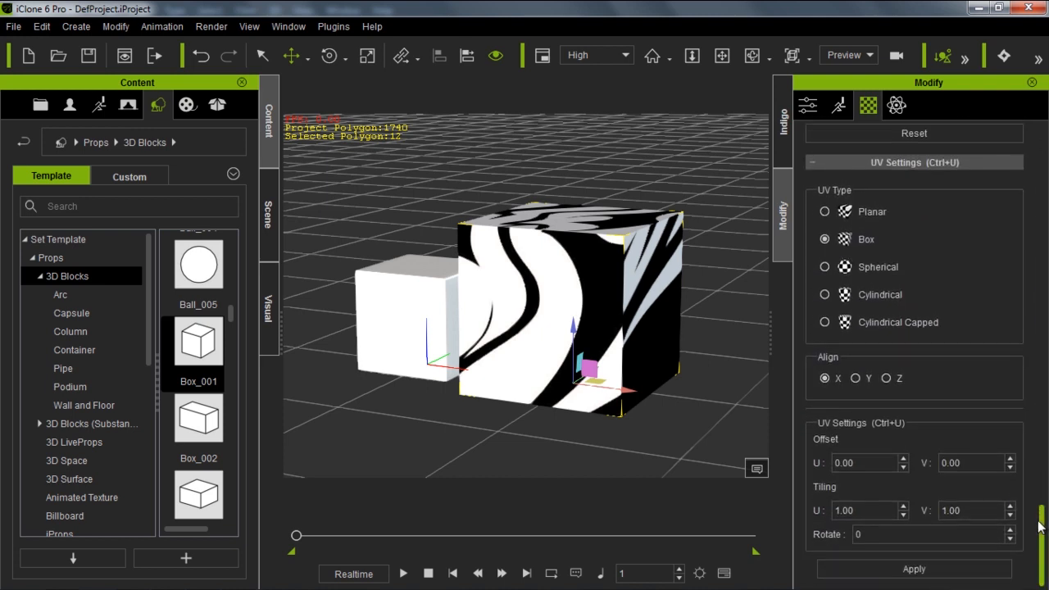
click(939, 571)
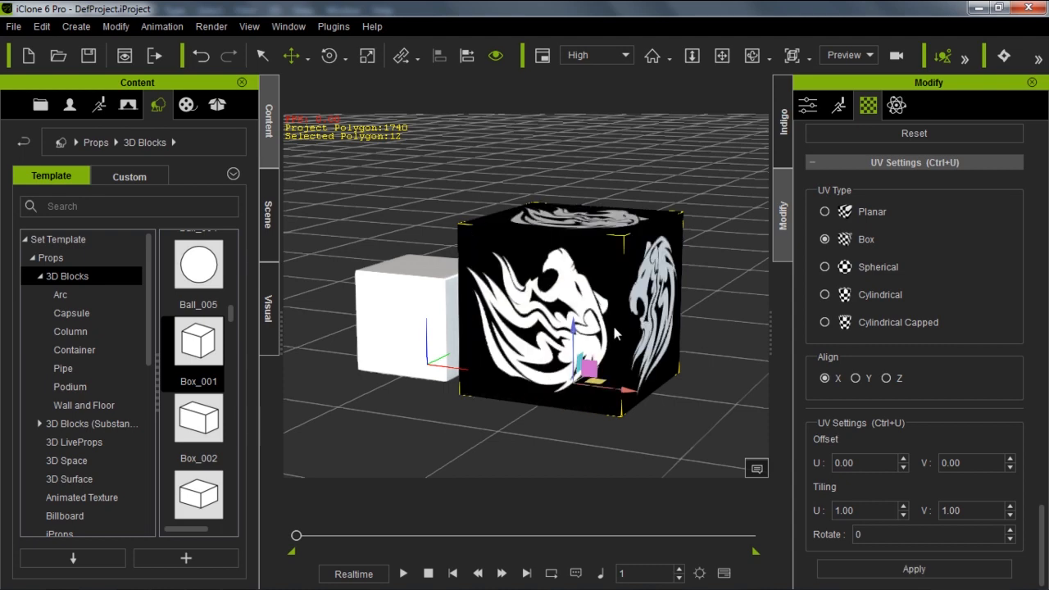
- Load the tribal lion image as the diffuse texture of the Displace_007 cube and compare it with Box_001
right_drag(671, 341, 701, 320)
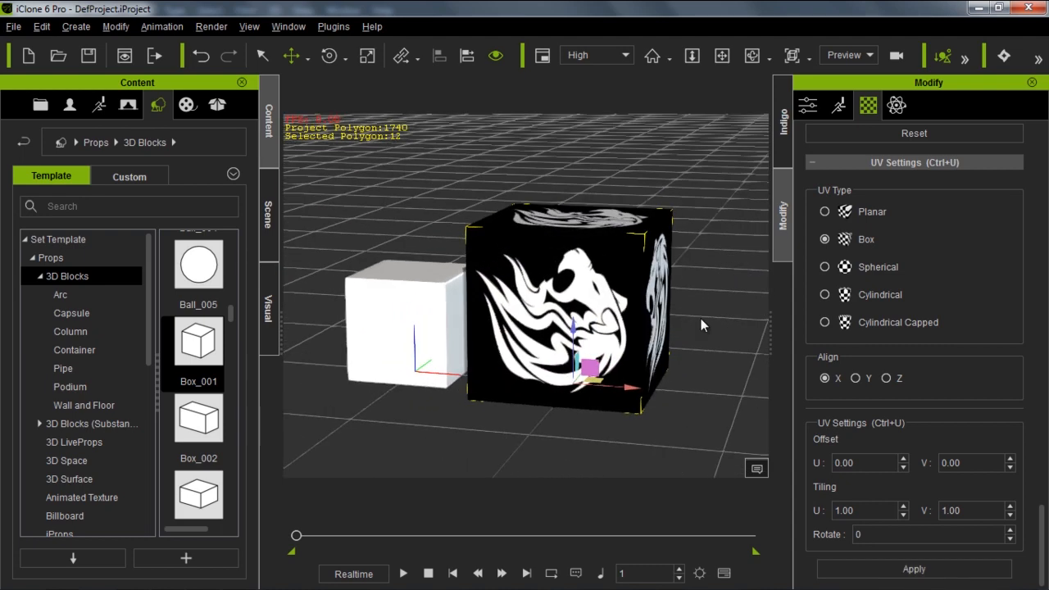
middle_drag(456, 304, 487, 300)
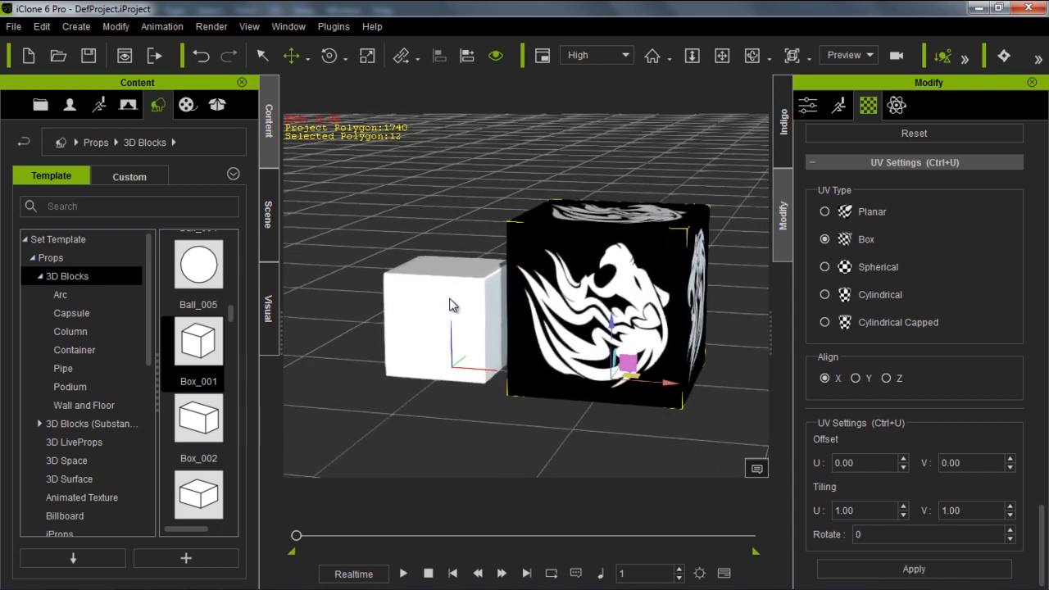
click(456, 299)
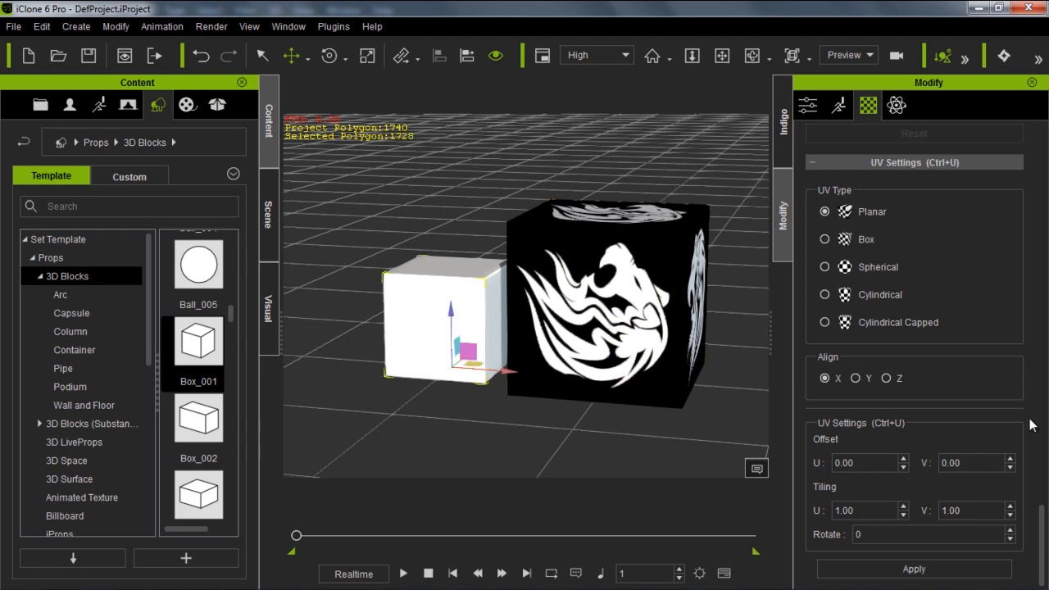
drag(1042, 528, 1042, 213)
scroll(907, 257, up, 5)
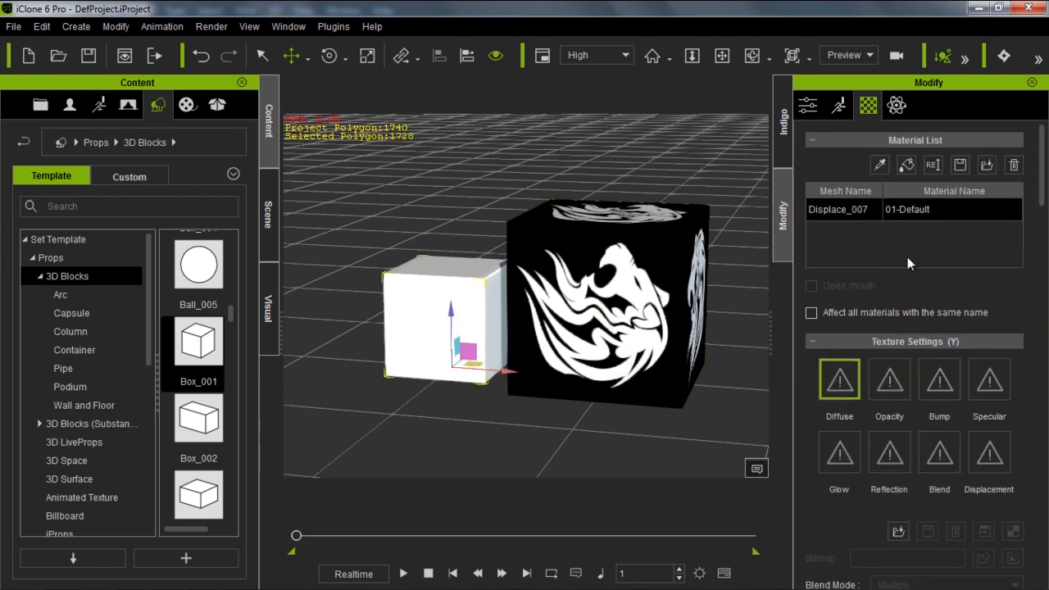
double_click(843, 387)
click(186, 244)
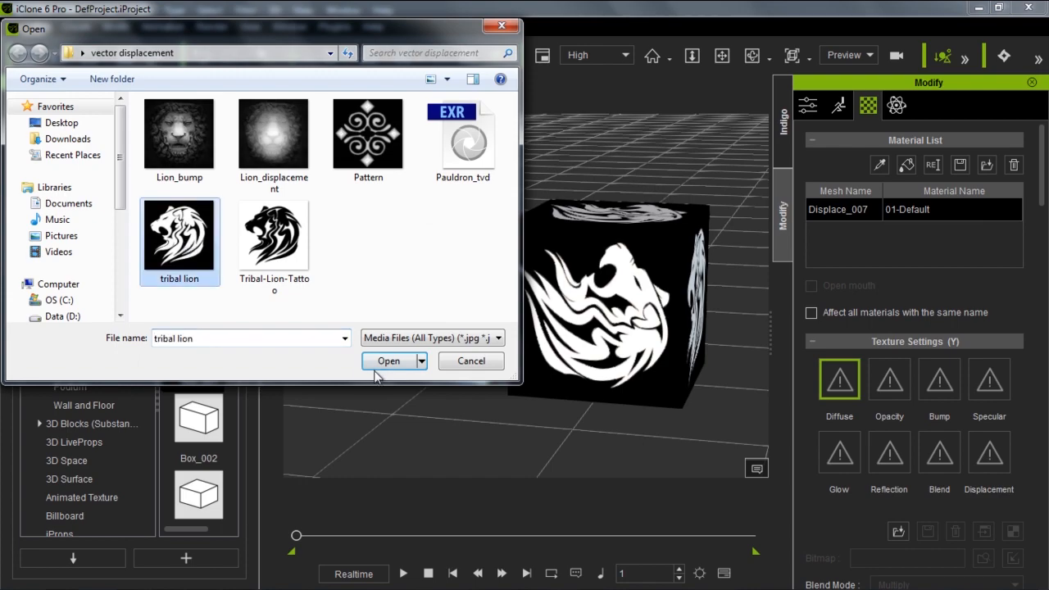
click(387, 362)
mouse_move(637, 307)
right_down()
mouse_move(541, 308)
mouse_move(624, 306)
right_up()
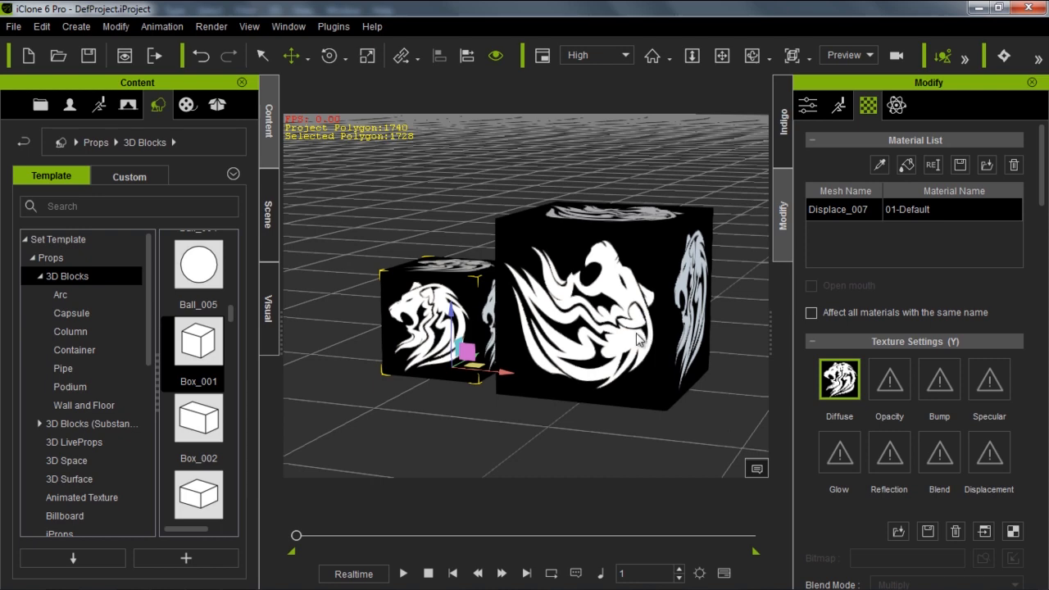
- Bring the tribal lion image from the vector displacement folder into Substance Player as the Bitmap Diffuse input
key(alt+Tab)
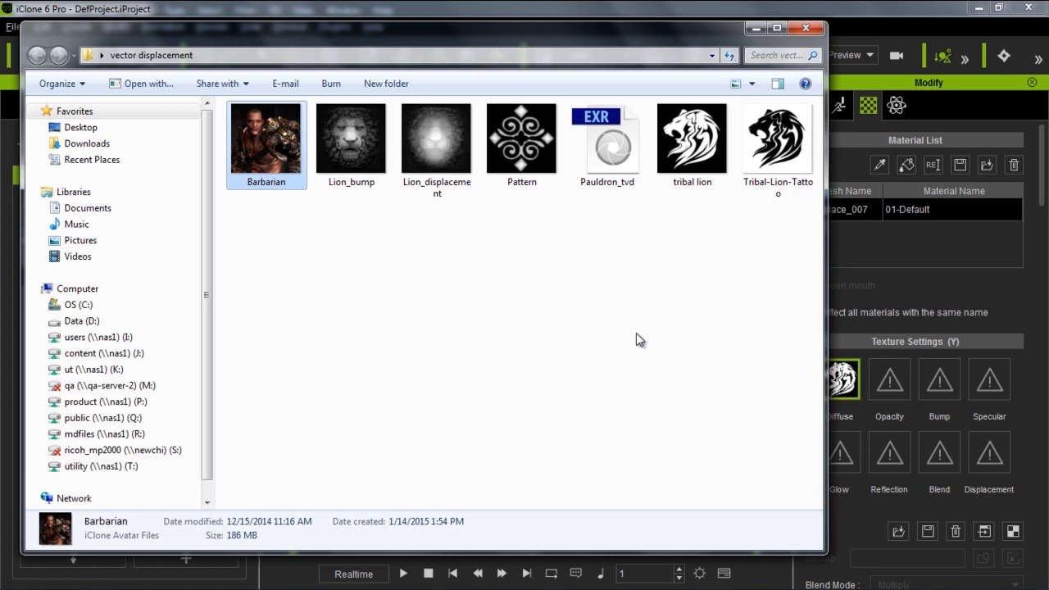
drag(692, 139, 190, 153)
key(alt+Tab)
key(alt+Tab)
key(alt+Tab)
key(alt+Tab)
key(alt+Tab)
key(alt+Tab)
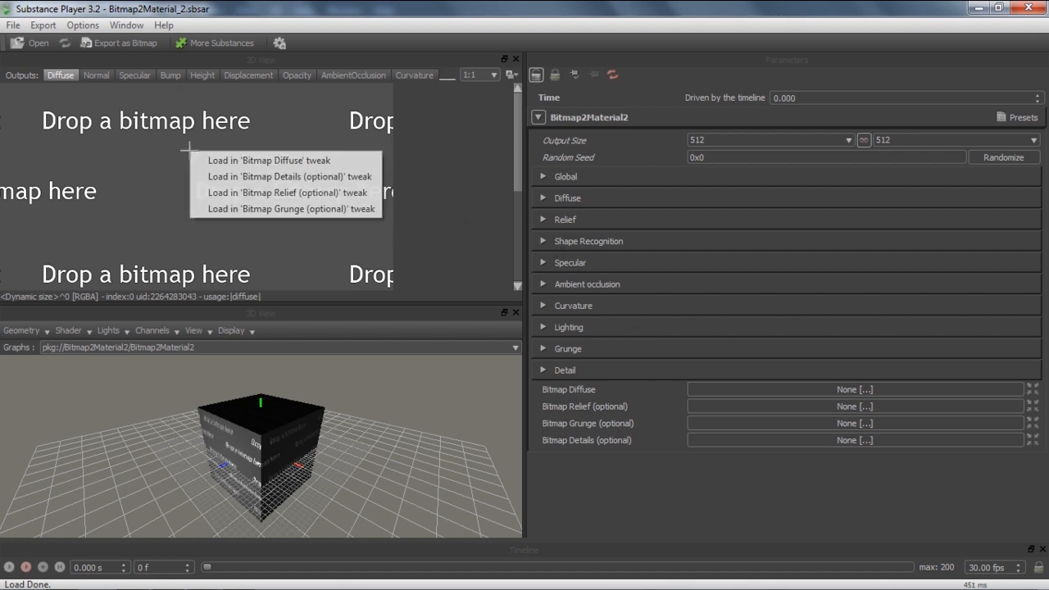
click(249, 160)
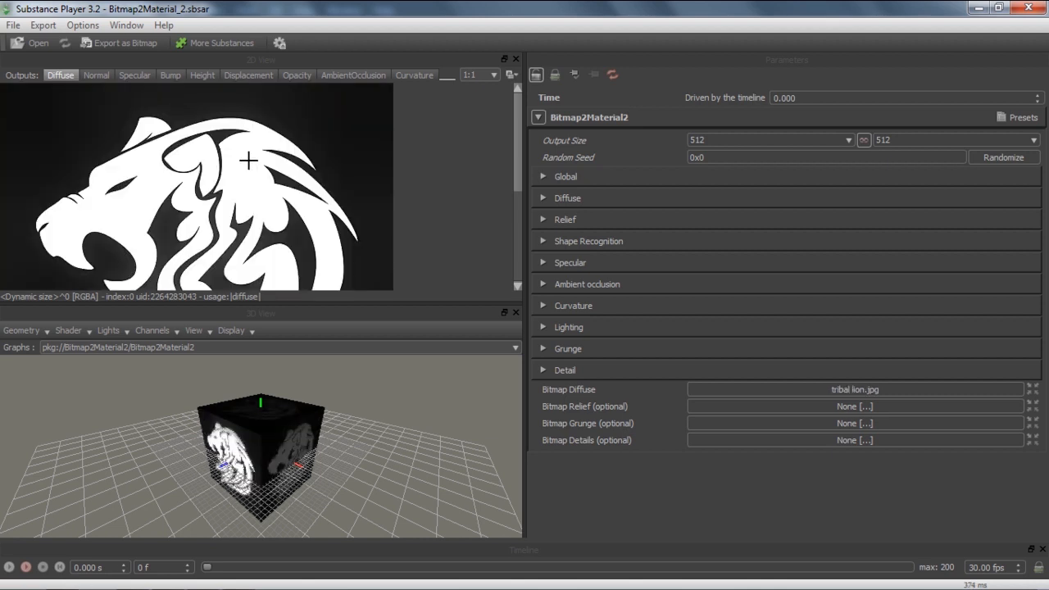
- Examine the generated Normal, Specular, Bump, Height, Displacement and Opacity maps, and return to the Diffuse output
scroll(254, 159, down, 1)
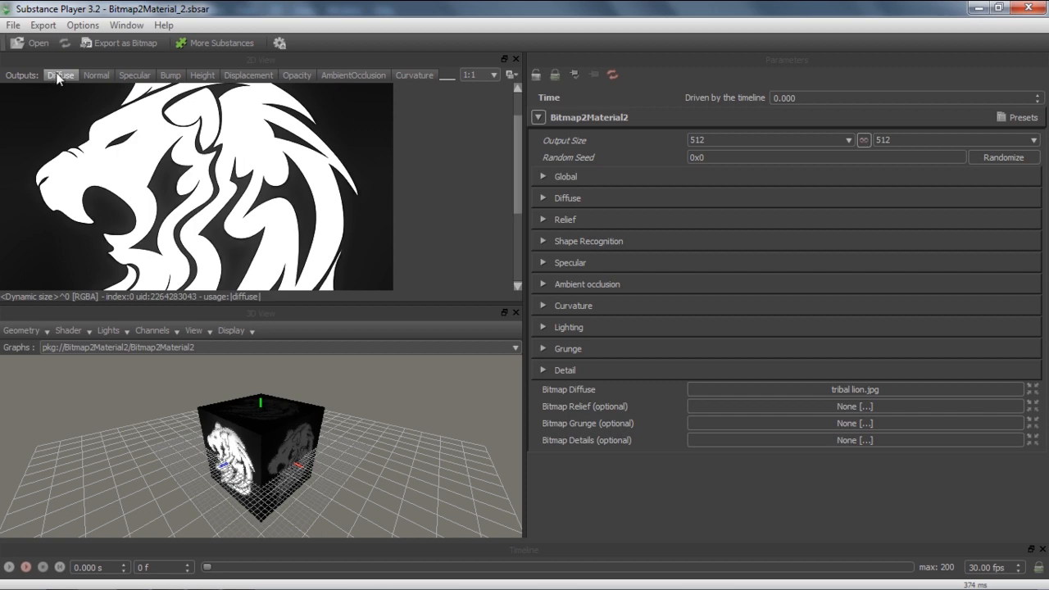
click(91, 75)
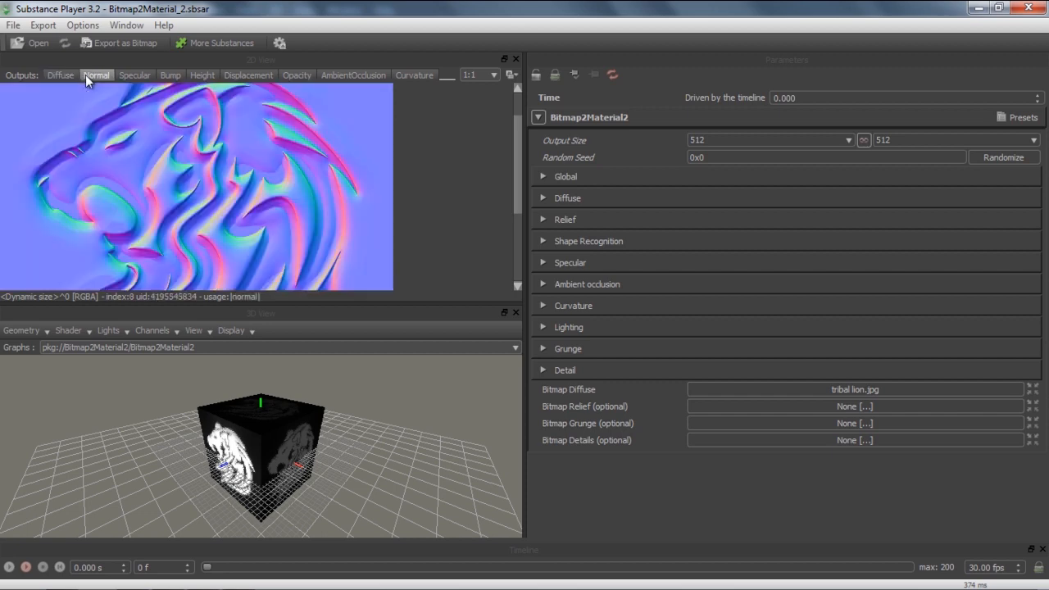
click(131, 75)
click(170, 75)
click(202, 76)
click(250, 76)
click(297, 75)
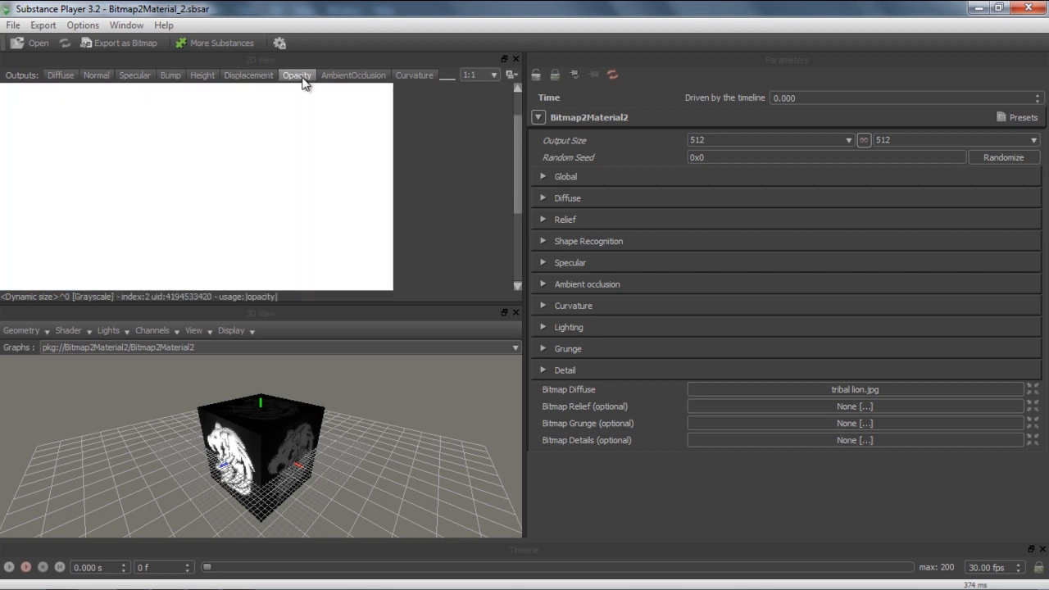
click(61, 75)
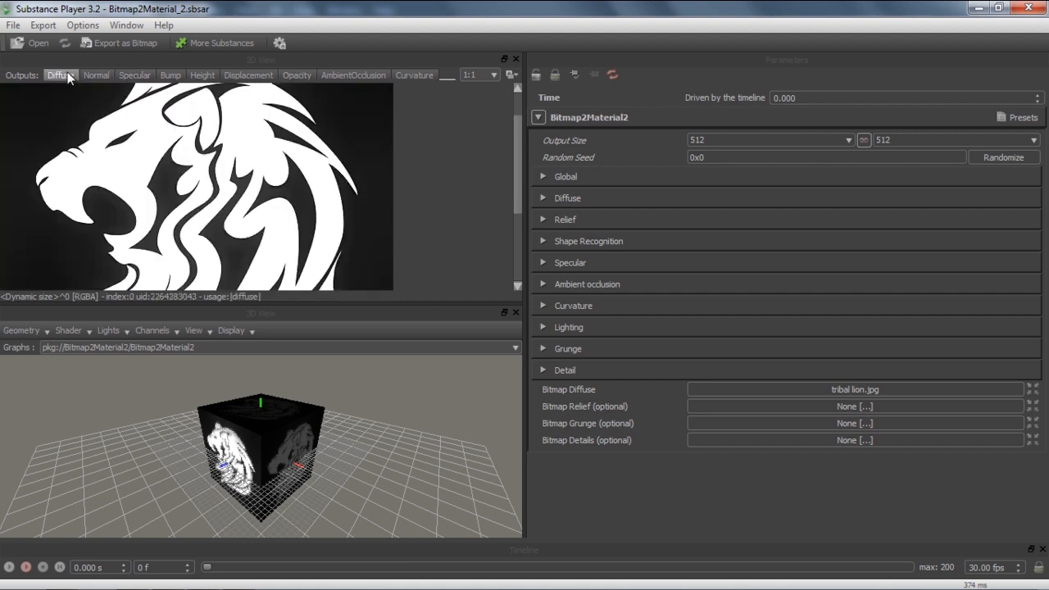
- Preview the Normal output and set the Shape Recognition intensity to 0.277
click(95, 74)
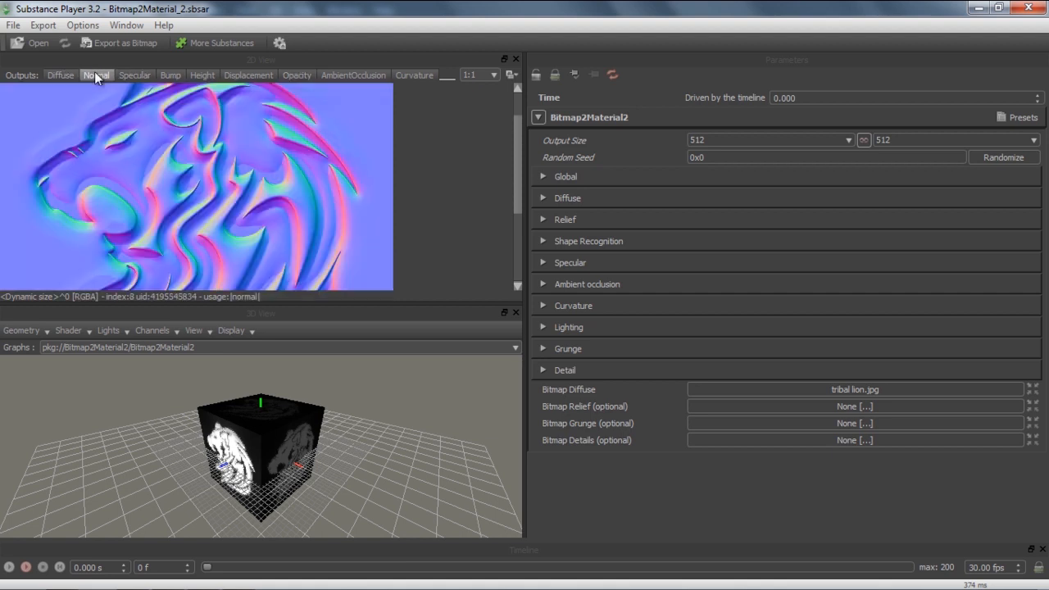
scroll(168, 162, down, 2)
scroll(168, 162, up, 2)
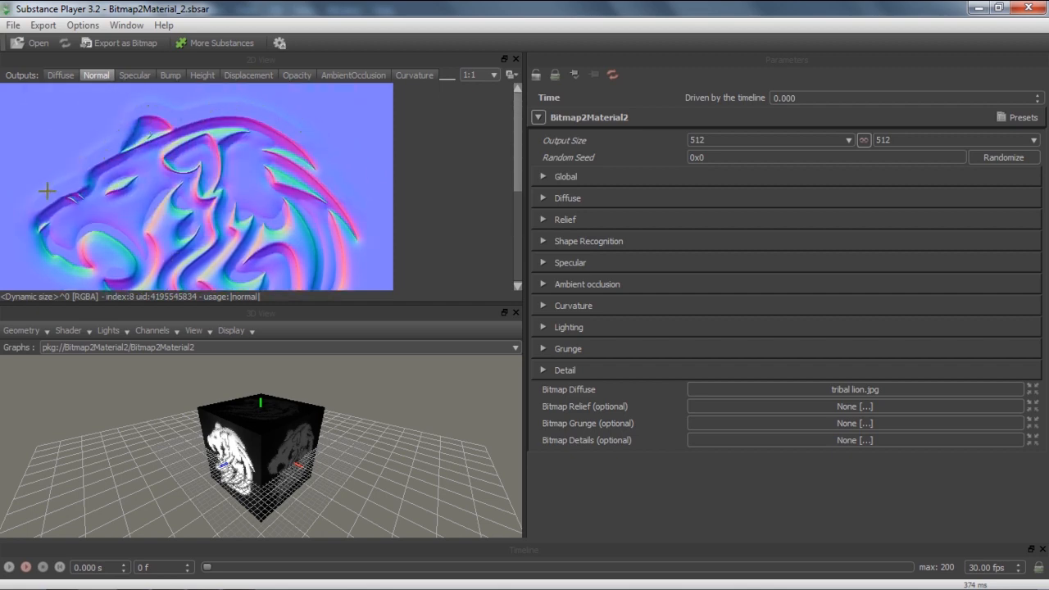
click(542, 240)
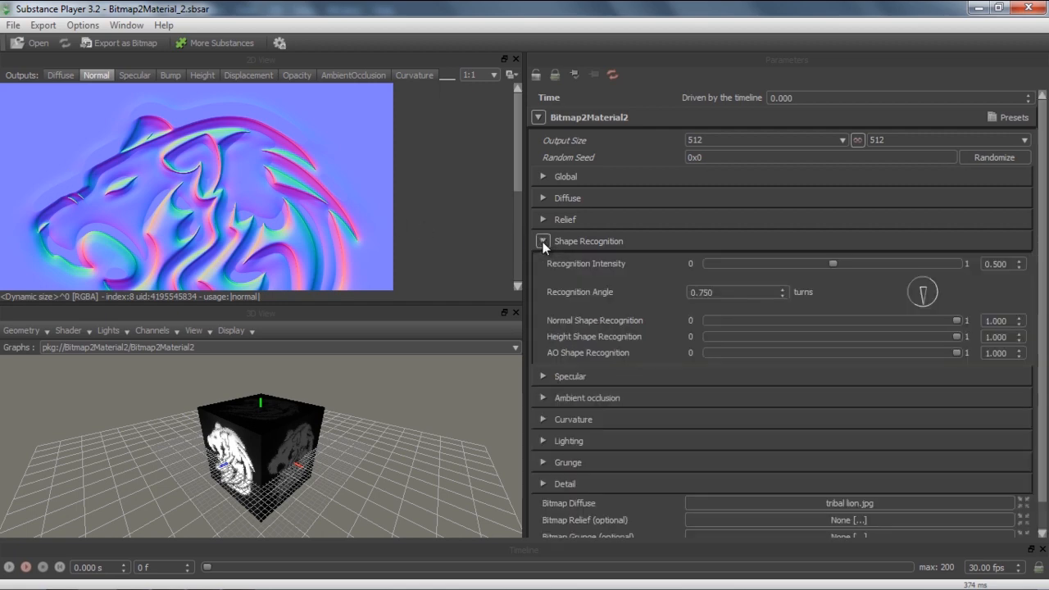
drag(831, 265, 776, 261)
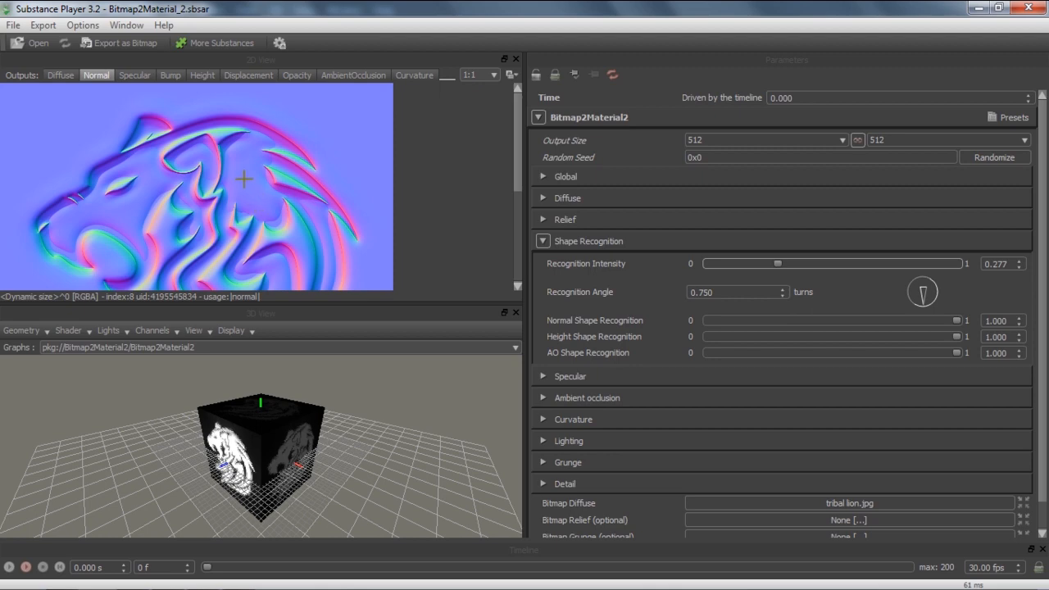
- Return to the Diffuse output and set up a bitmap export with the end frame at 0
click(63, 77)
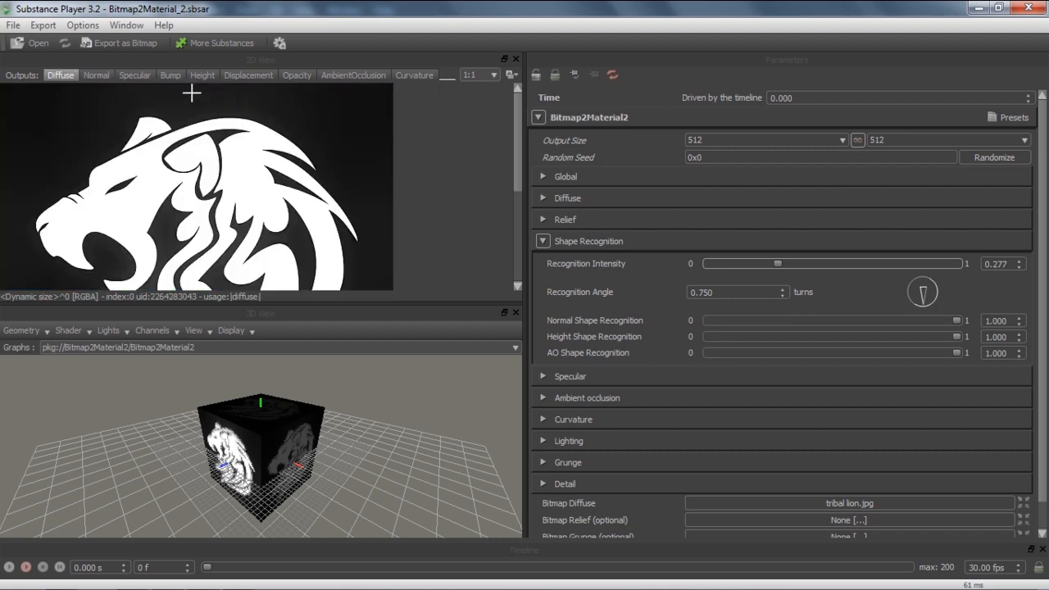
click(126, 40)
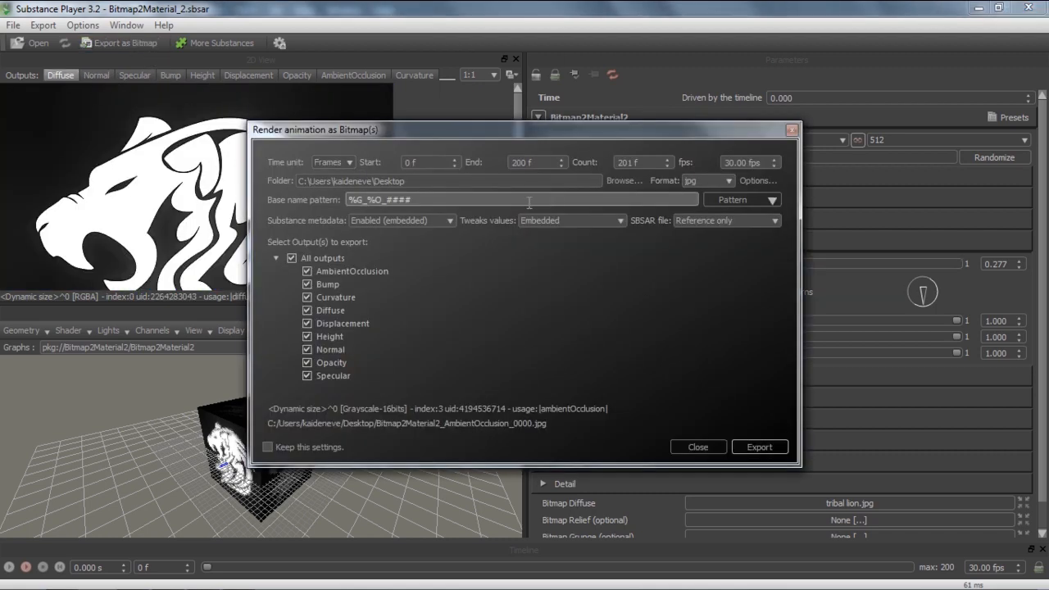
drag(547, 162, 477, 163)
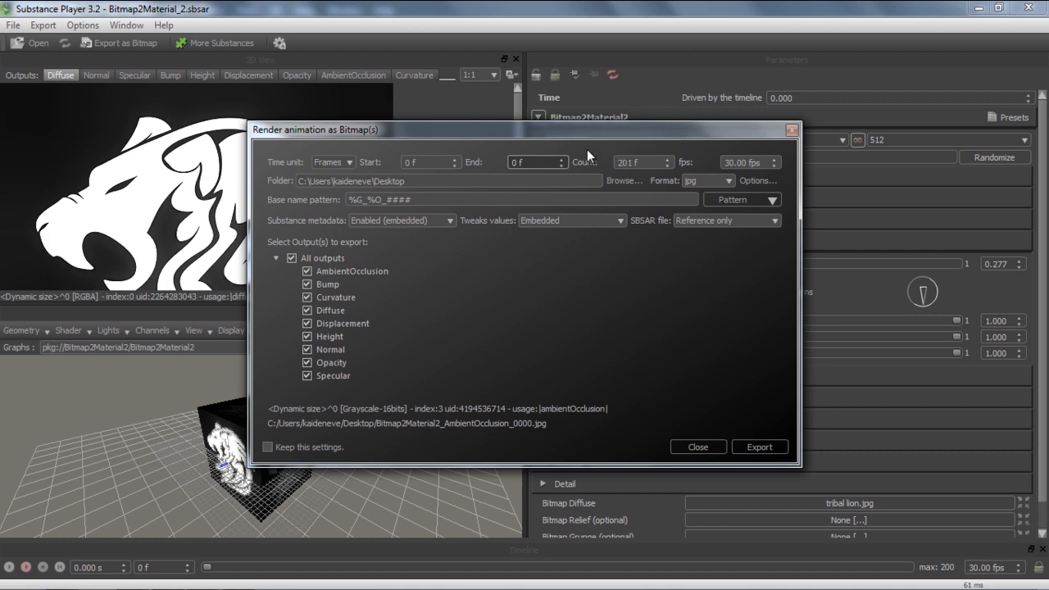
- Exclude AmbientOcclusion, Bump, Curvature, Displacement and Opacity, and export the Diffuse, Height, Normal and Specular maps as JPG files to the Desktop
click(307, 272)
click(307, 285)
click(306, 298)
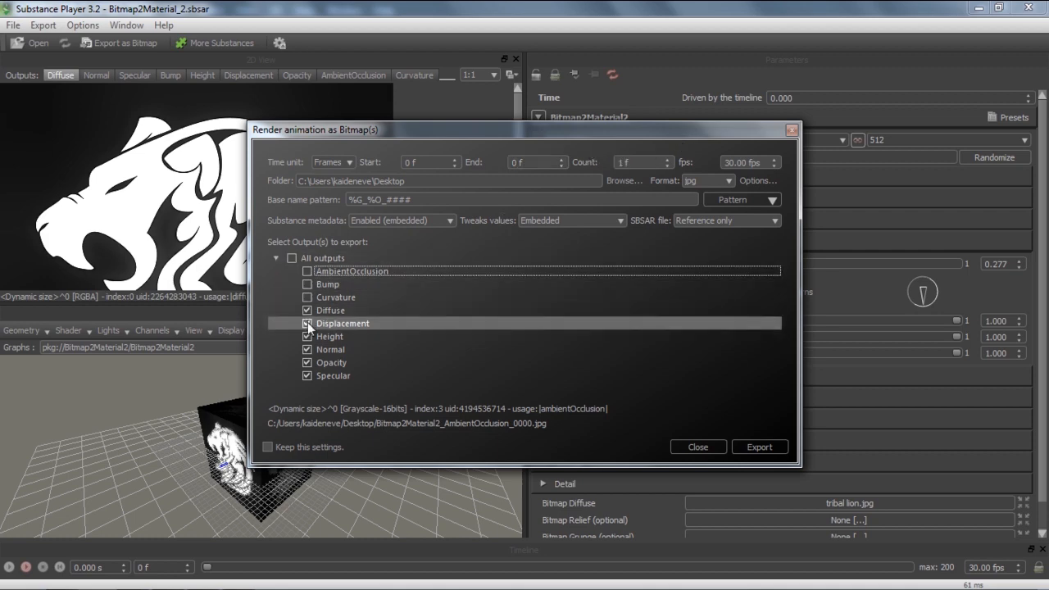
click(307, 324)
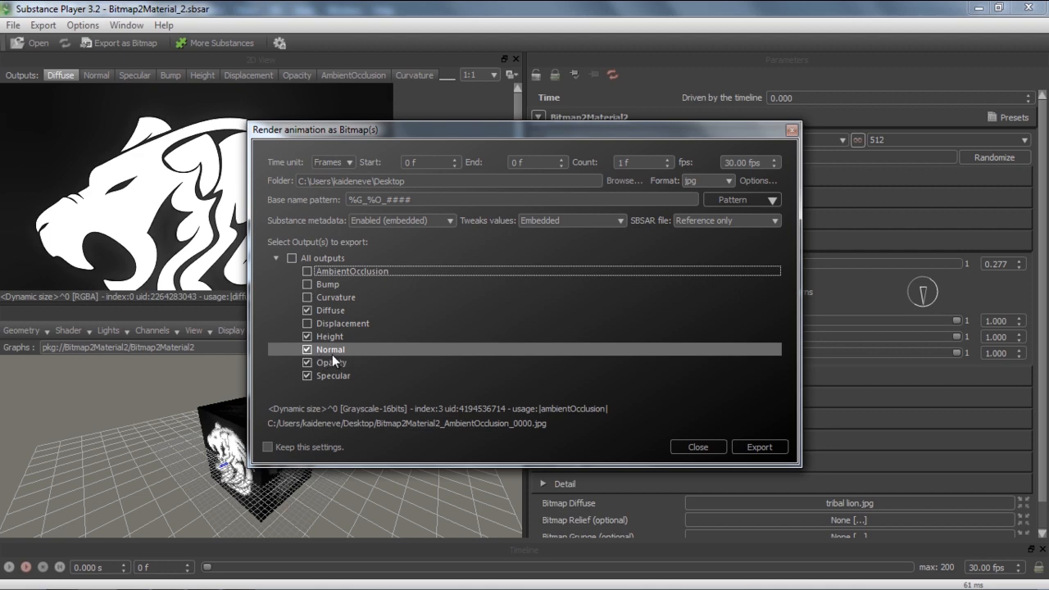
click(322, 362)
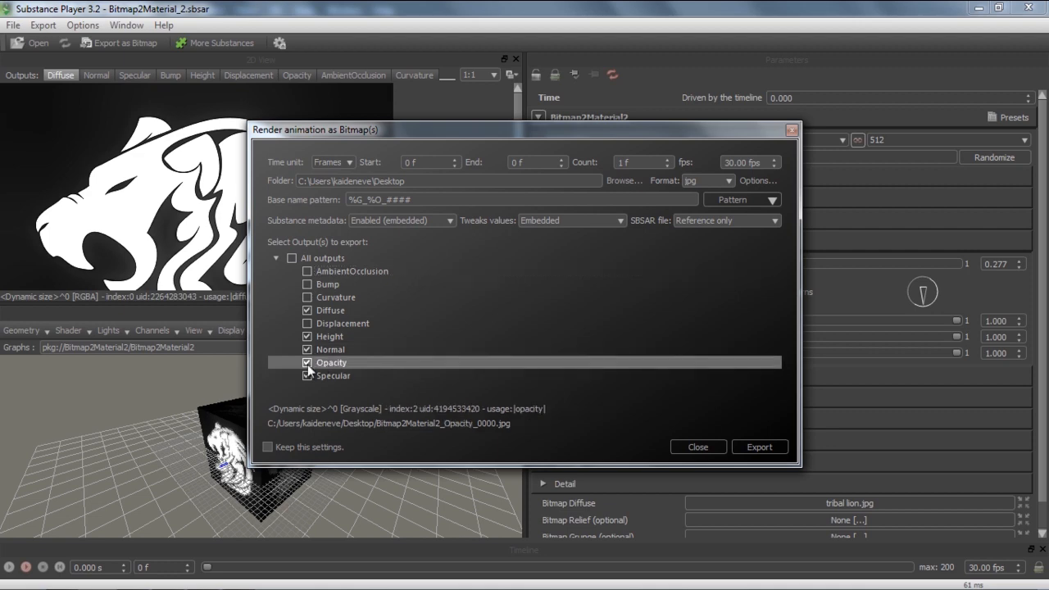
click(307, 363)
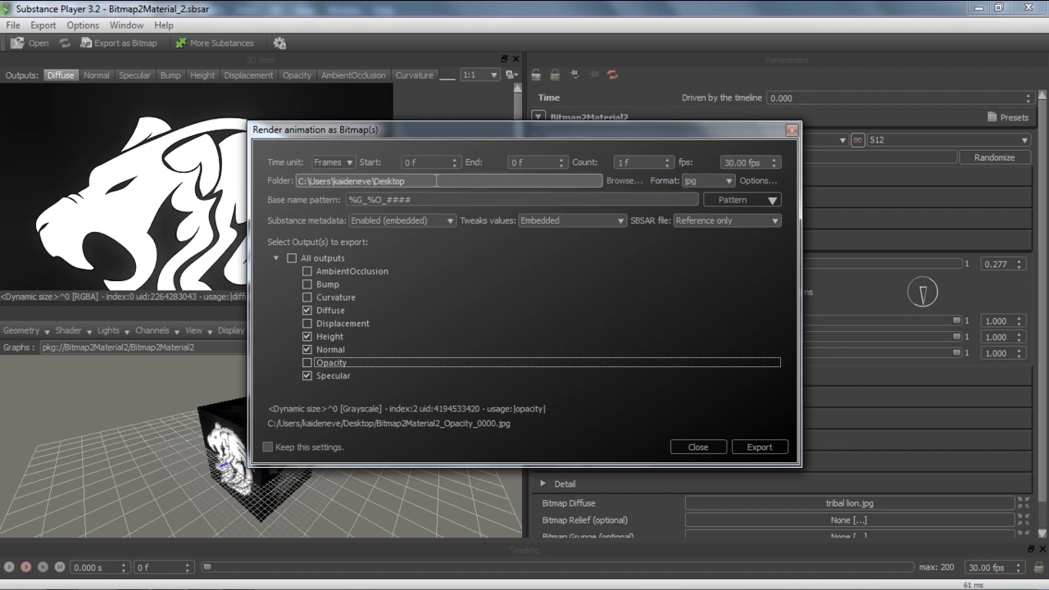
click(758, 447)
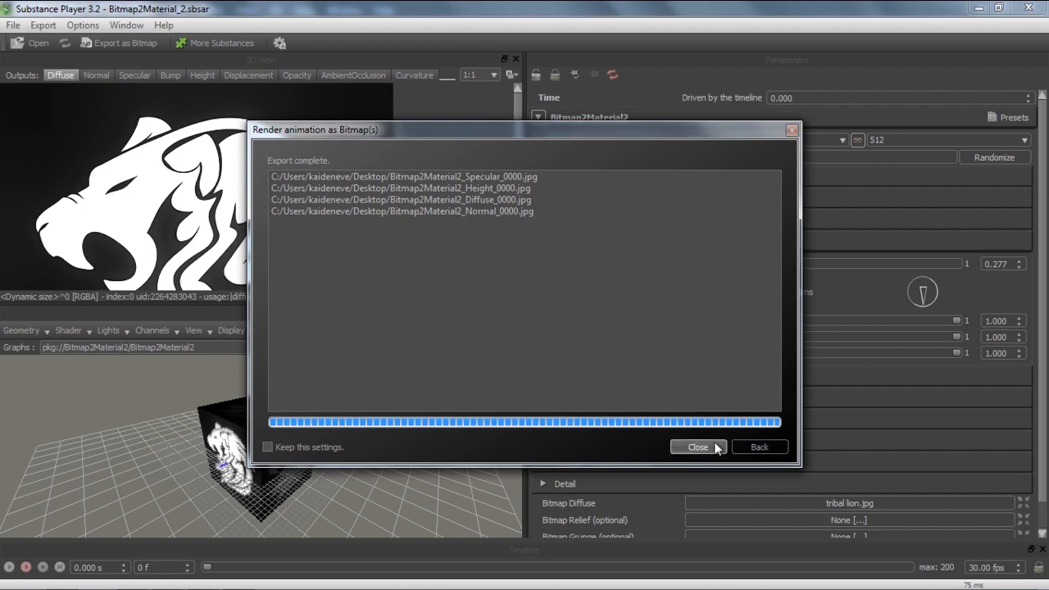
click(698, 447)
- Switch to iClone and load Bitmap2Material2_Height_0000 as the Displace_007 cube's grayscale displacement map, without auto-assigning it to the bump channel
key(alt+Tab)
key(alt+Tab)
key(alt+Tab)
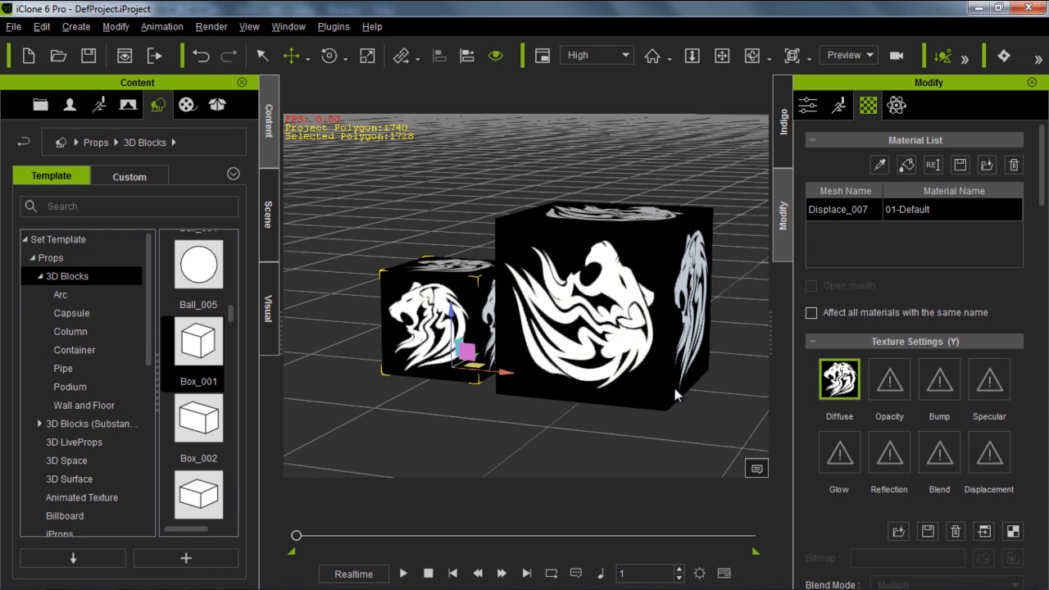
middle_drag(573, 351, 573, 335)
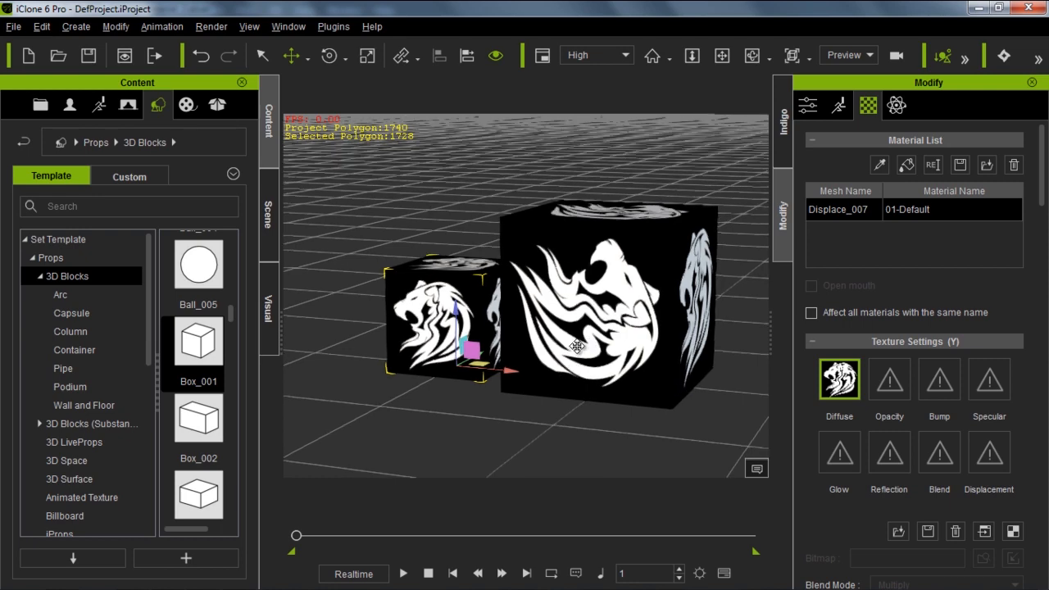
scroll(568, 382, down, 2)
right_drag(599, 297, 568, 306)
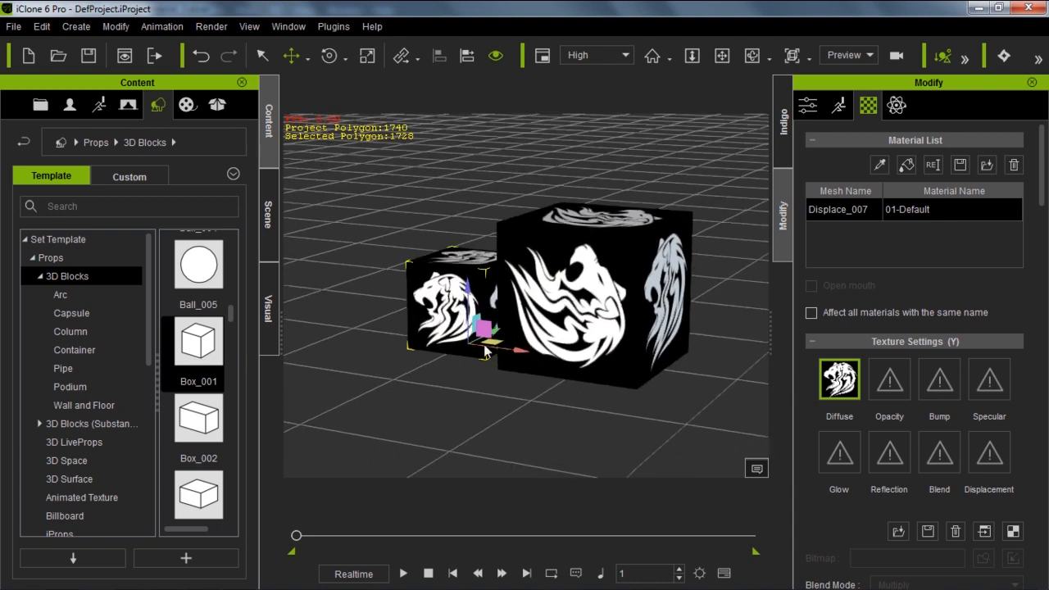
scroll(529, 397, up, 4)
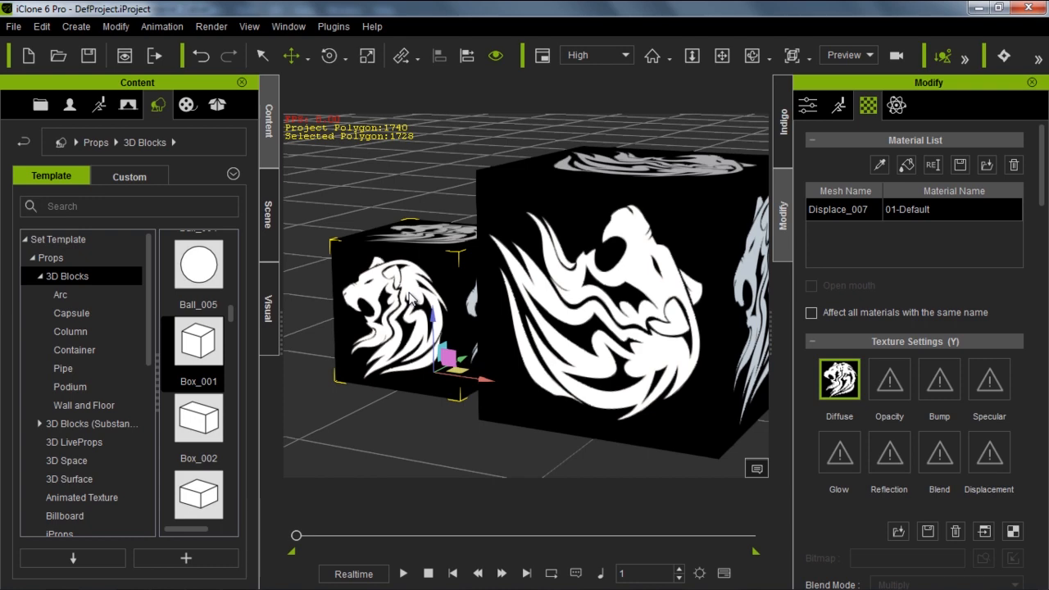
double_click(997, 460)
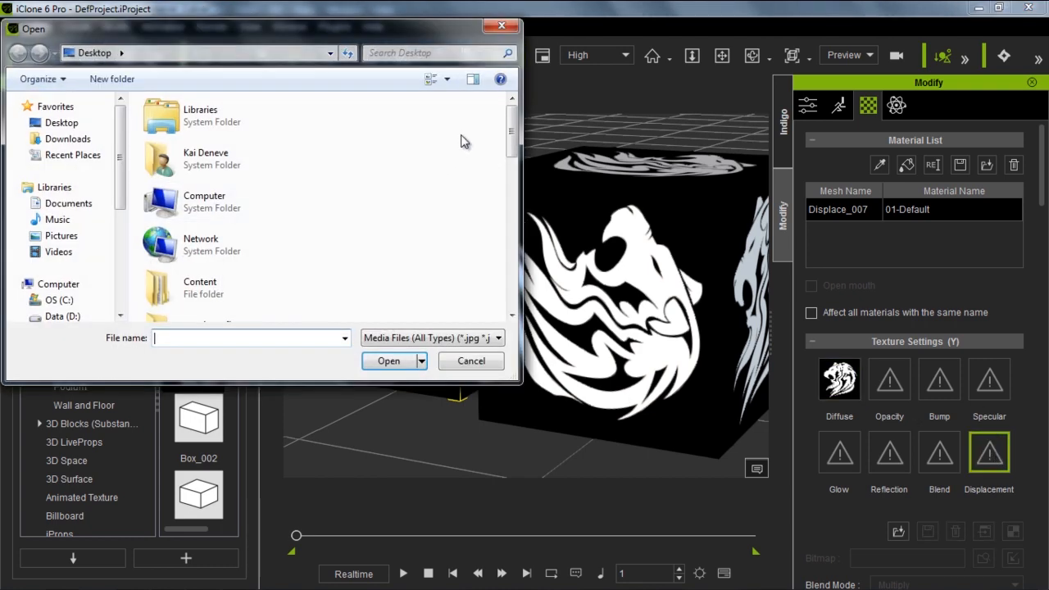
drag(509, 123, 502, 291)
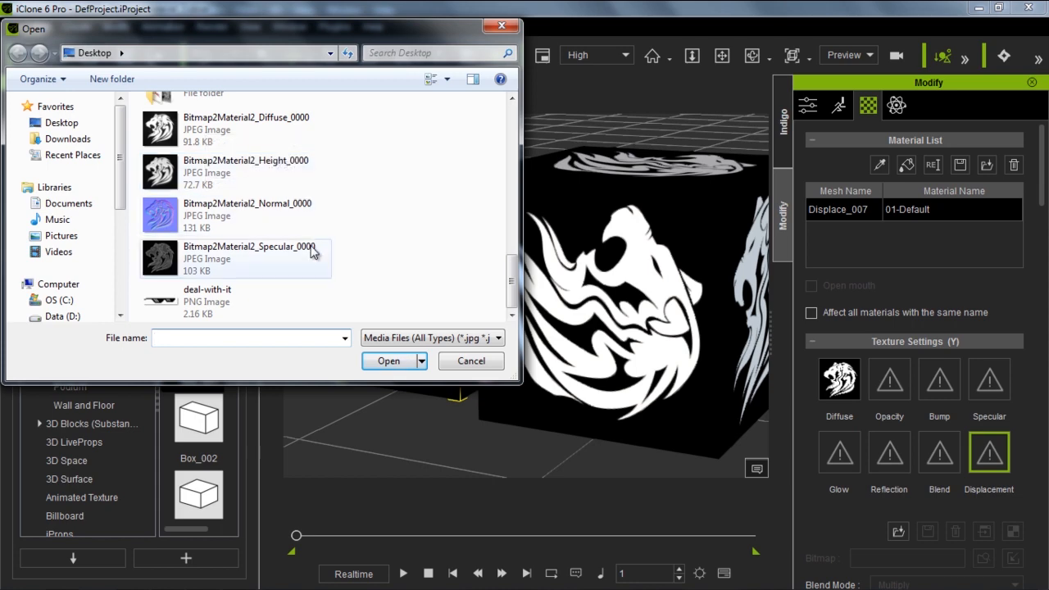
click(261, 170)
click(385, 361)
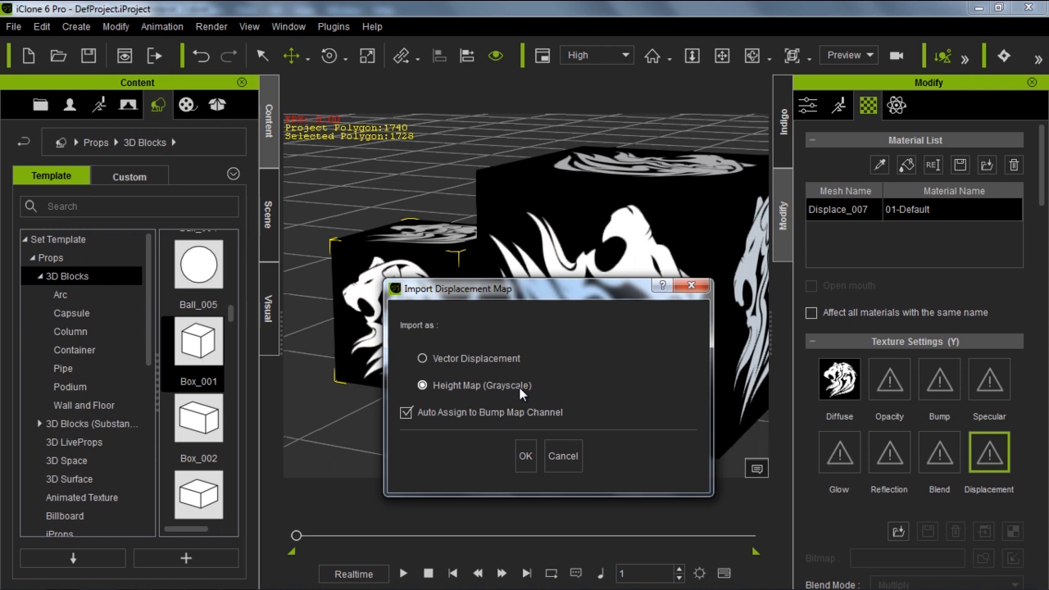
click(472, 412)
click(526, 456)
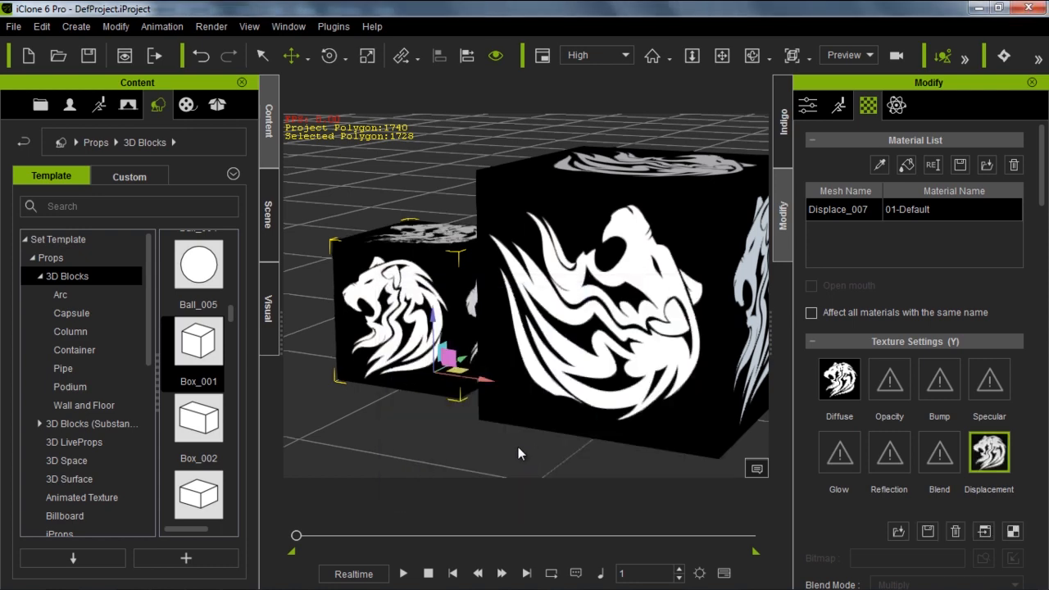
- Raise the displacement strength of the Displace_007 cube to 195 while viewing its lion face from the side
right_drag(401, 381, 719, 320)
right_drag(502, 377, 460, 261)
right_drag(374, 368, 494, 212)
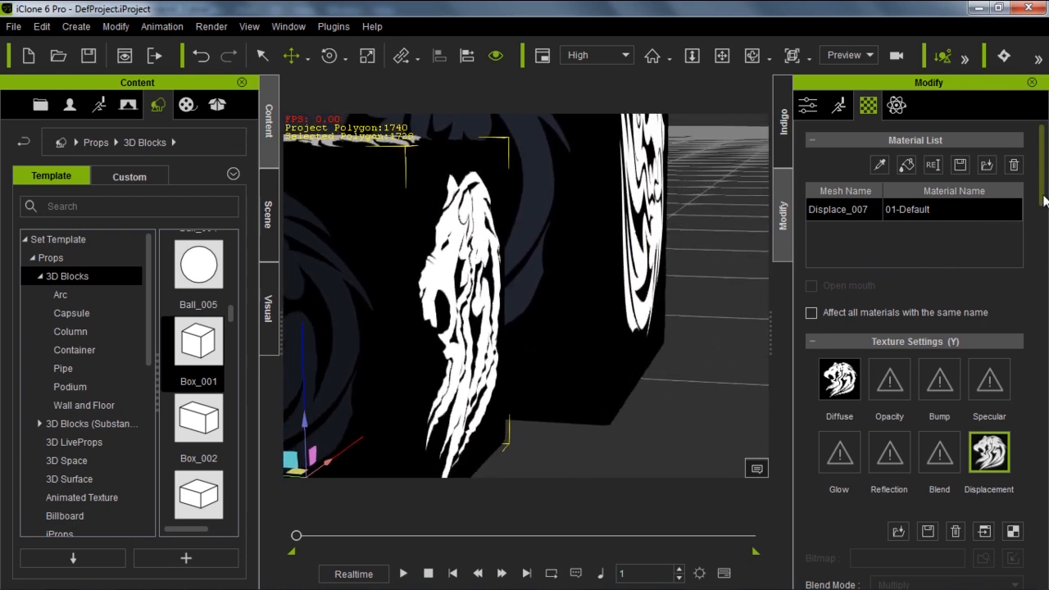
scroll(1044, 198, down, 5)
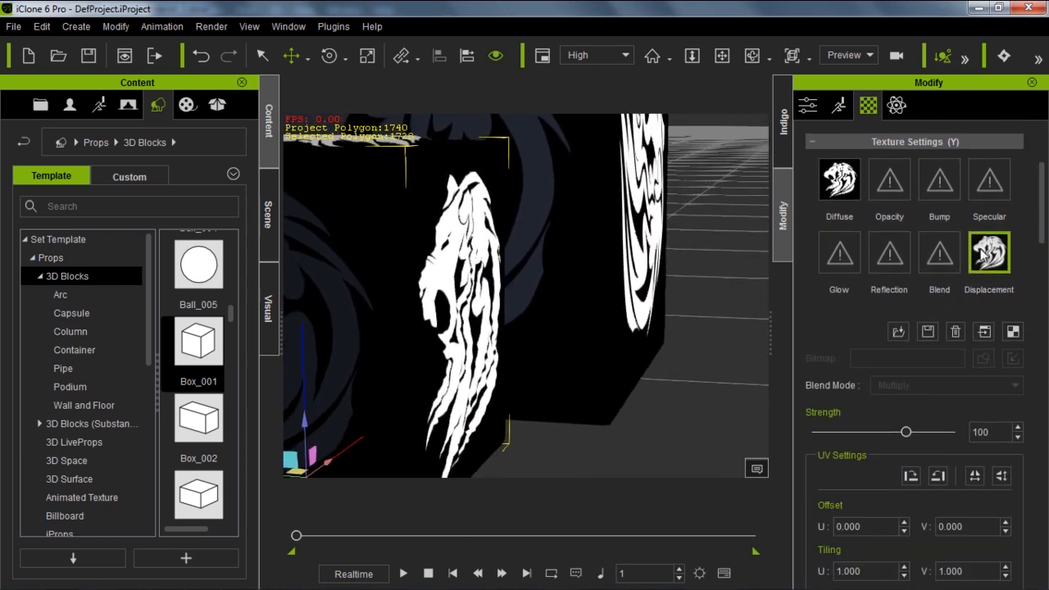
drag(907, 432, 933, 432)
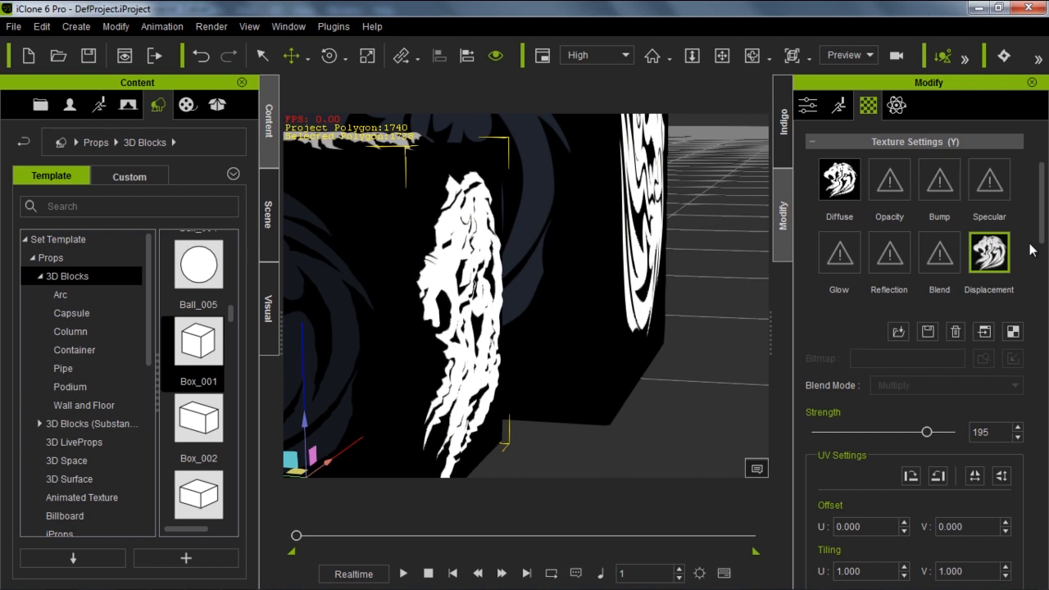
- Set the Displace_007 cube's tessellation level to 9 and its multiplier to 1.9
scroll(1039, 236, down, 15)
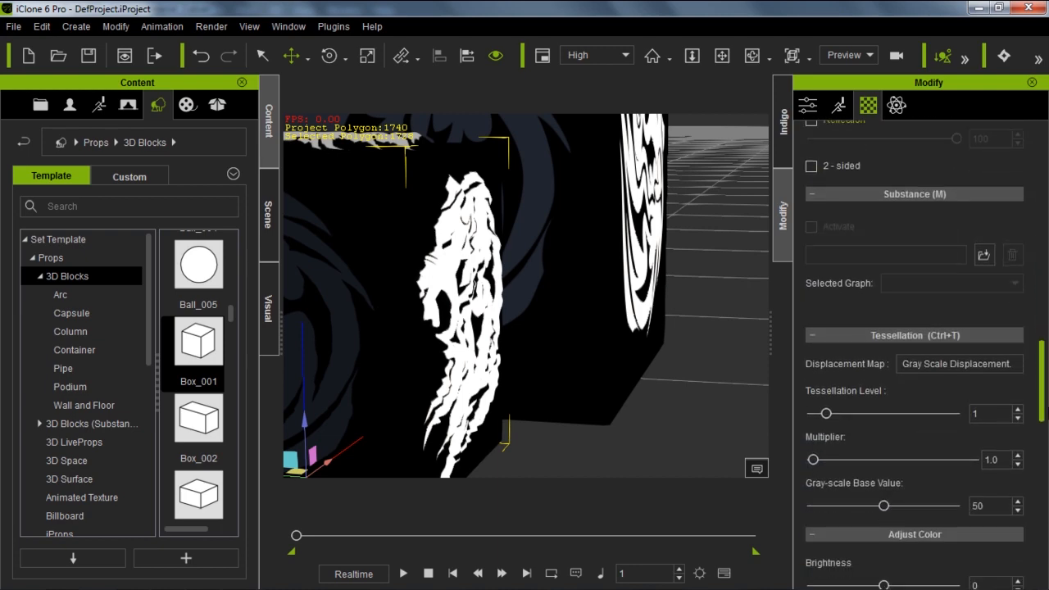
scroll(918, 328, down, 2)
drag(826, 301, 930, 303)
mouse_move(813, 347)
mouse_down()
mouse_move(848, 347)
mouse_move(819, 352)
mouse_up()
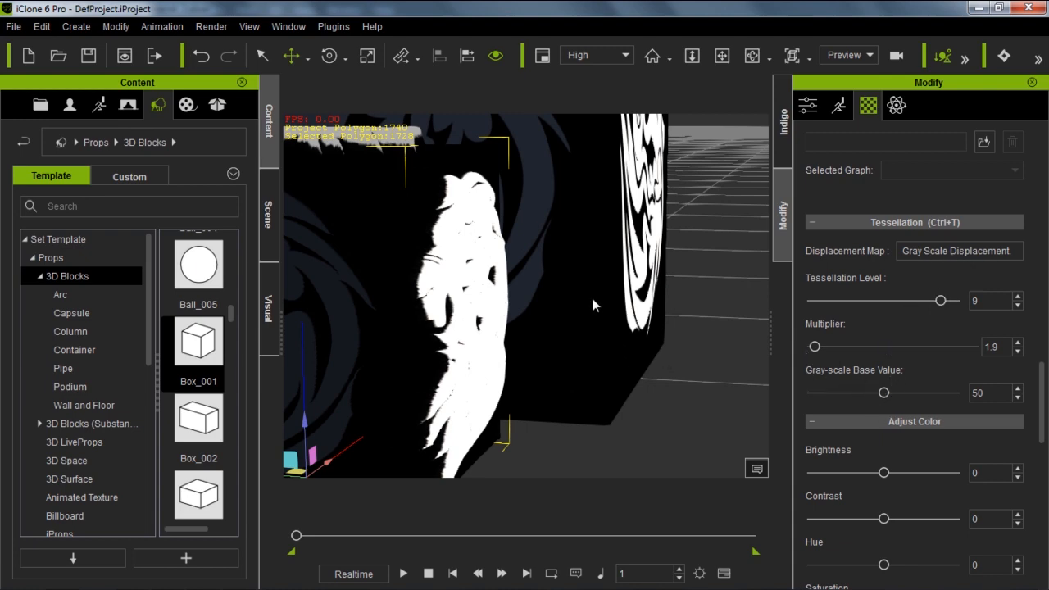
- Inspect the lion relief on the Displace_007 cube from several angles, and select the larger Box_001 cube to access its texture settings
right_drag(604, 335, 334, 333)
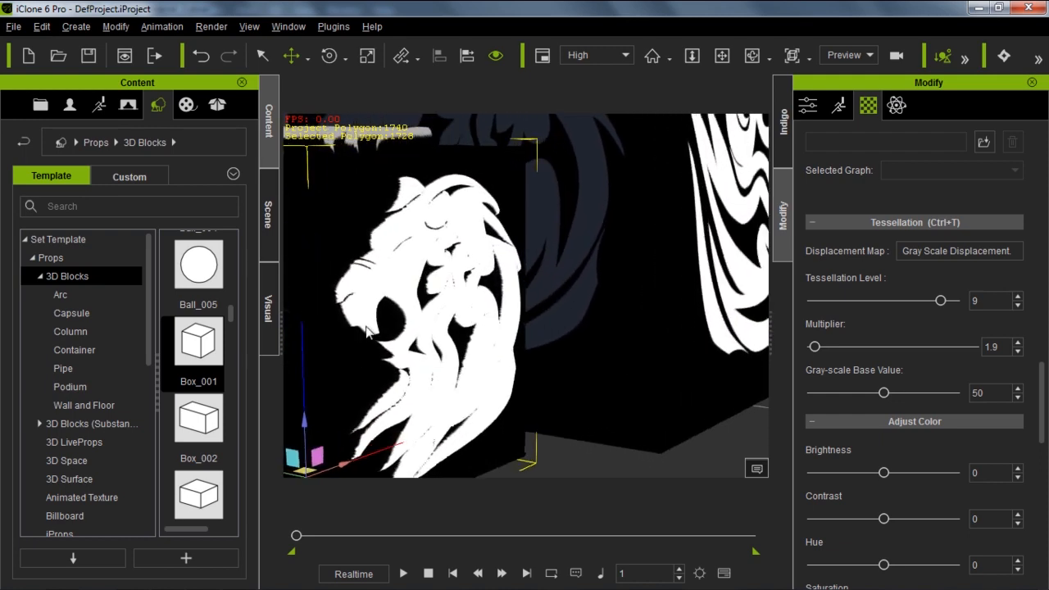
right_drag(555, 302, 514, 261)
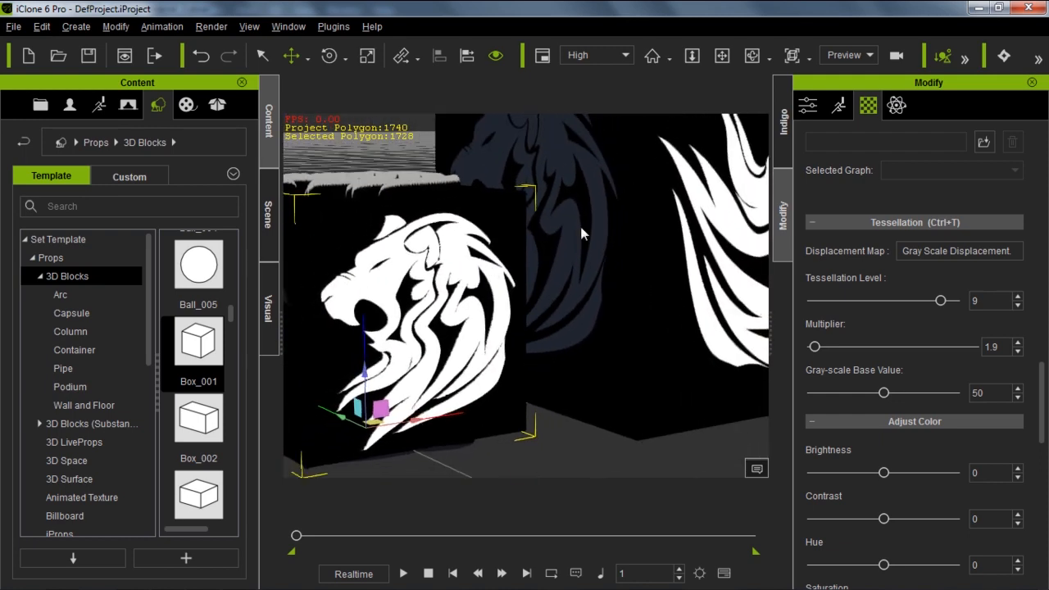
middle_drag(644, 206, 515, 292)
right_drag(646, 252, 394, 306)
scroll(525, 267, down, 4)
right_drag(565, 346, 521, 333)
scroll(521, 331, down, 3)
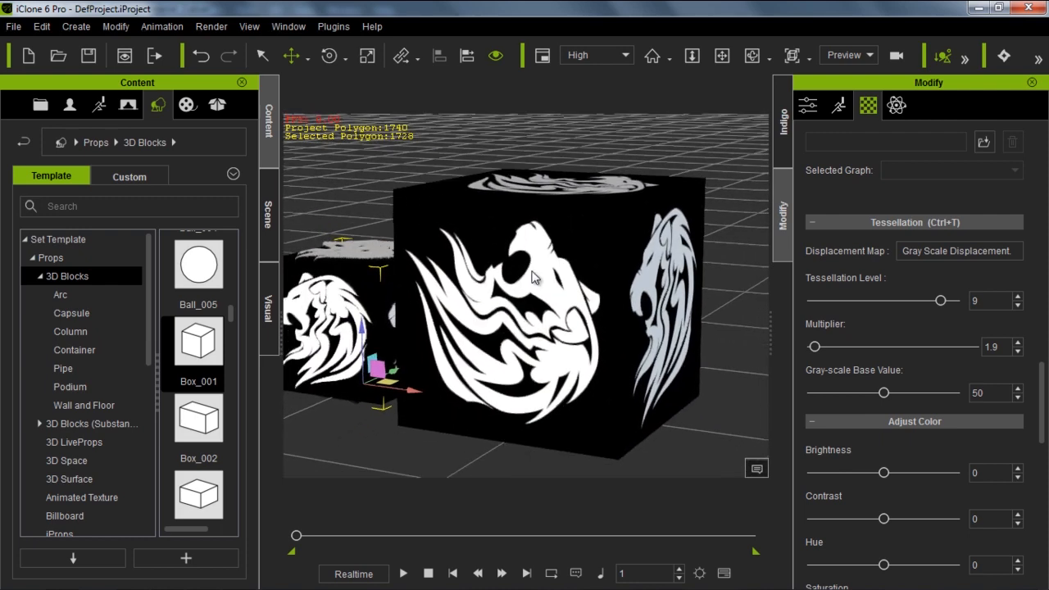
click(532, 274)
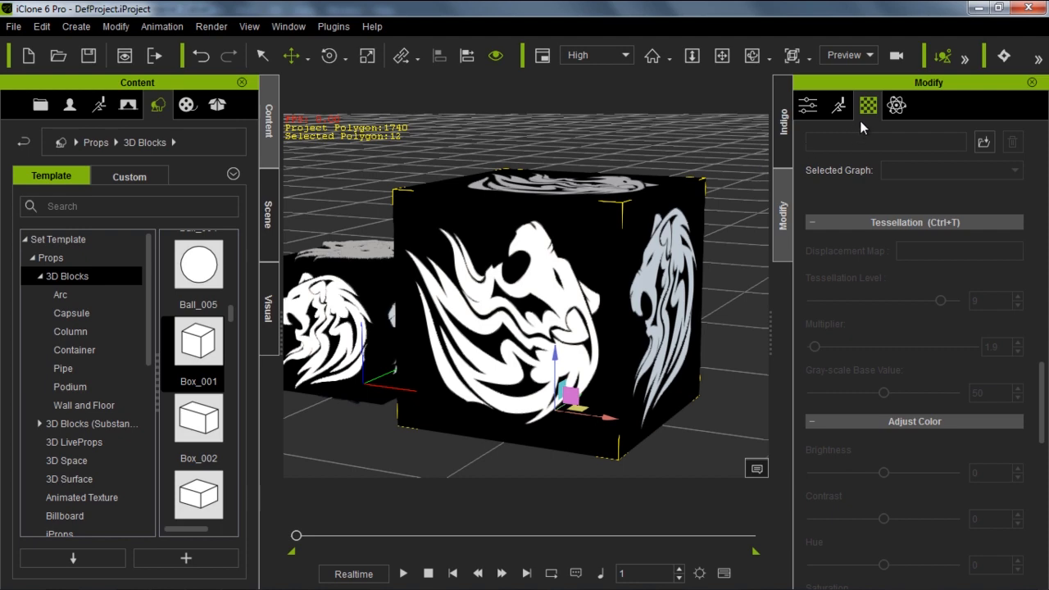
drag(1043, 389, 1043, 155)
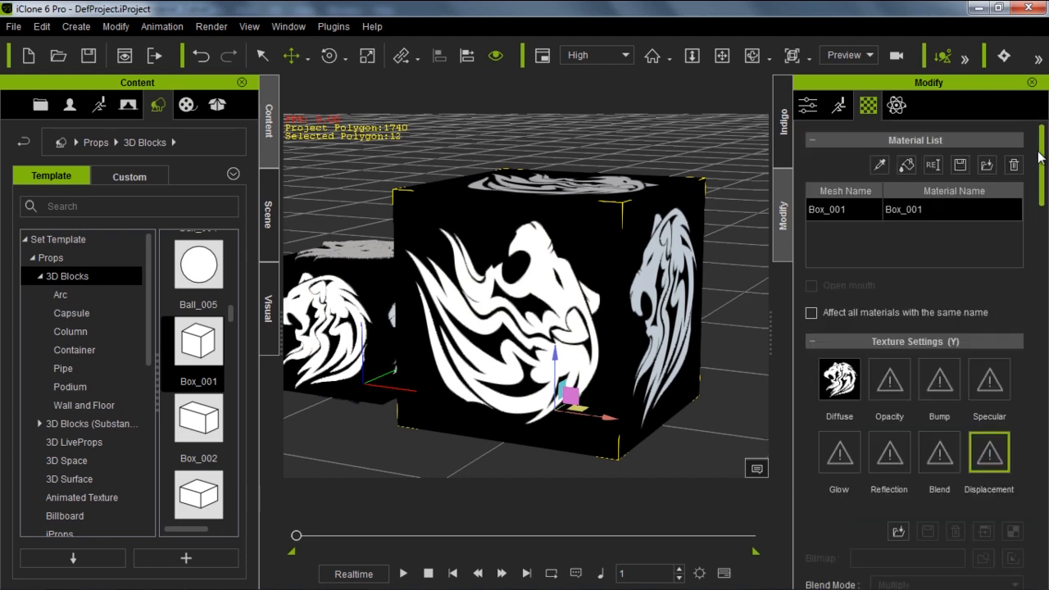
double_click(989, 453)
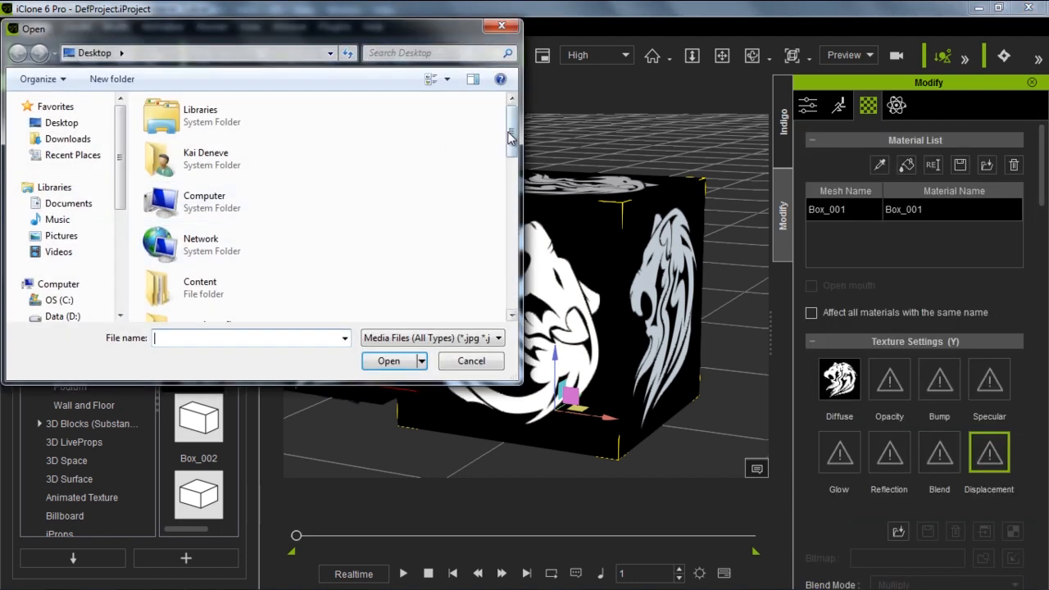
drag(512, 132, 510, 287)
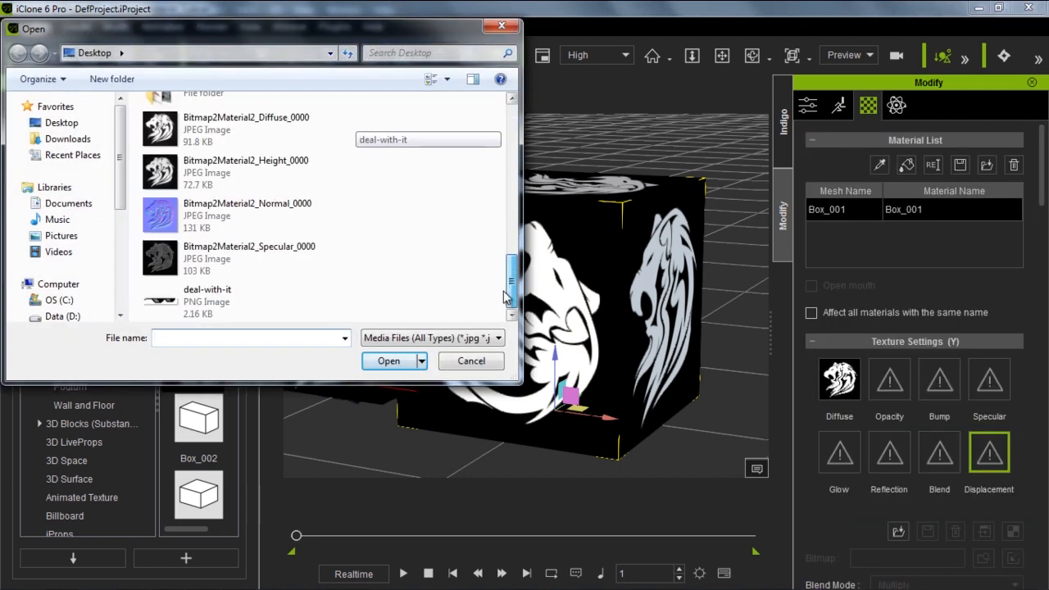
double_click(246, 127)
click(569, 477)
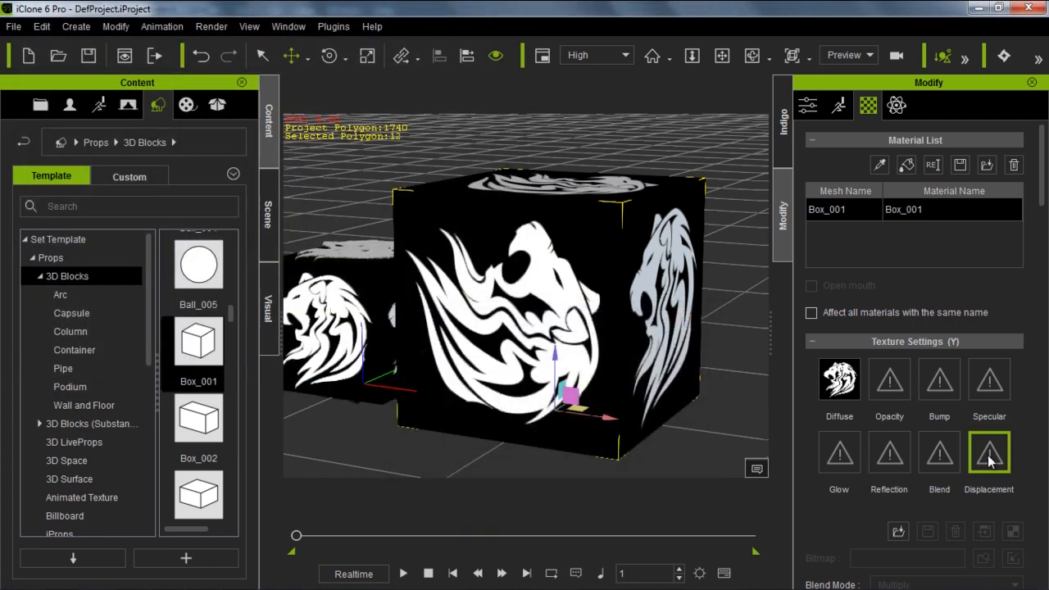
- Load Bitmap2Material2_Height_0000 as Box_001's displacement map, imported as a grayscale height map without auto-assigning it to the bump channel
click(989, 462)
scroll(428, 259, down, 5)
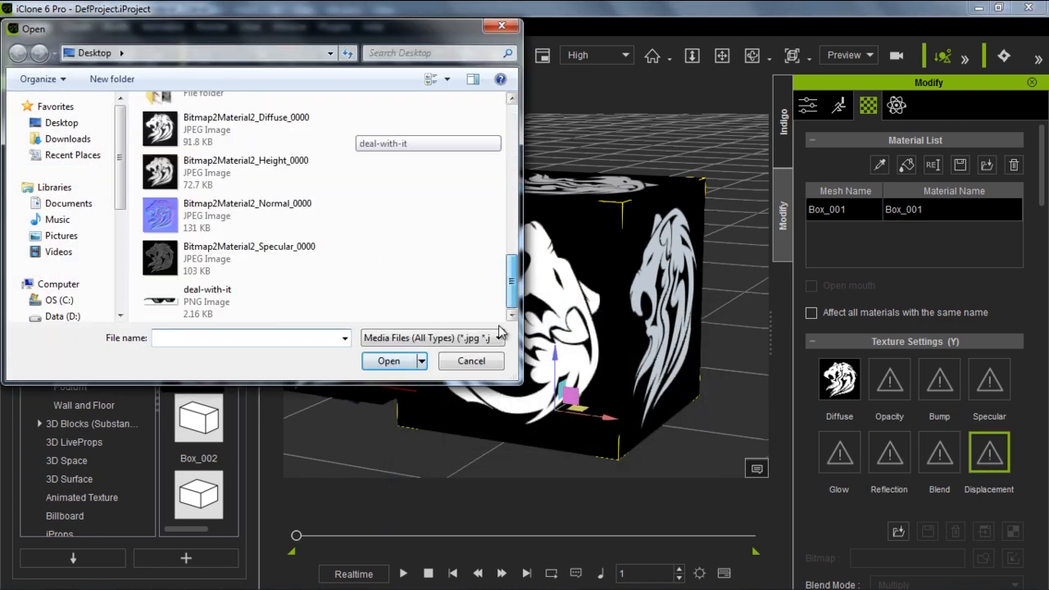
click(246, 164)
click(389, 360)
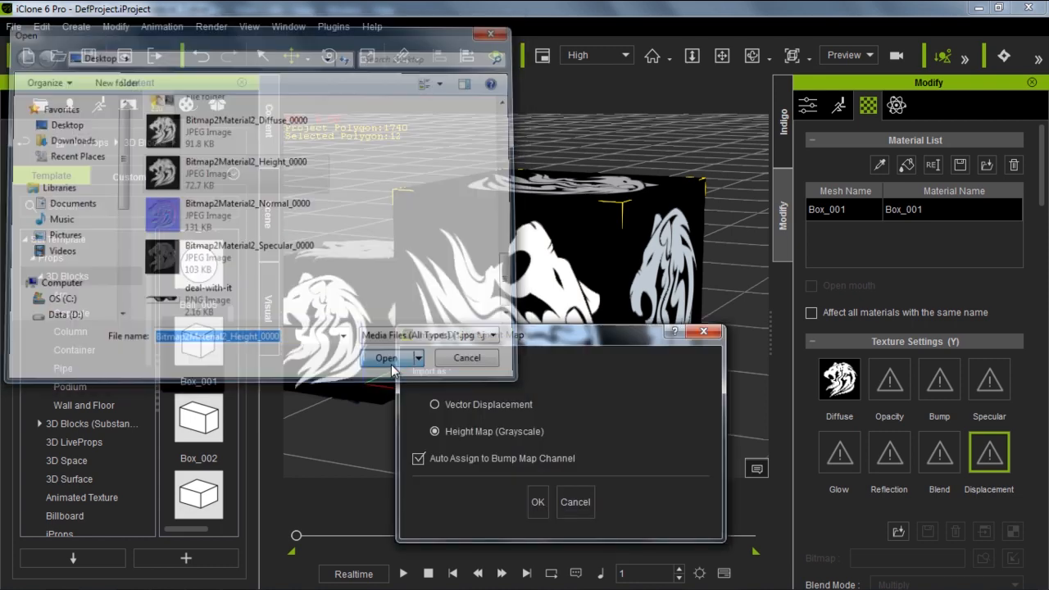
click(473, 458)
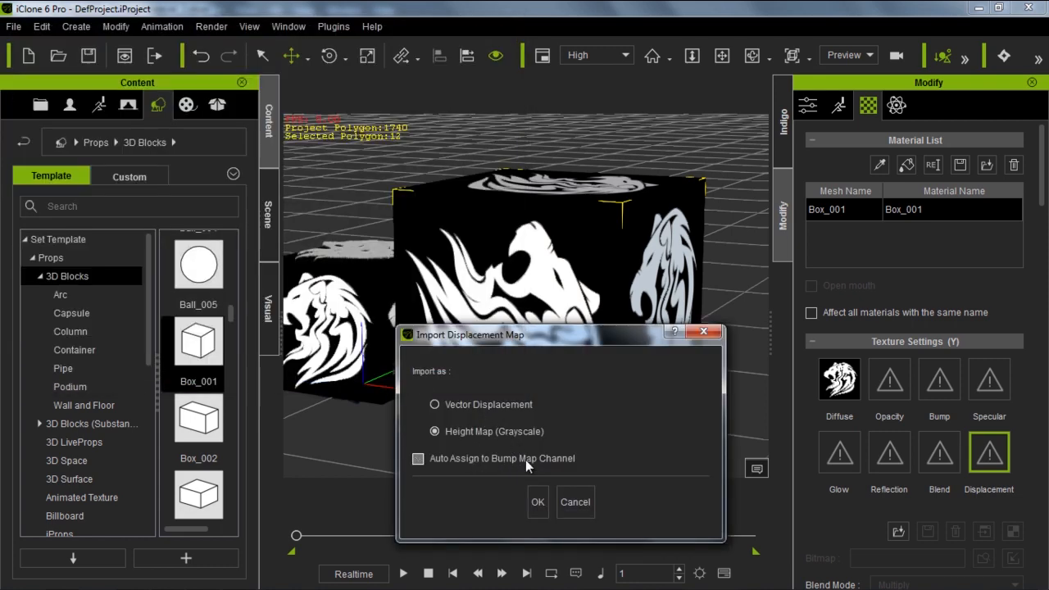
click(539, 500)
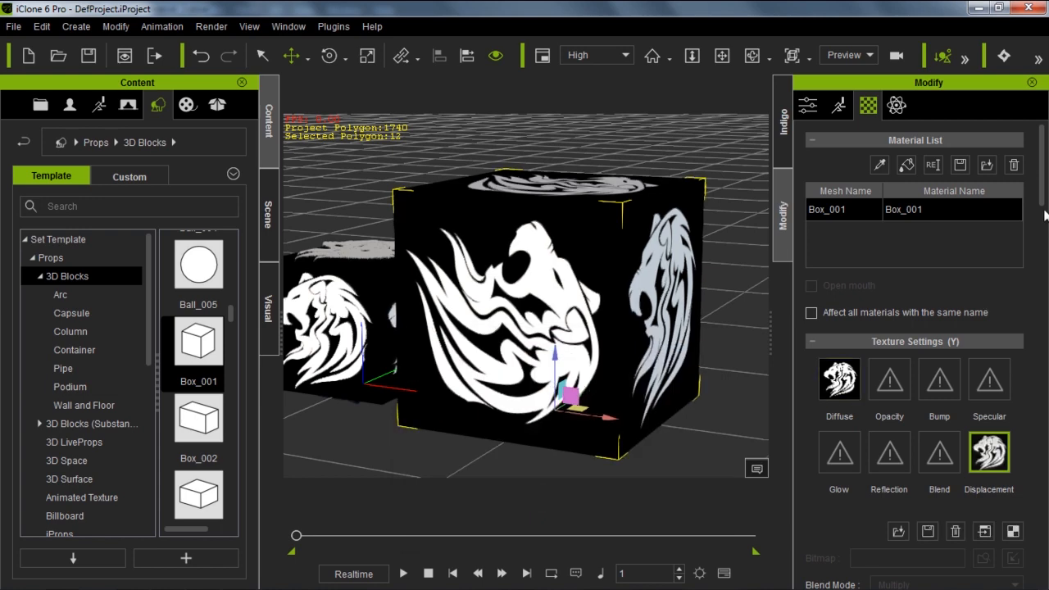
- Set Box_001's displacement strength to 77 and compare its surface with the smaller Displace_007 cube
scroll(1045, 217, down, 3)
mouse_move(912, 373)
mouse_down()
mouse_move(930, 372)
mouse_move(817, 376)
mouse_move(942, 378)
mouse_move(815, 398)
mouse_move(970, 369)
mouse_move(776, 372)
mouse_move(910, 358)
mouse_move(889, 372)
mouse_move(910, 373)
mouse_move(901, 372)
mouse_up()
middle_drag(449, 361, 555, 358)
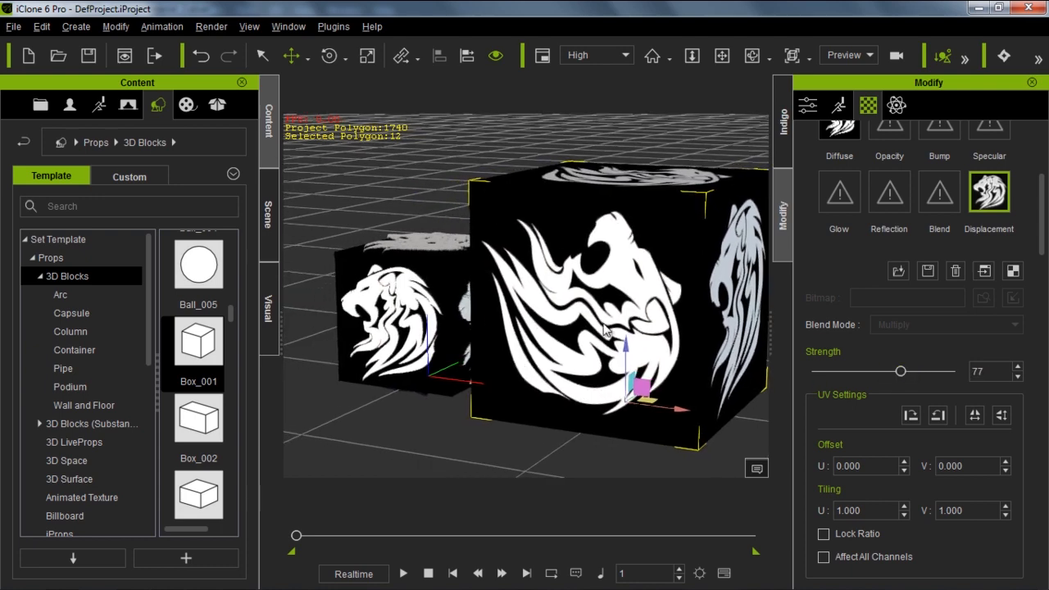
right_drag(555, 357, 532, 336)
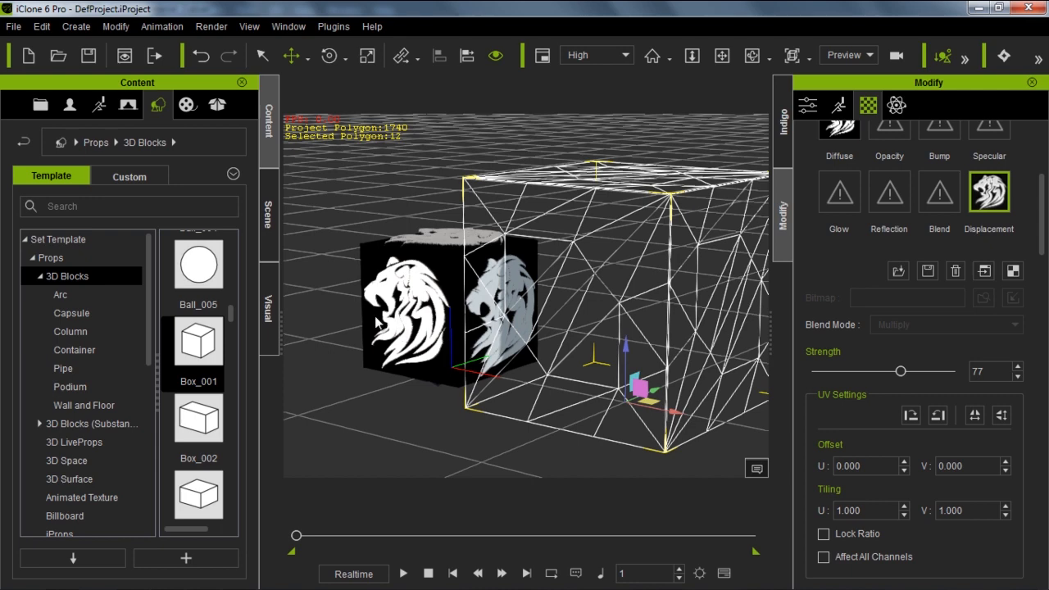
- Compare the wireframe density of the Displace_007 cube with that of the larger Box_001 cube, and return Box_001 to shaded display
click(424, 311)
key(ctrl+1)
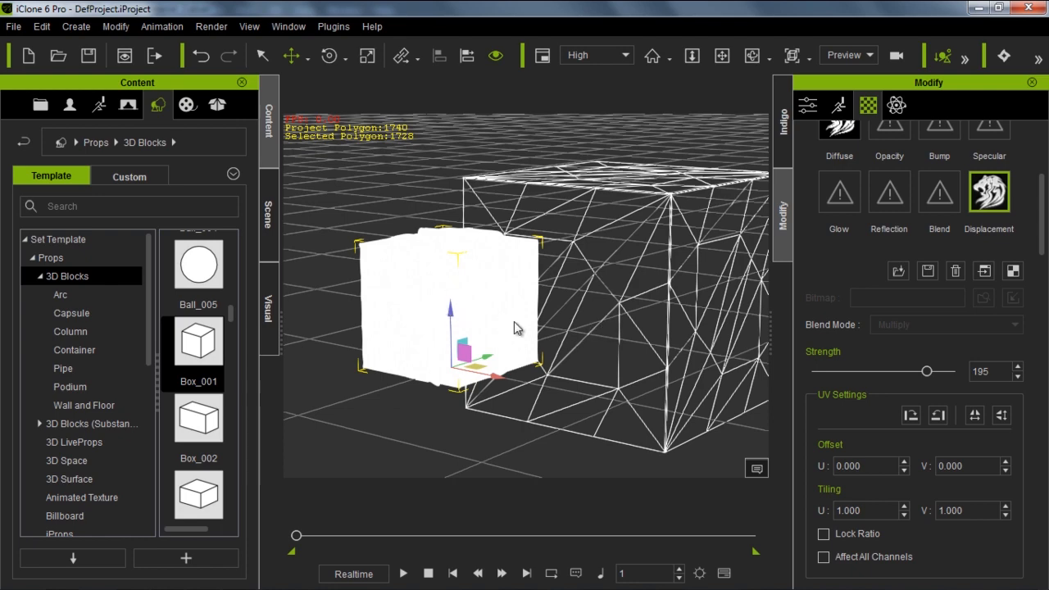
click(665, 287)
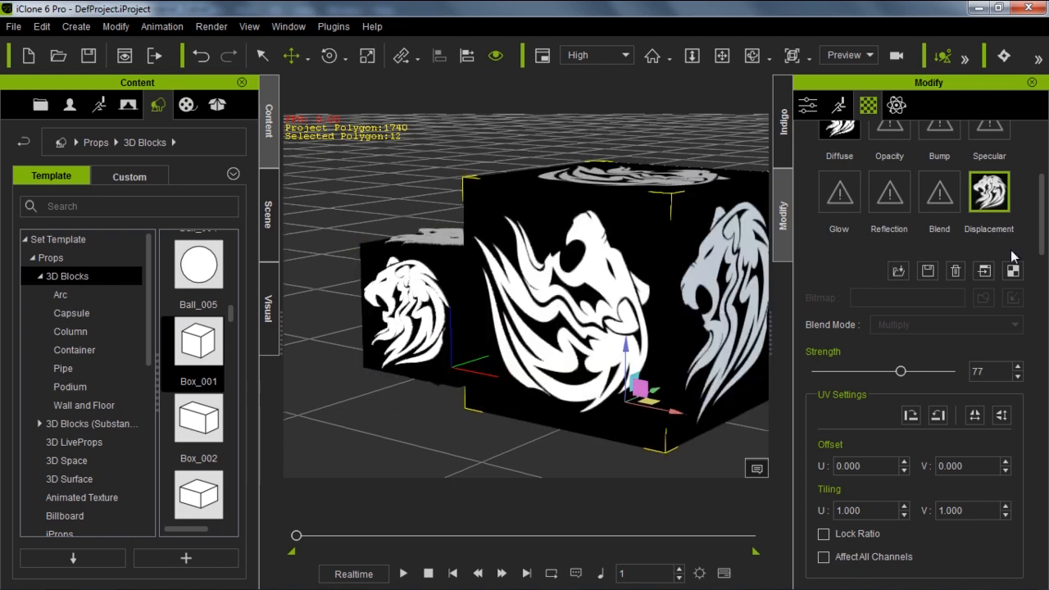
- Set Box_001's tessellation level to 10 and multiplier to 21.6, examine it in wireframe, and reduce the tessellation level to 7
drag(1039, 237, 1025, 420)
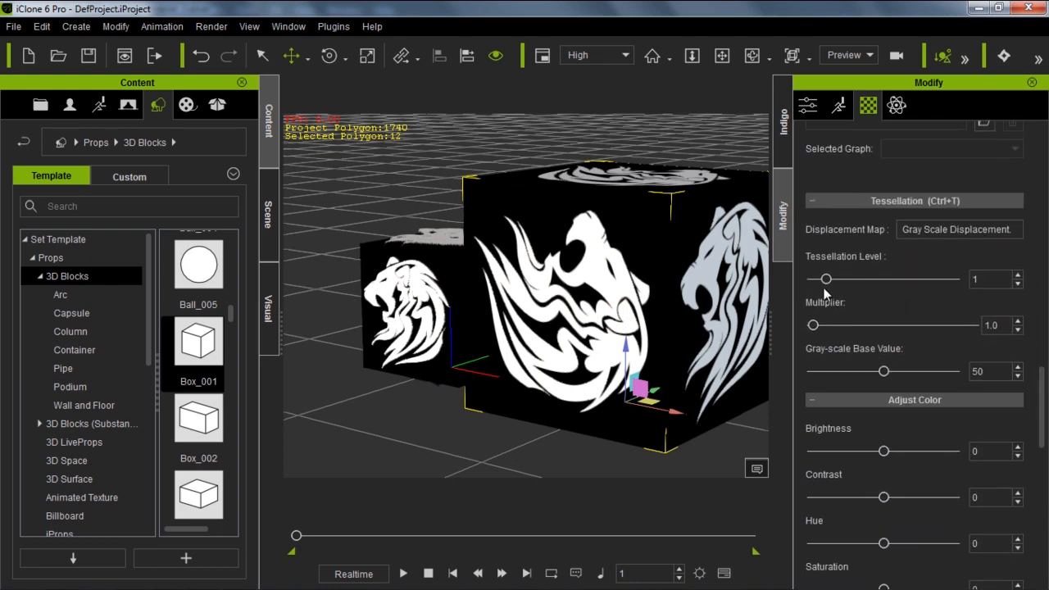
drag(825, 279, 955, 280)
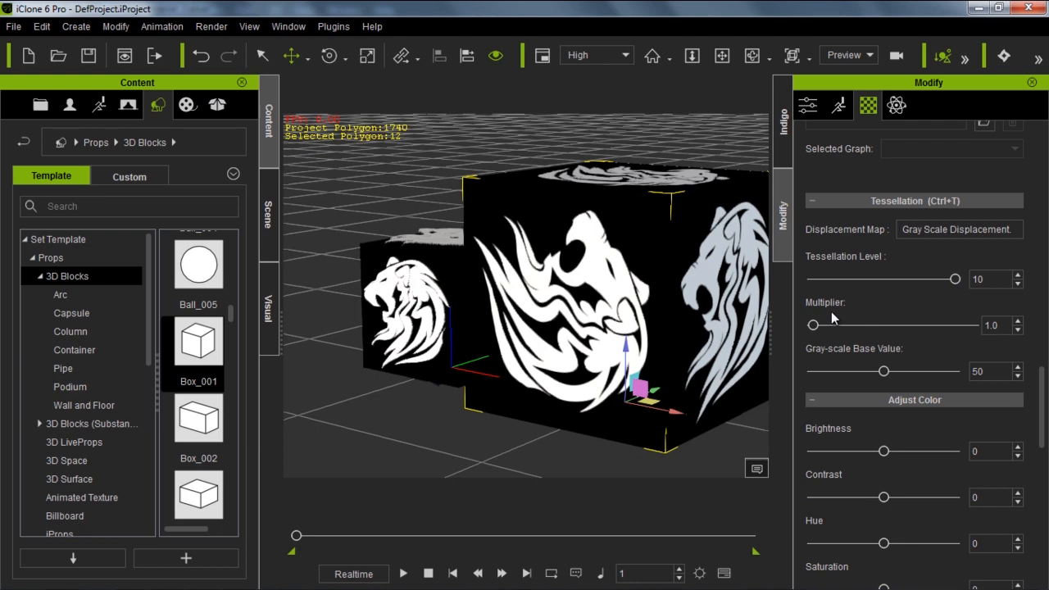
drag(815, 326, 850, 329)
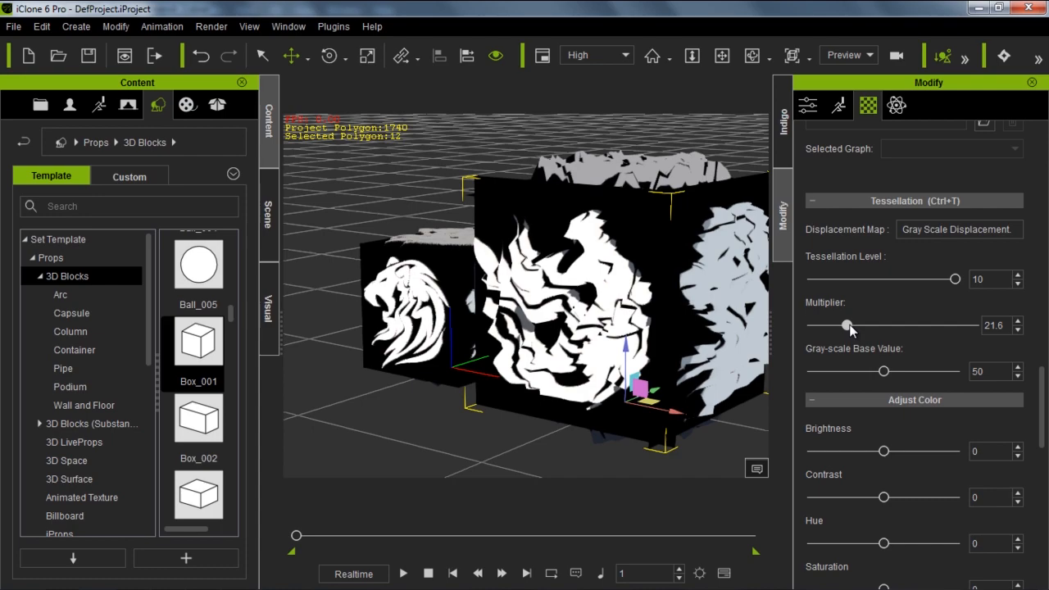
key(ctrl+w)
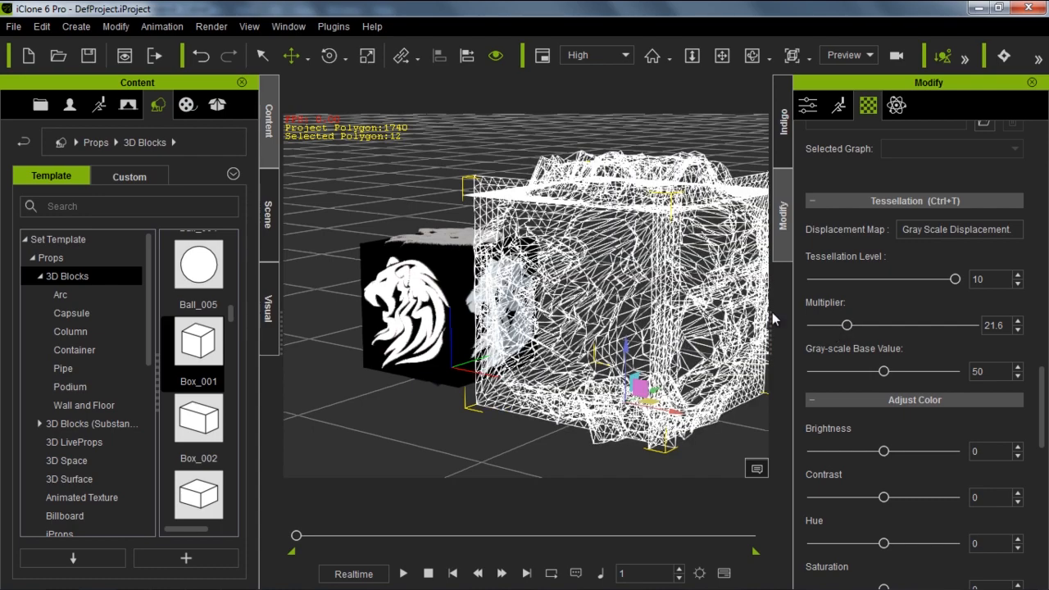
drag(955, 281, 911, 282)
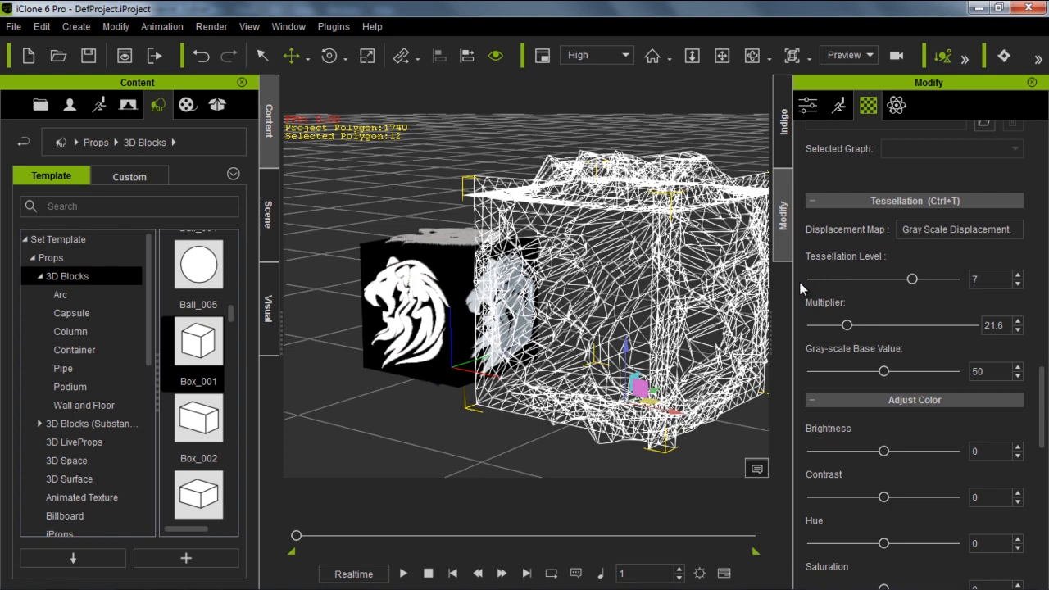
- Delete the Box_001 cube from the scene
key(ctrl+t)
key(Delete)
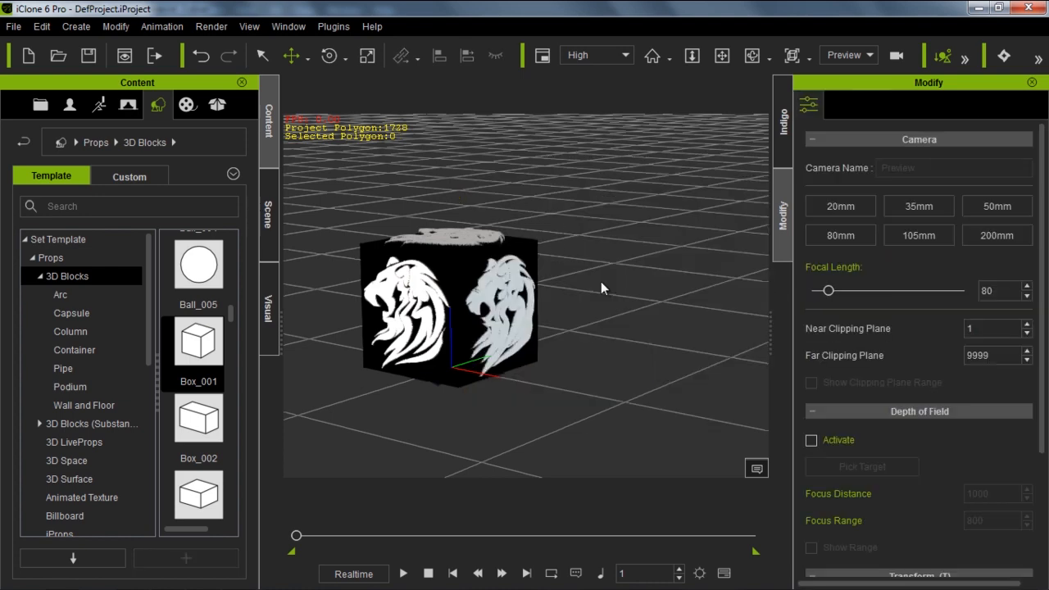
- Examine the lion relief on the front face of the remaining cube up close and from different angles
middle_drag(509, 337, 612, 316)
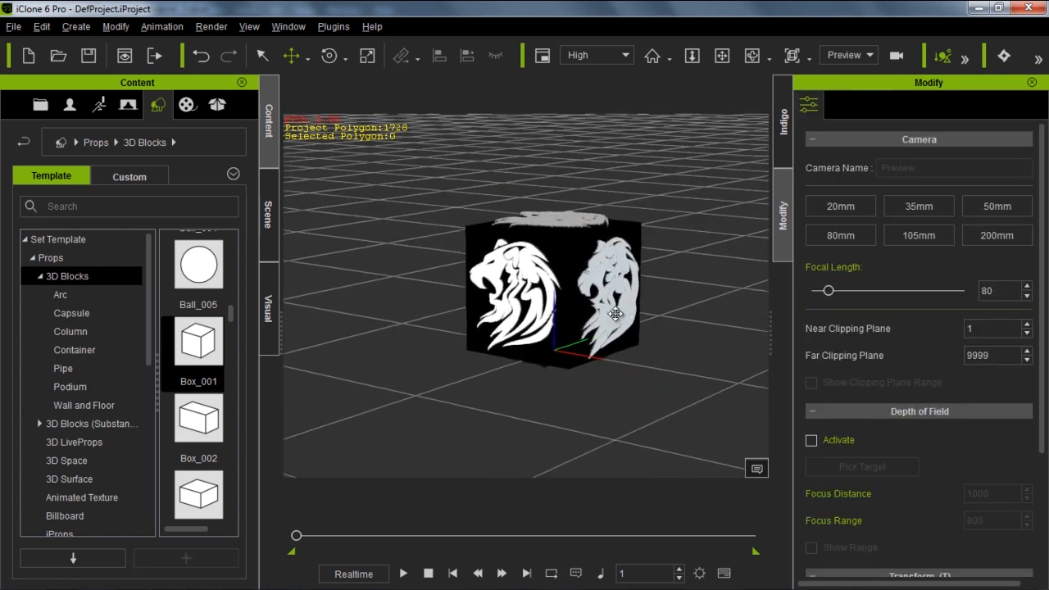
scroll(595, 372, up, 6)
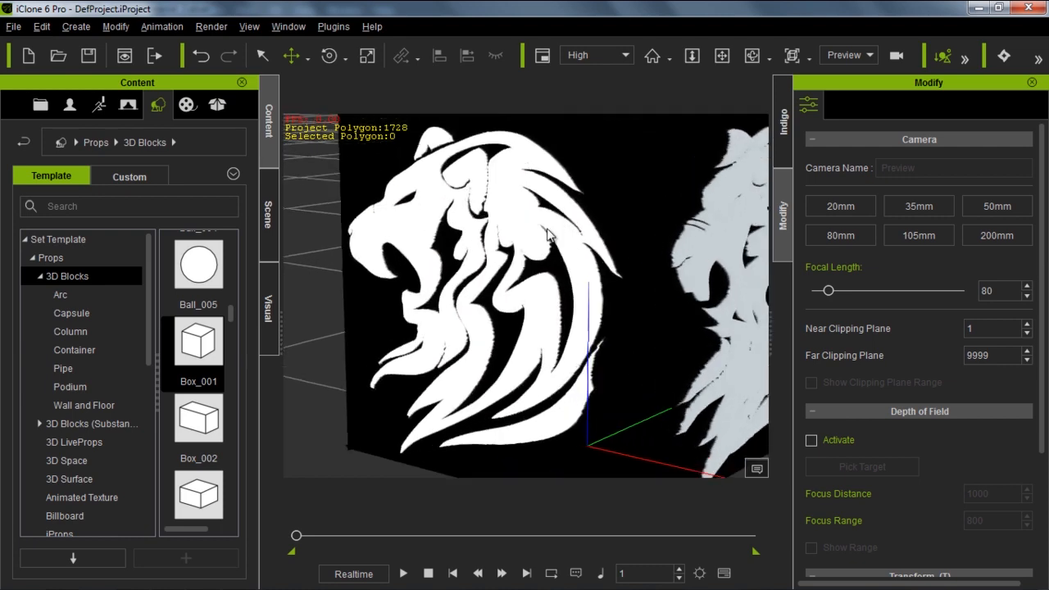
middle_drag(547, 230, 546, 250)
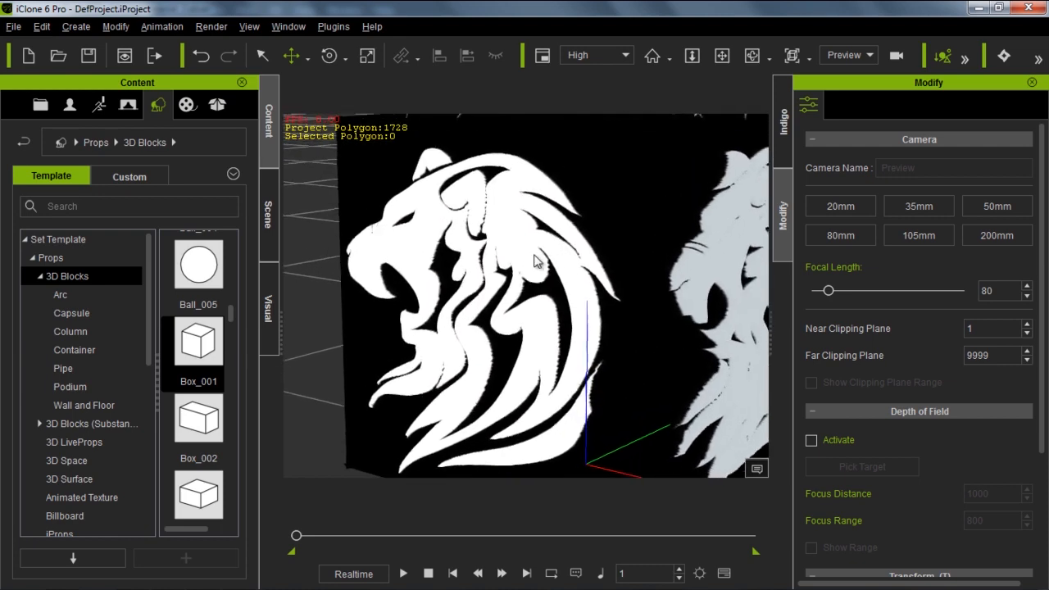
right_drag(546, 250, 676, 263)
middle_drag(676, 262, 613, 269)
right_drag(586, 281, 580, 250)
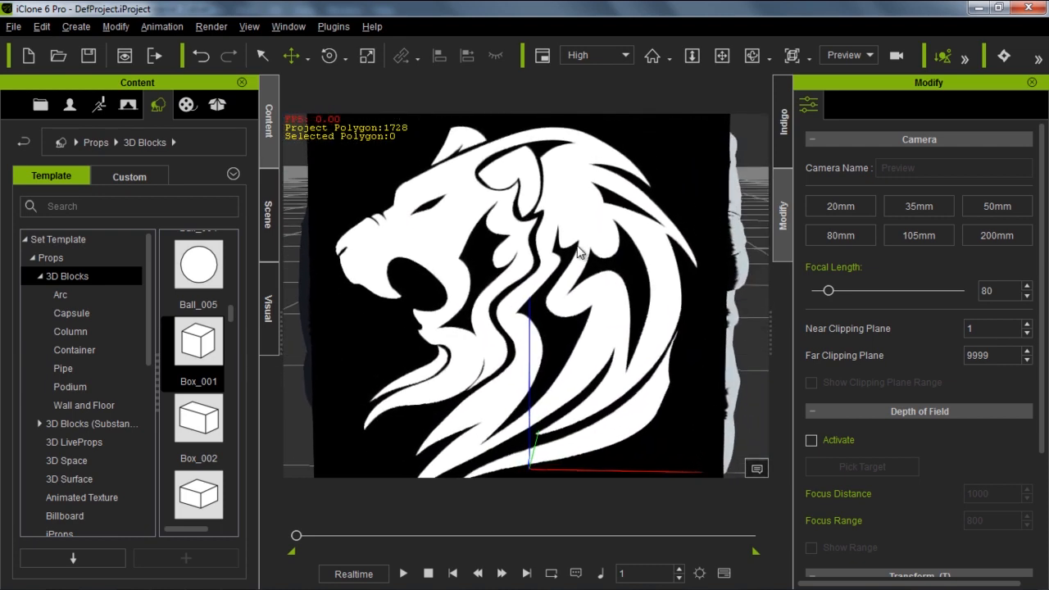
scroll(561, 264, down, 2)
middle_drag(547, 277, 563, 274)
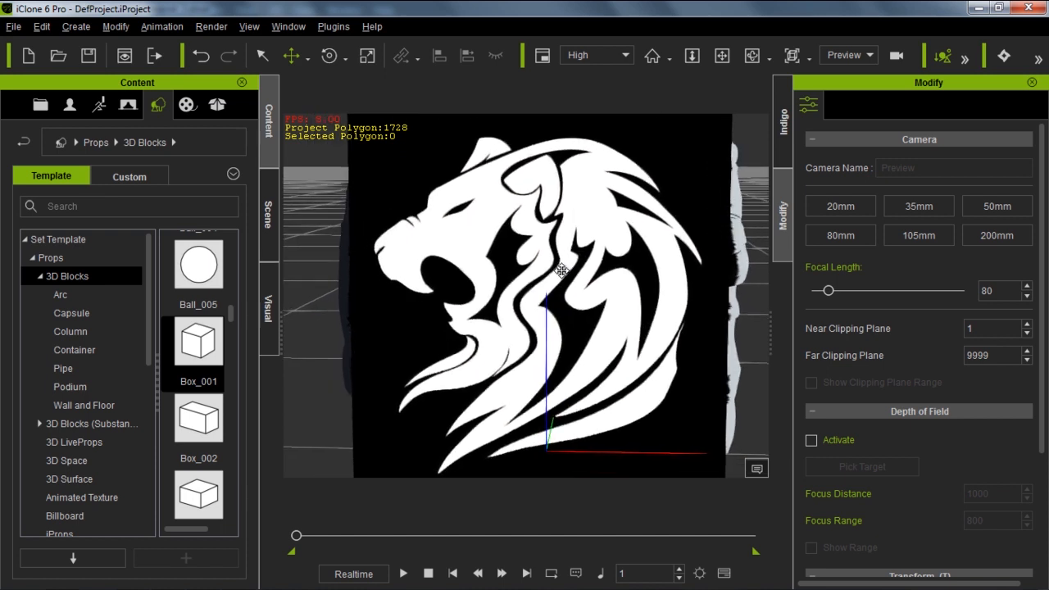
- Load Bitmap2Material2_Normal_0000 into the Displace_007 cube's Bump channel, importing it as a normal map
click(641, 260)
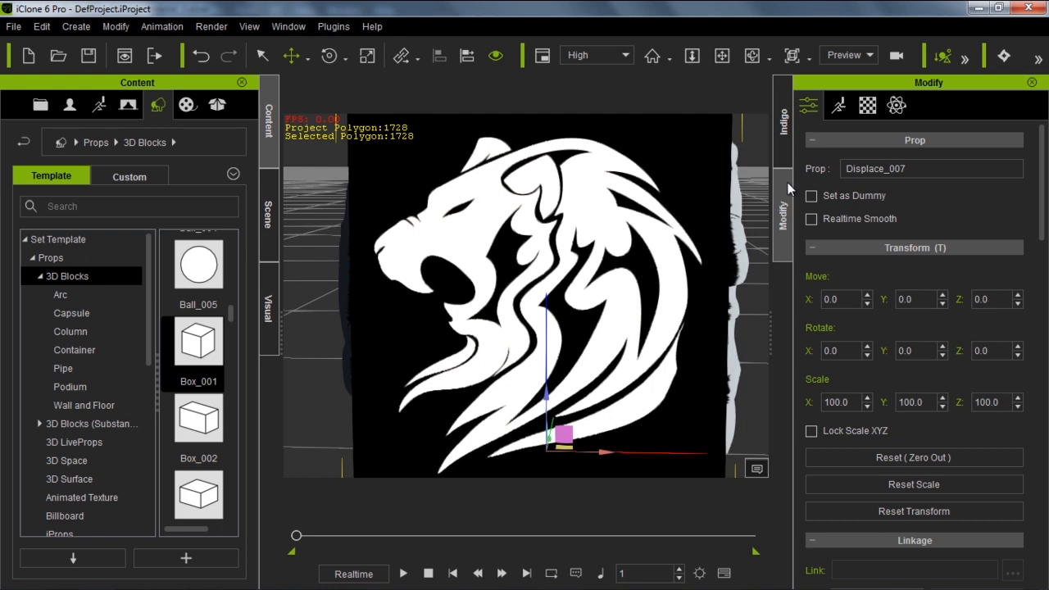
click(866, 106)
drag(1043, 392, 1046, 187)
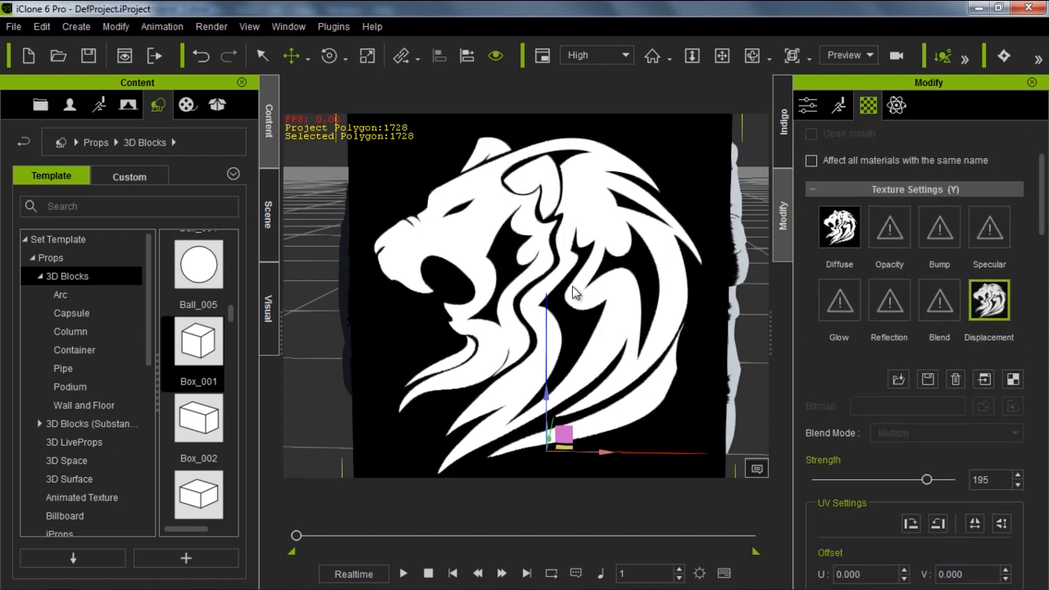
alt+drag(585, 286, 631, 318)
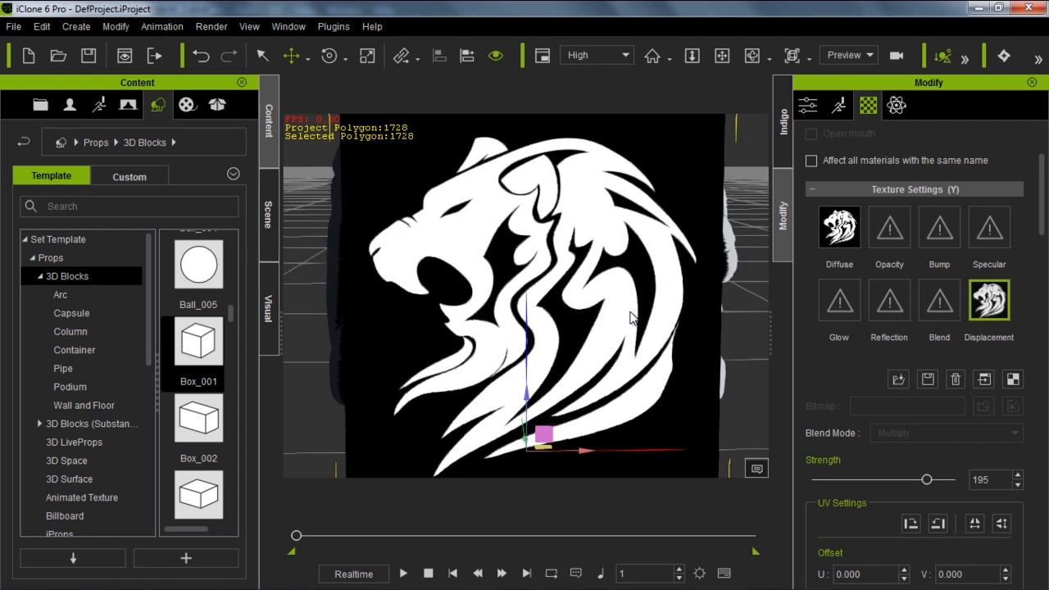
double_click(940, 229)
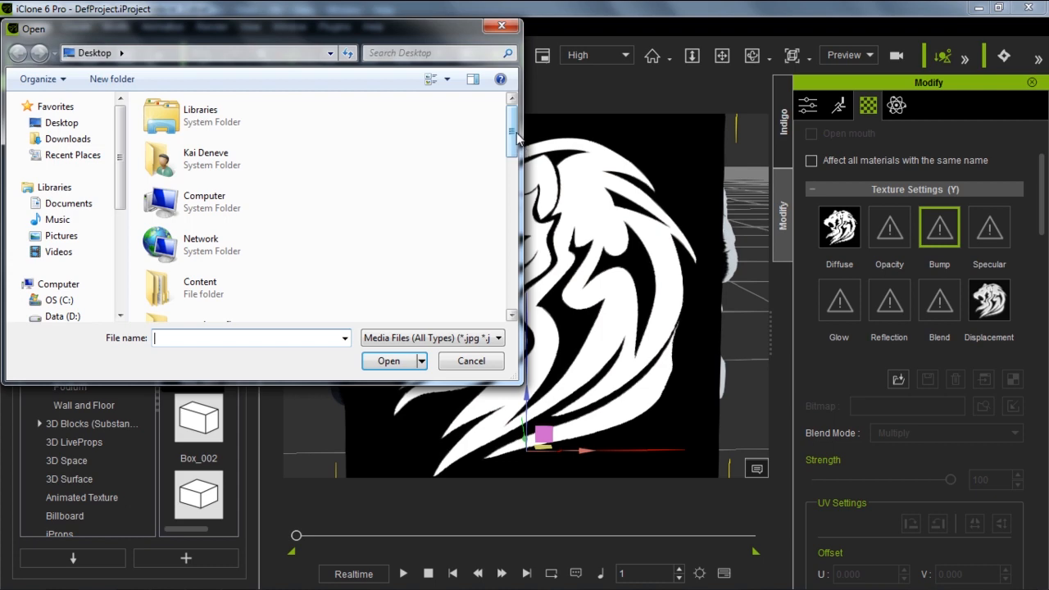
scroll(344, 123, down, 8)
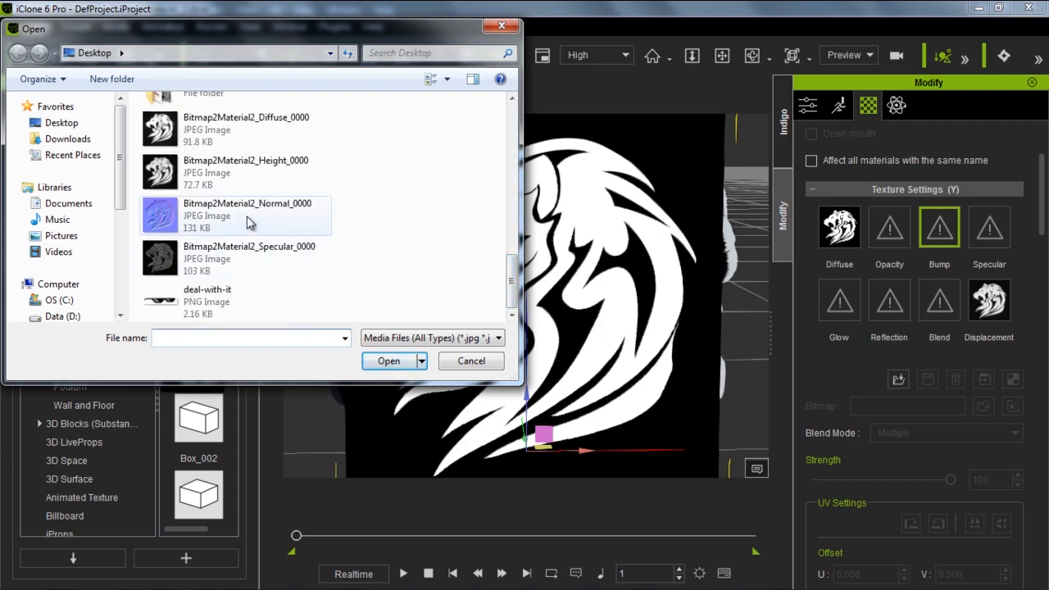
double_click(247, 217)
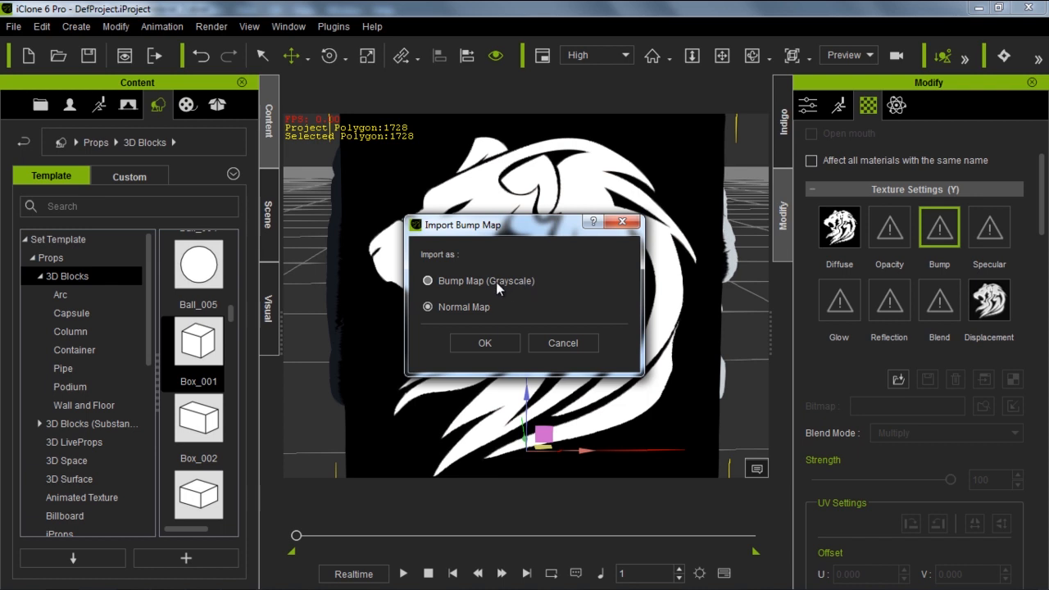
click(491, 342)
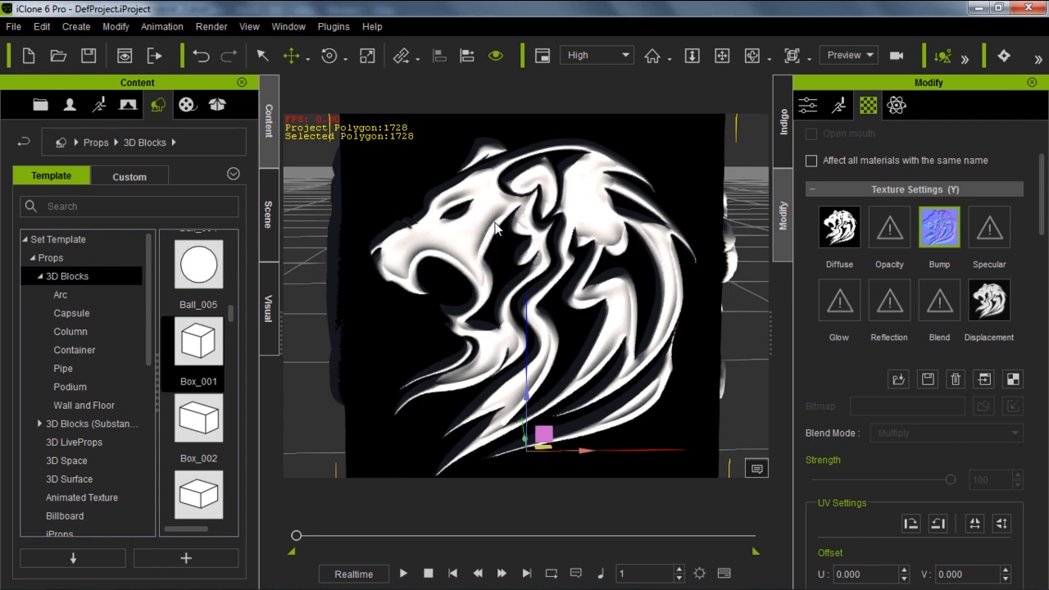
- Inspect the normal-mapped lion and set the Displace_007 cube's displacement strength to 202
scroll(542, 321, up, 3)
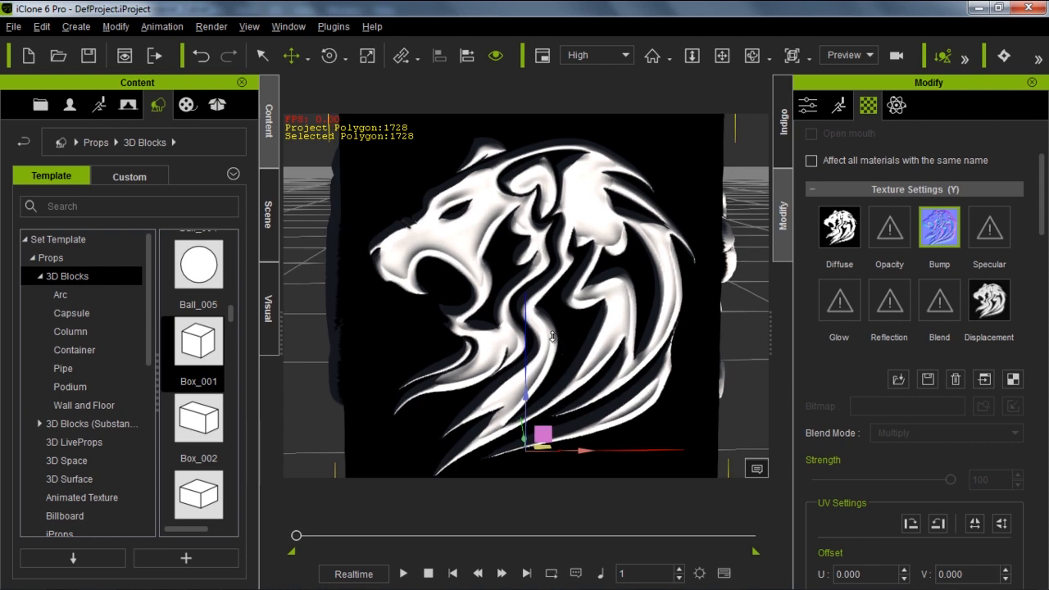
scroll(541, 321, down, 2)
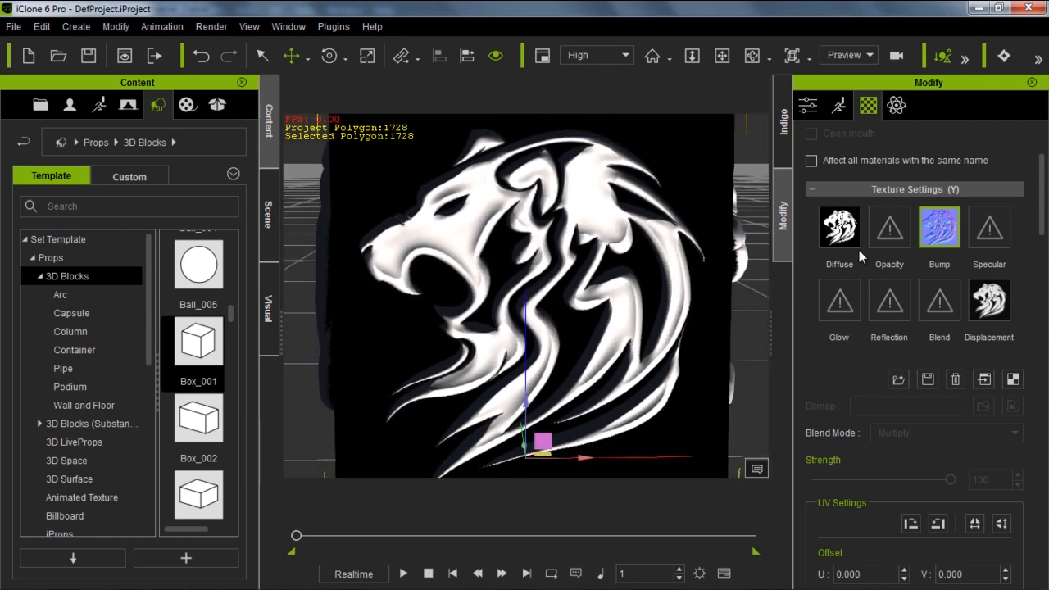
click(989, 301)
mouse_move(930, 478)
mouse_down()
mouse_move(907, 483)
mouse_move(933, 482)
mouse_up()
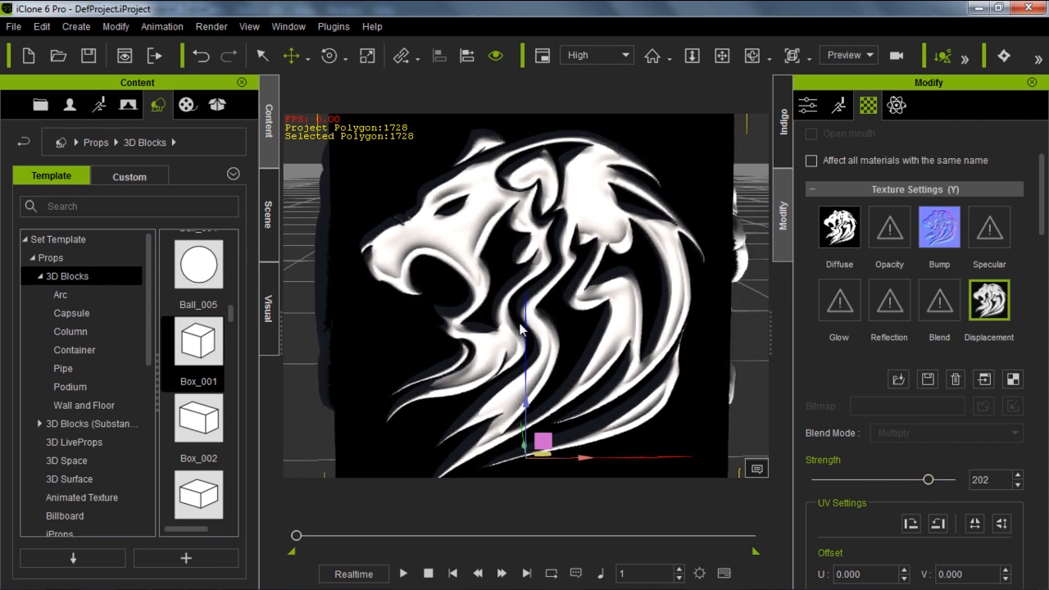
mouse_move(459, 313)
right_down()
mouse_move(664, 302)
mouse_move(463, 318)
right_up()
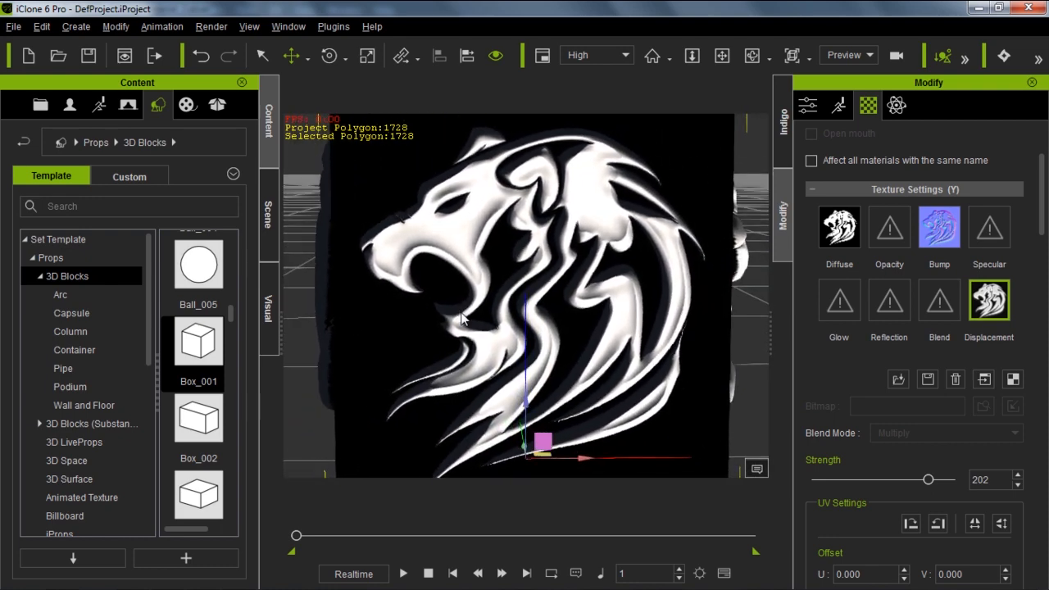
- Load Blend_03 into the Displace_007 cube's Blend channel and set its blend mode to Addition
double_click(990, 228)
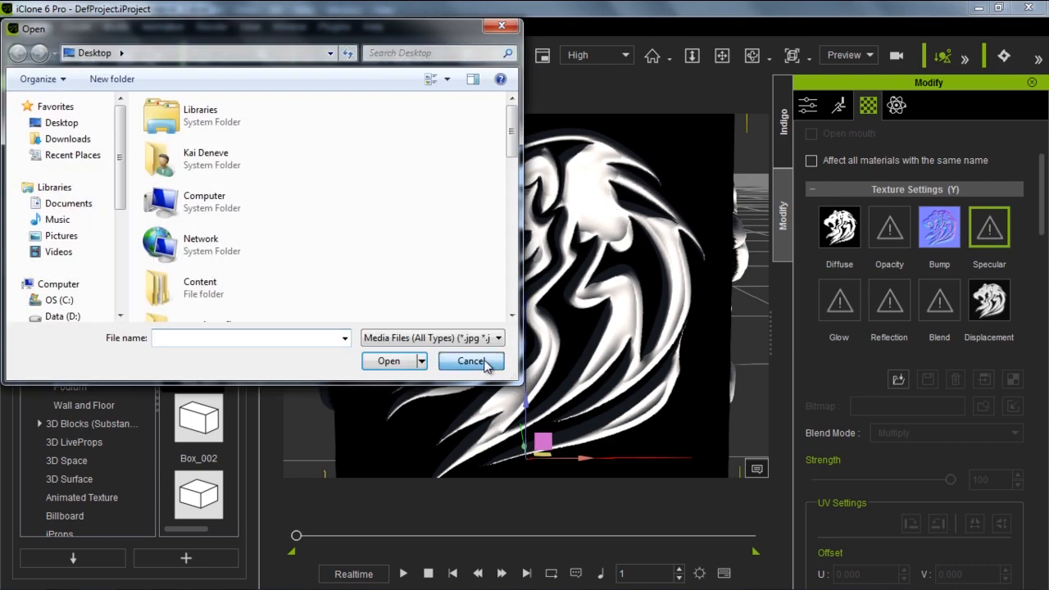
click(482, 362)
double_click(939, 301)
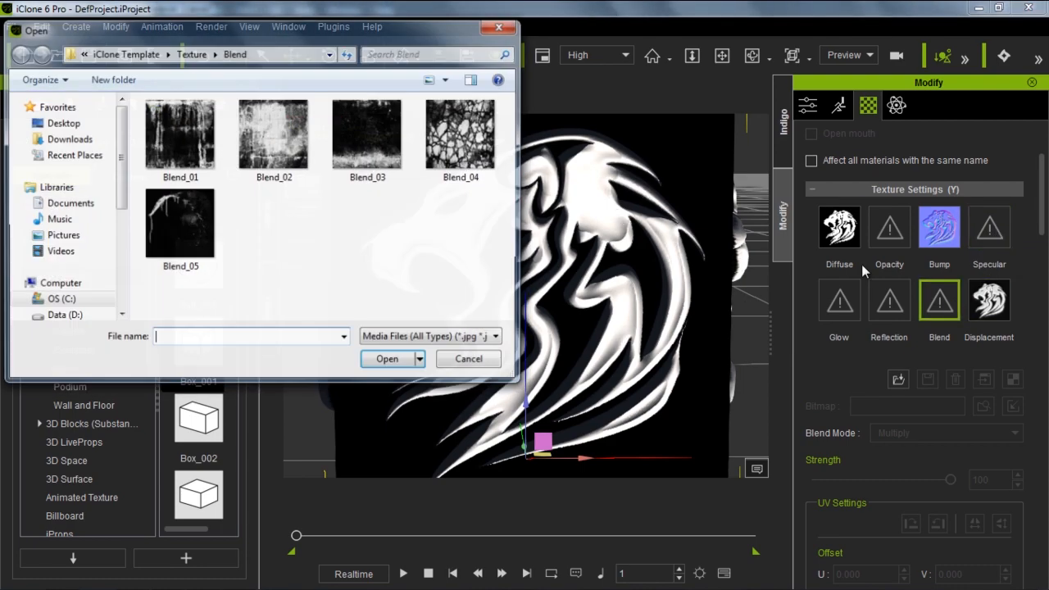
double_click(361, 137)
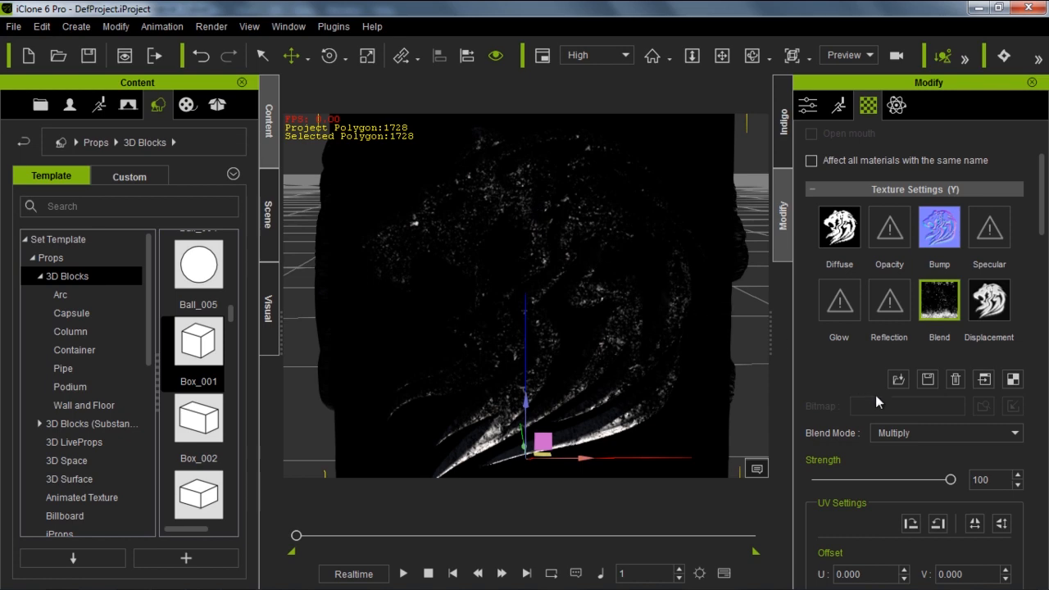
click(910, 432)
click(911, 457)
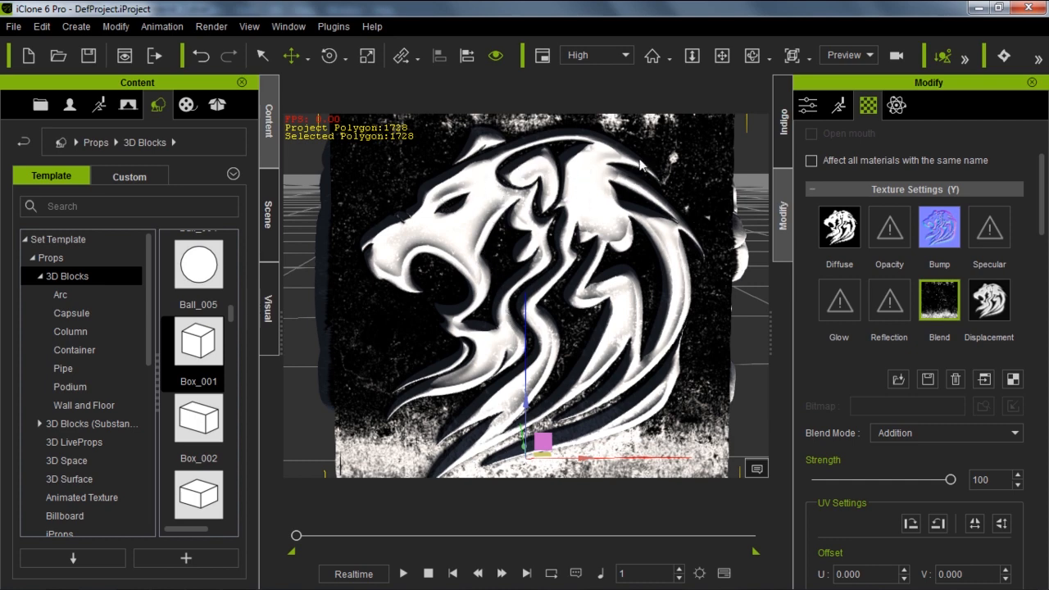
- Try the Overlay blend mode, switch the blend texture back to Addition, and set its strength to 91
click(906, 437)
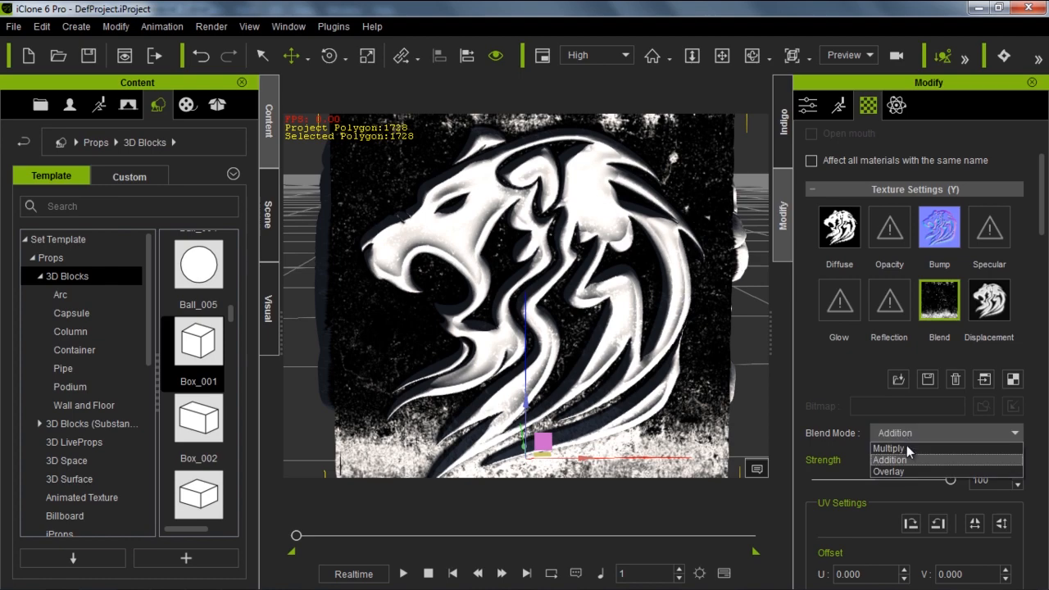
click(901, 467)
right_drag(477, 293, 451, 260)
click(889, 433)
click(901, 460)
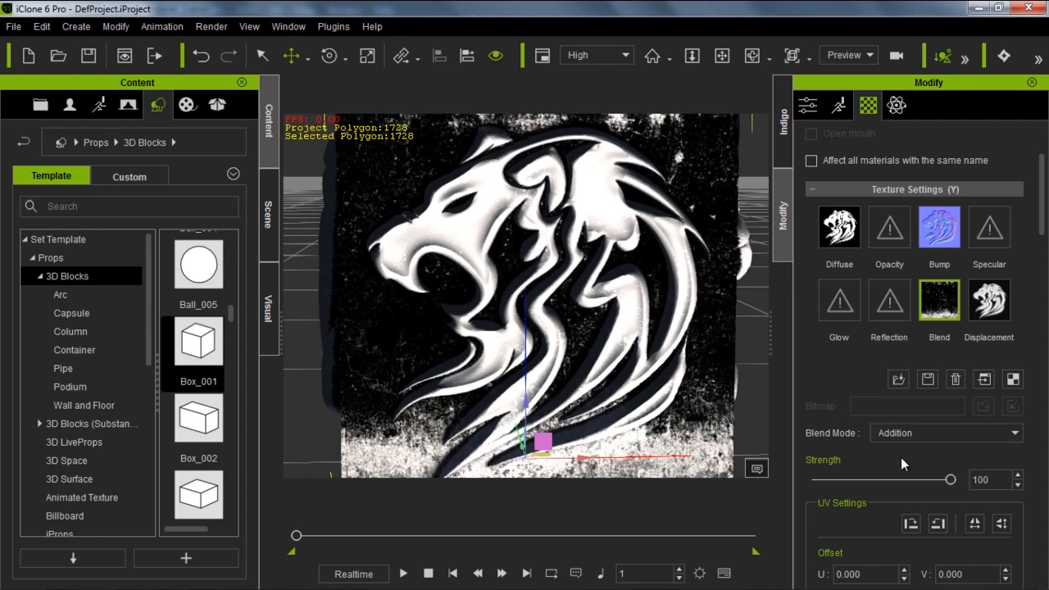
drag(951, 480, 941, 500)
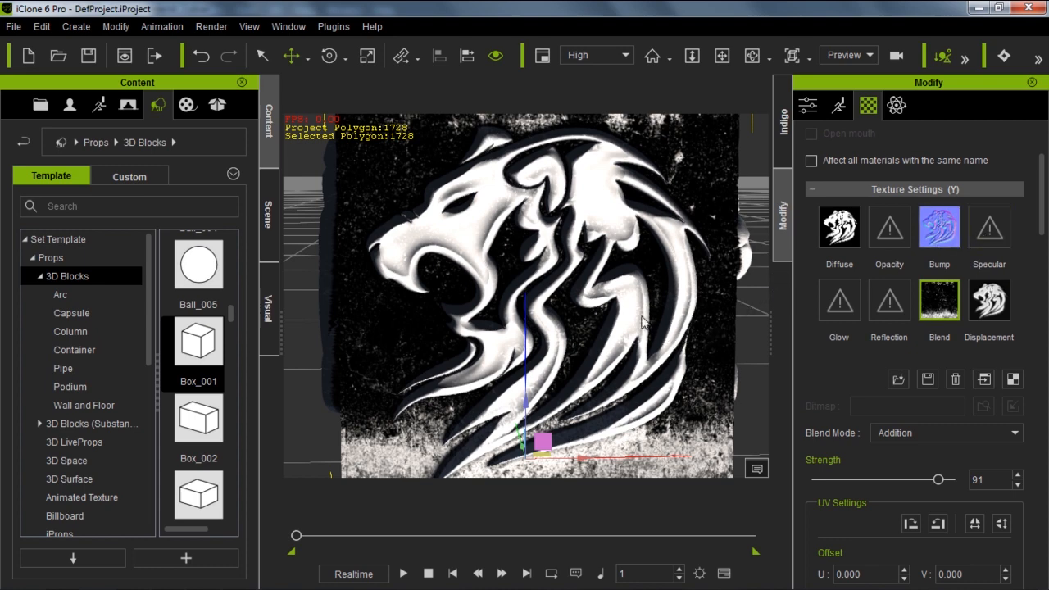
- Rotate the Key directional light to illuminate the lion relief from a different angle
key(ctrl+f)
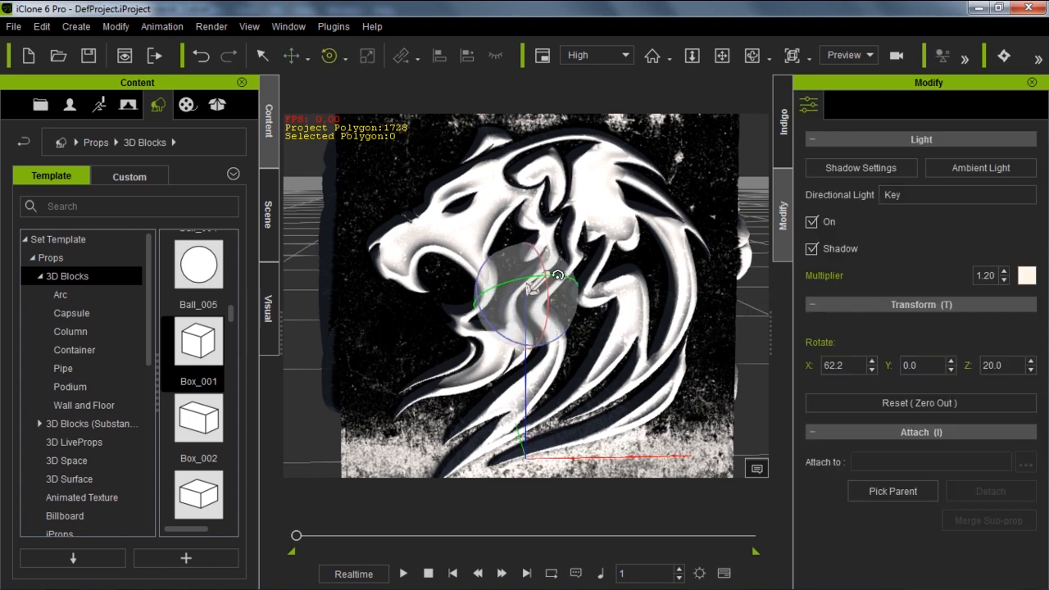
drag(563, 280, 598, 282)
- Load Bitmap2Material2_Specular_0000 into the Displace_007 cube's Specular channel, and set the material's specular to 115 and glossiness to 4
click(471, 239)
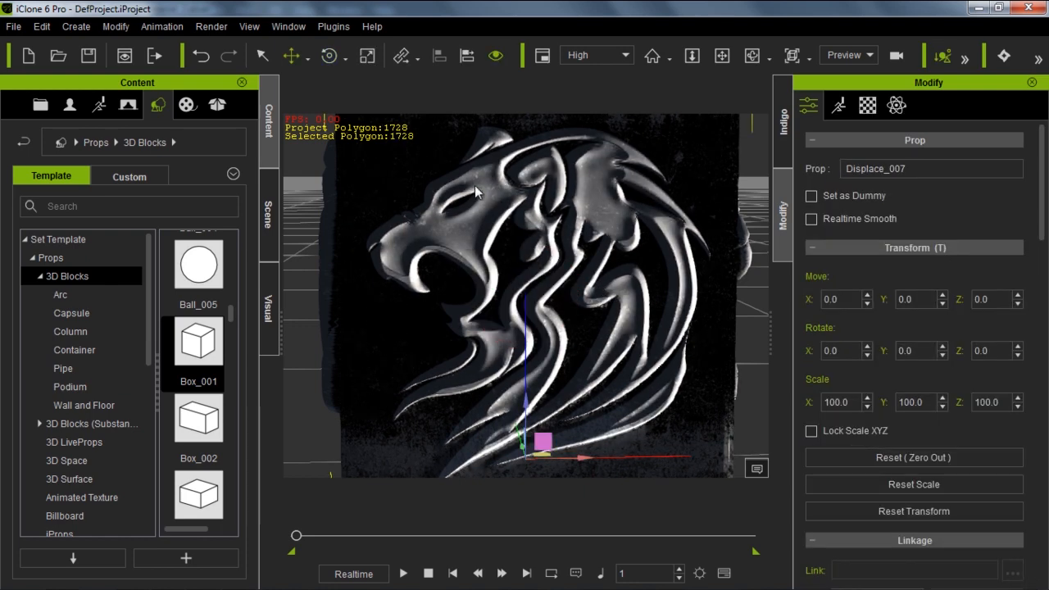
click(874, 112)
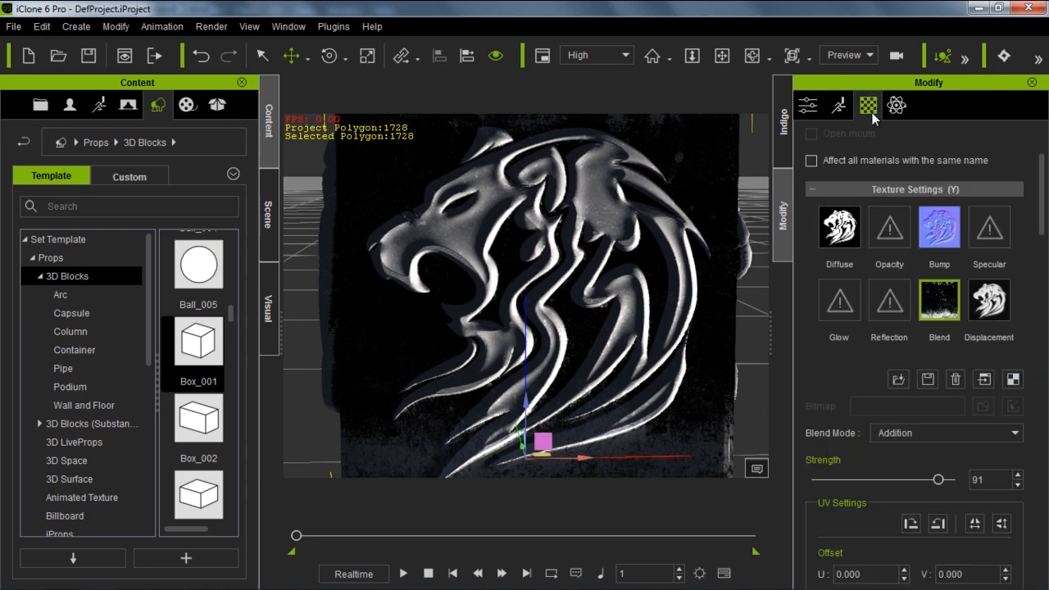
double_click(988, 231)
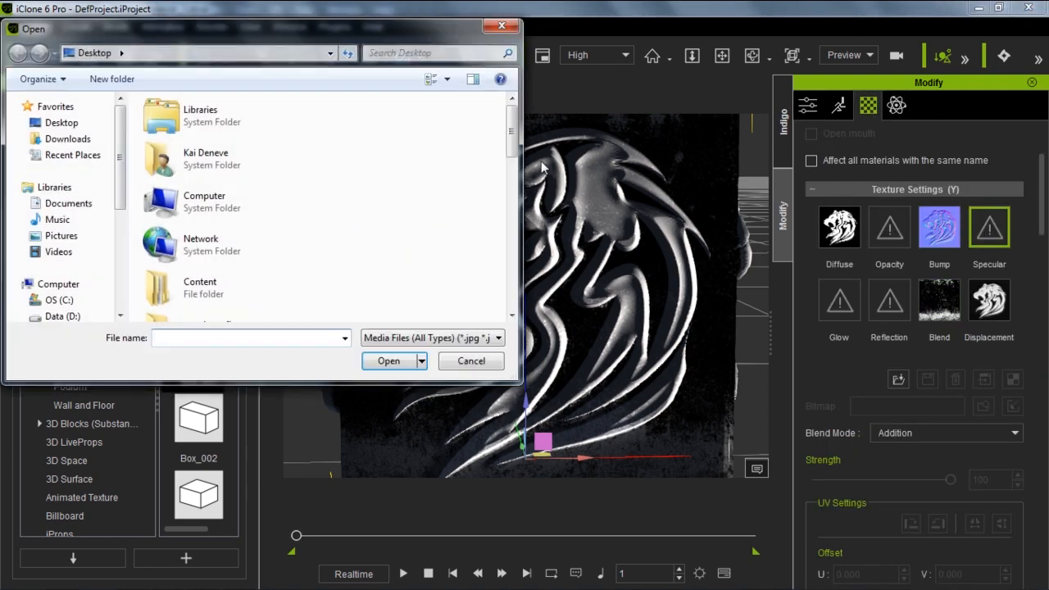
scroll(488, 246, down, 5)
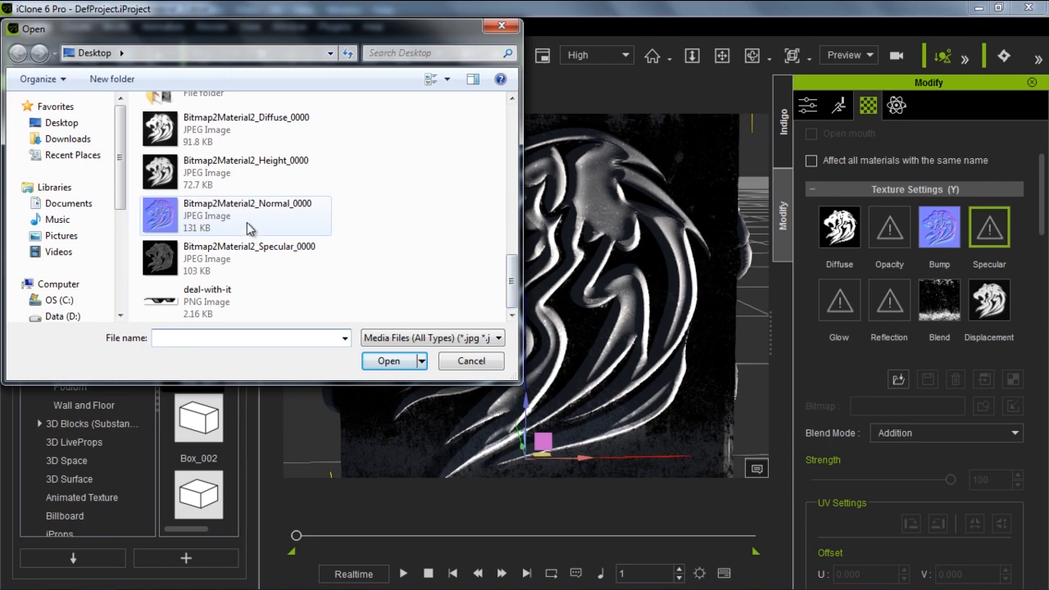
double_click(244, 252)
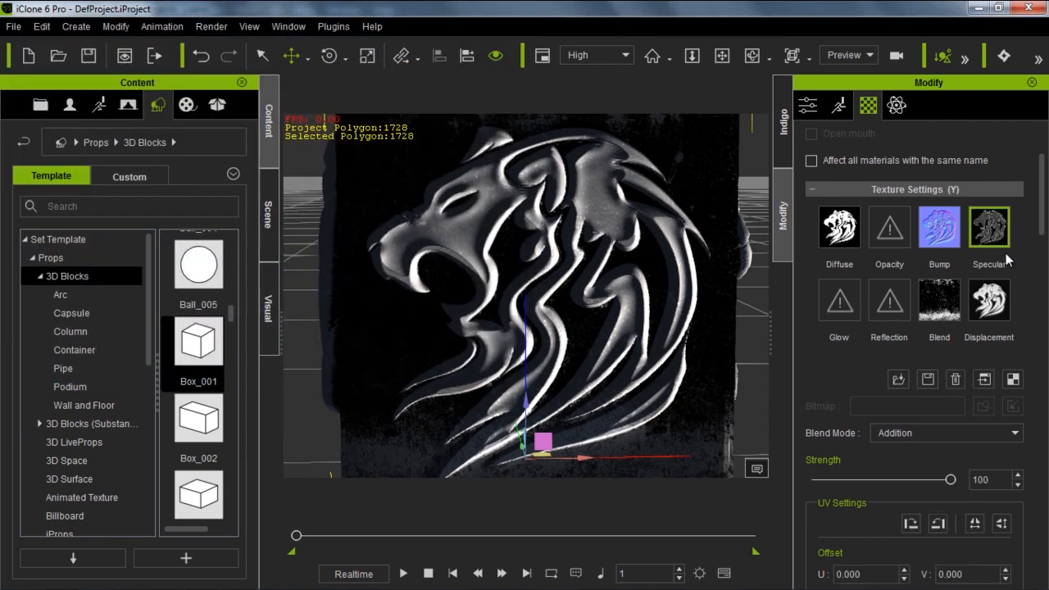
drag(1037, 208, 1037, 316)
mouse_move(813, 390)
mouse_down()
mouse_move(839, 393)
mouse_move(826, 397)
mouse_move(822, 434)
mouse_up()
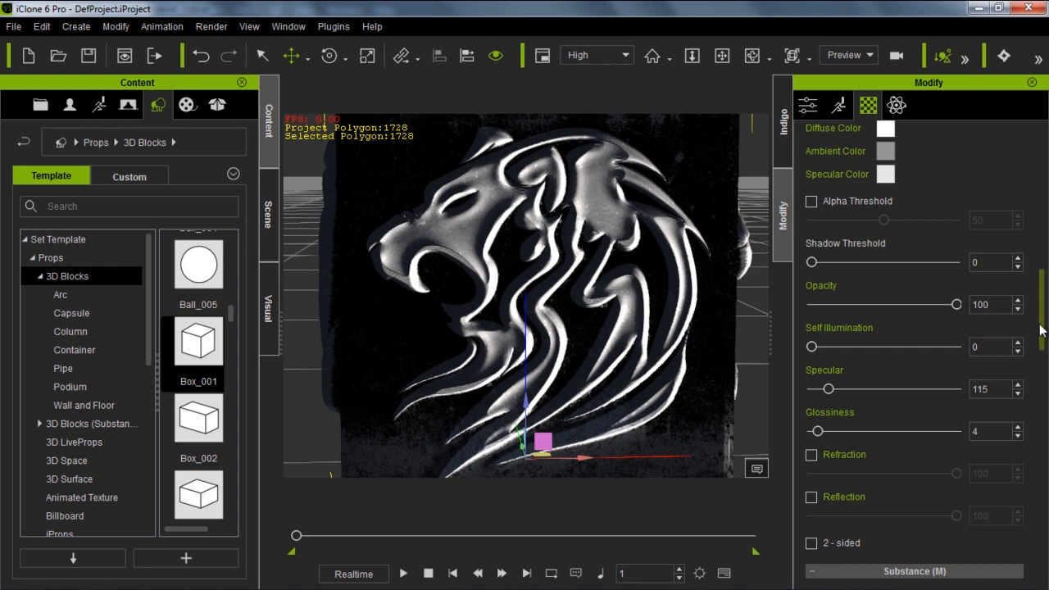
- Set the cube's tessellation multiplier to 2.4 and its tessellation level to 10
drag(1041, 330, 1046, 423)
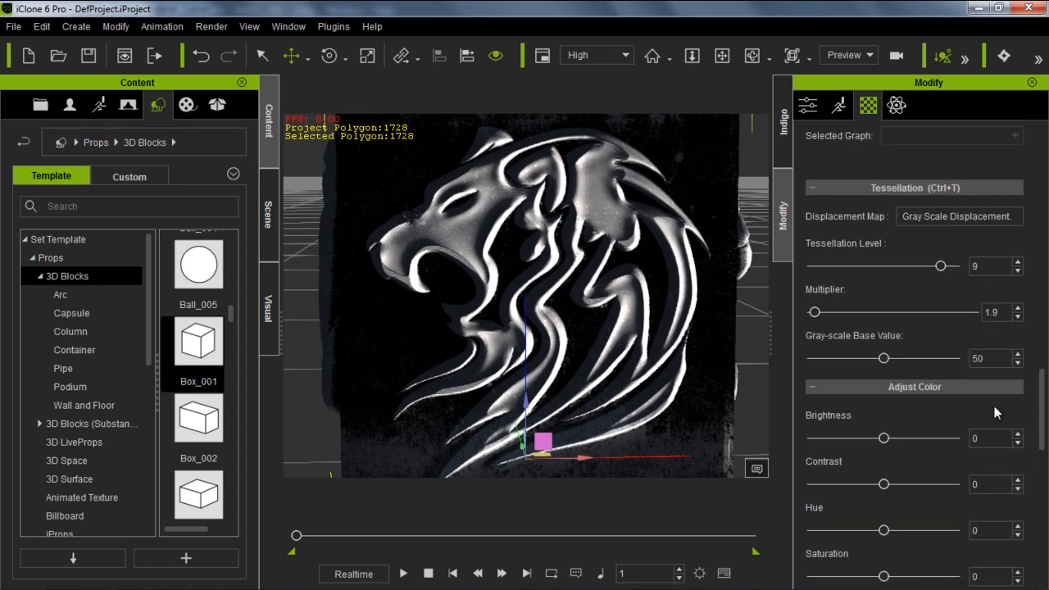
right_drag(482, 299, 606, 308)
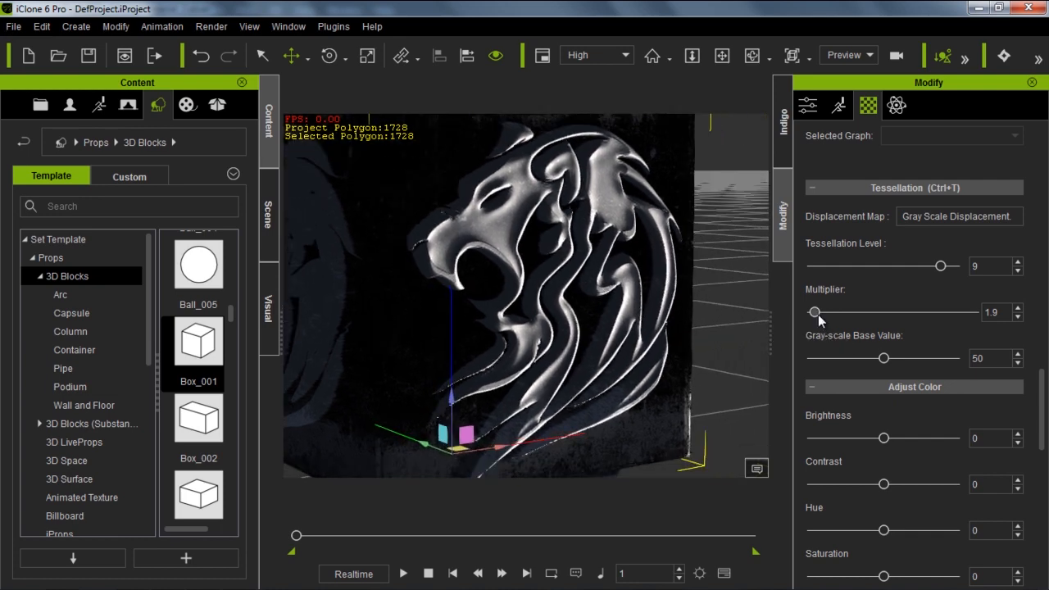
drag(817, 314, 819, 313)
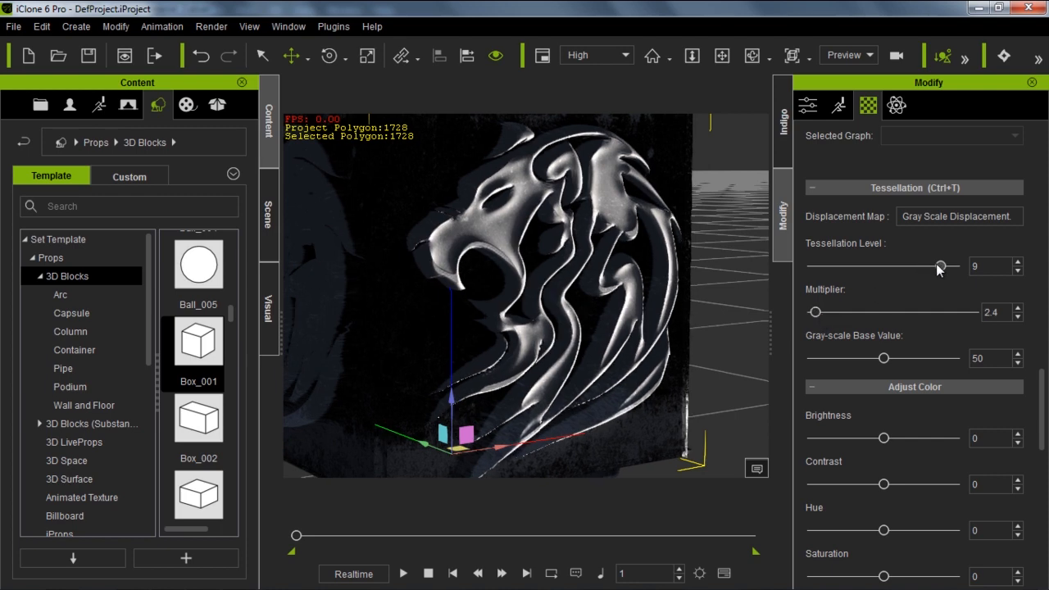
drag(928, 265, 964, 265)
right_drag(631, 319, 565, 311)
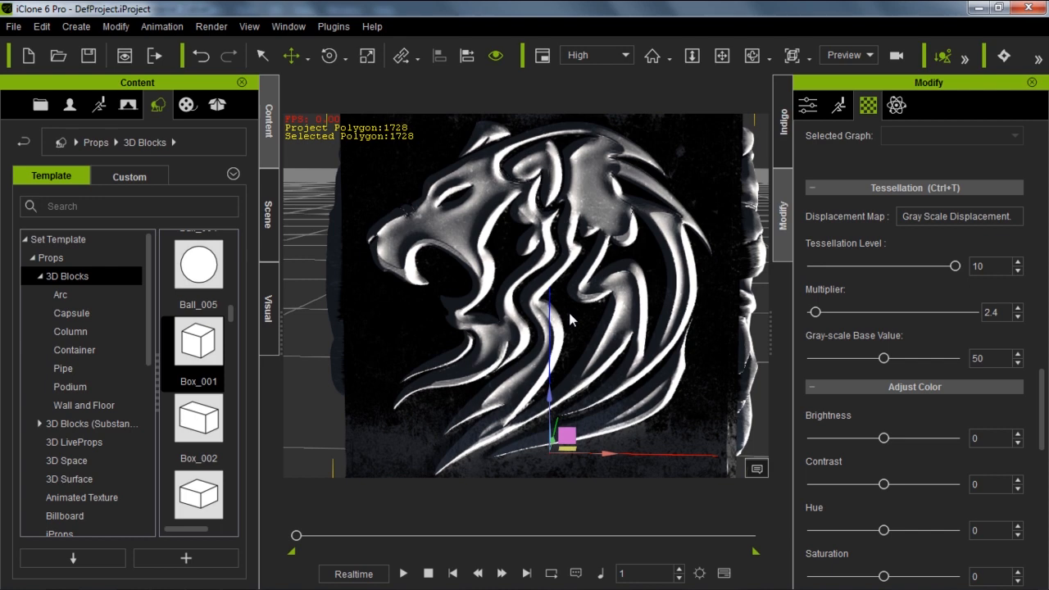
- Enable Tessellation Shadow in the real-time render options of the program preferences
key(F12)
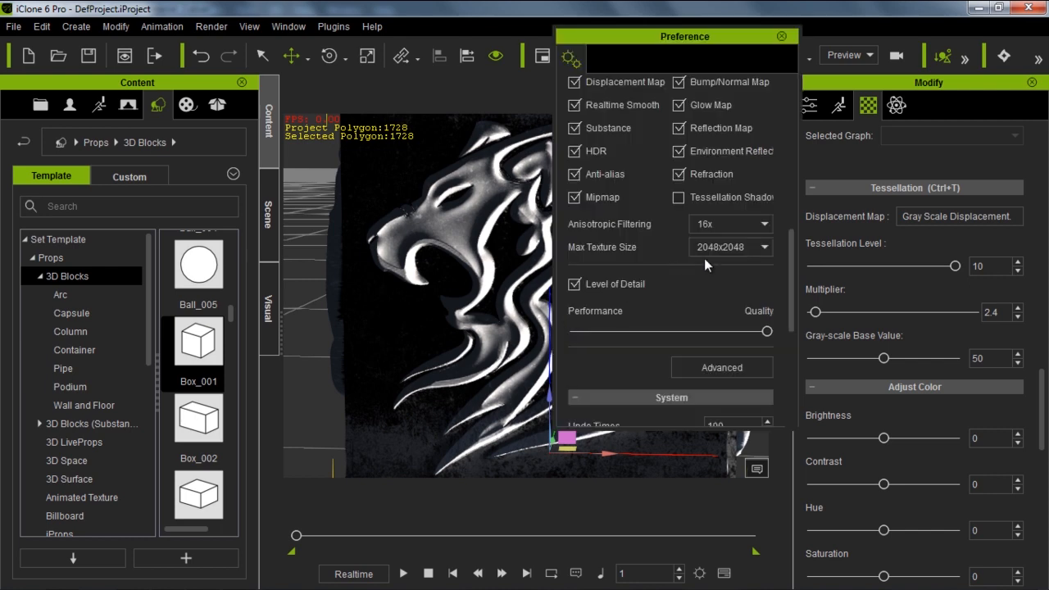
drag(791, 262, 796, 241)
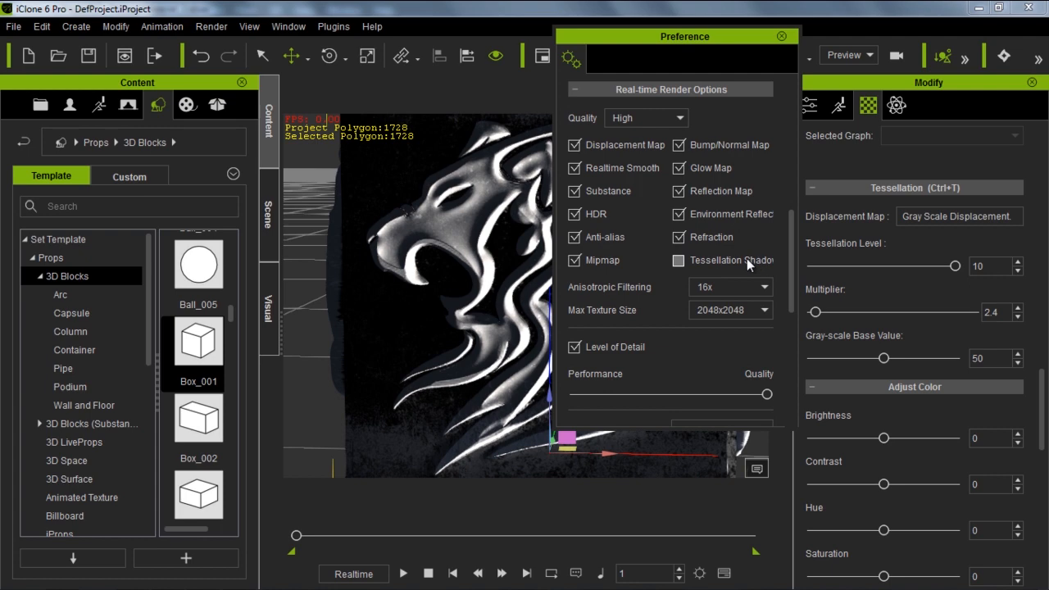
drag(801, 254, 824, 259)
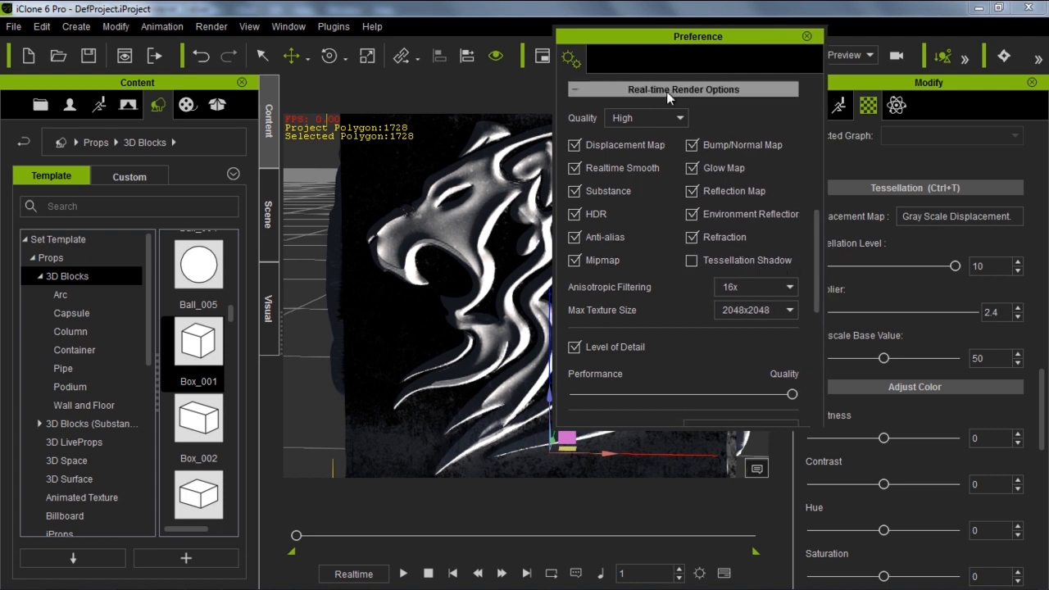
drag(674, 37, 775, 49)
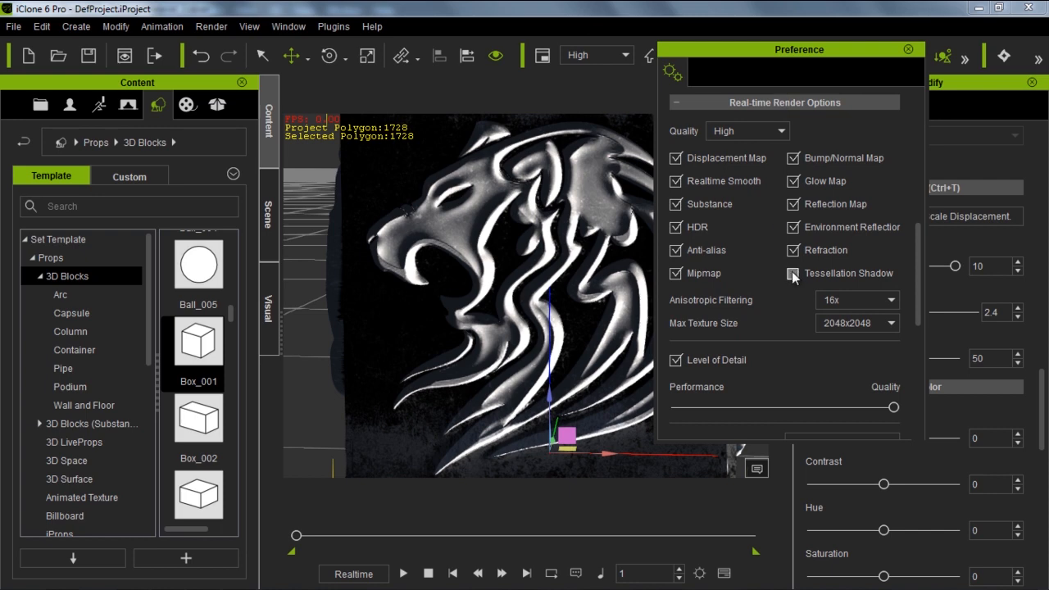
click(792, 273)
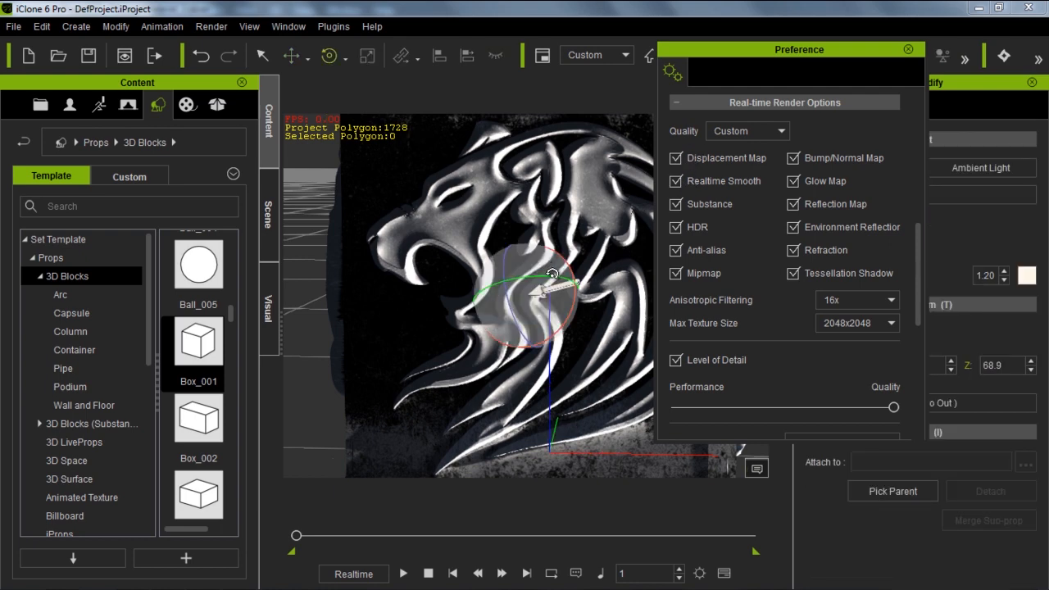
- Rotate the Key directional light across the lion relief, reselect the cube, and close the preferences
mouse_move(542, 275)
mouse_down()
mouse_move(437, 293)
mouse_move(449, 301)
mouse_move(558, 284)
mouse_move(531, 295)
mouse_move(551, 275)
mouse_move(477, 295)
mouse_move(542, 289)
mouse_up()
click(518, 290)
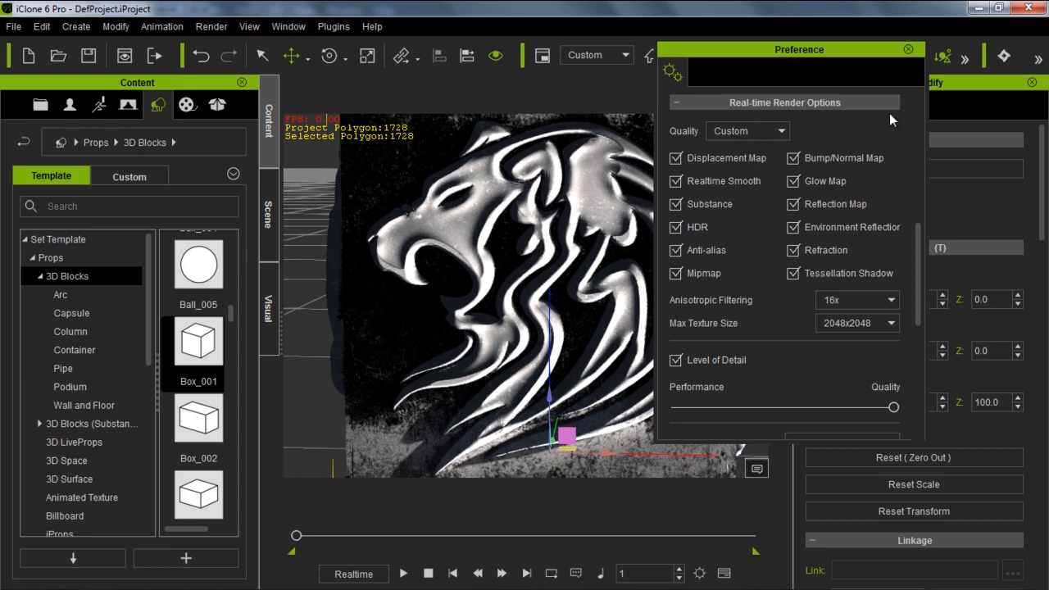
click(908, 50)
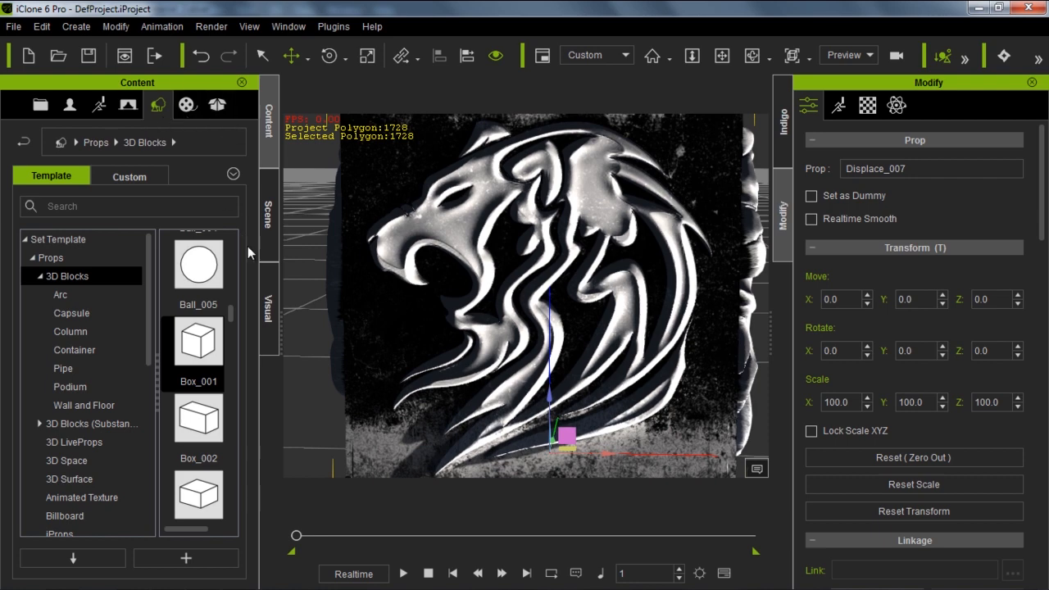
- Enable the HDR effect with a bloom scale of 2 and a brightness threshold of 82
click(269, 310)
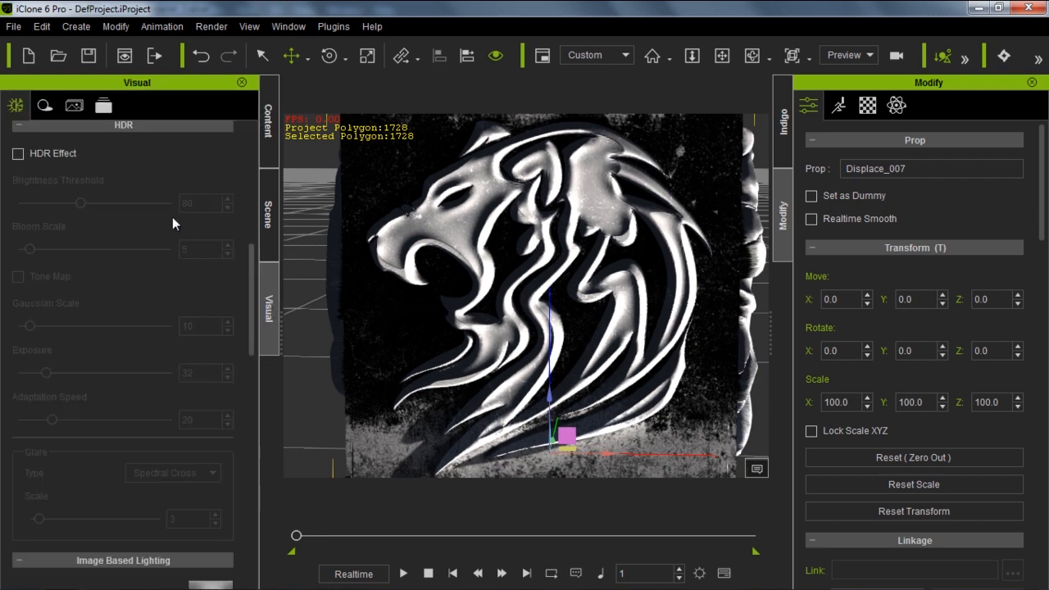
drag(251, 265, 245, 240)
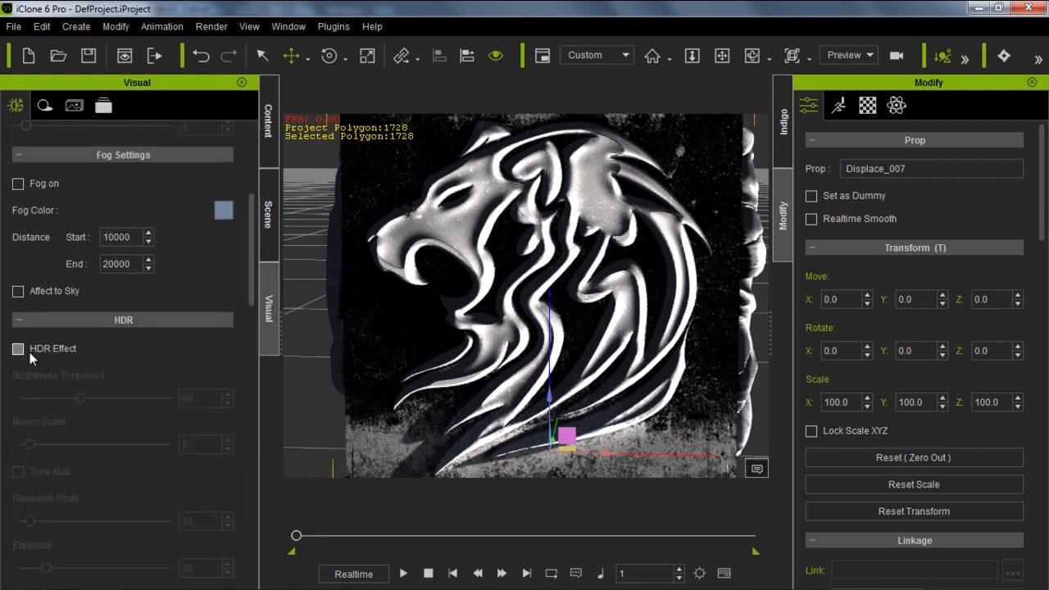
click(18, 350)
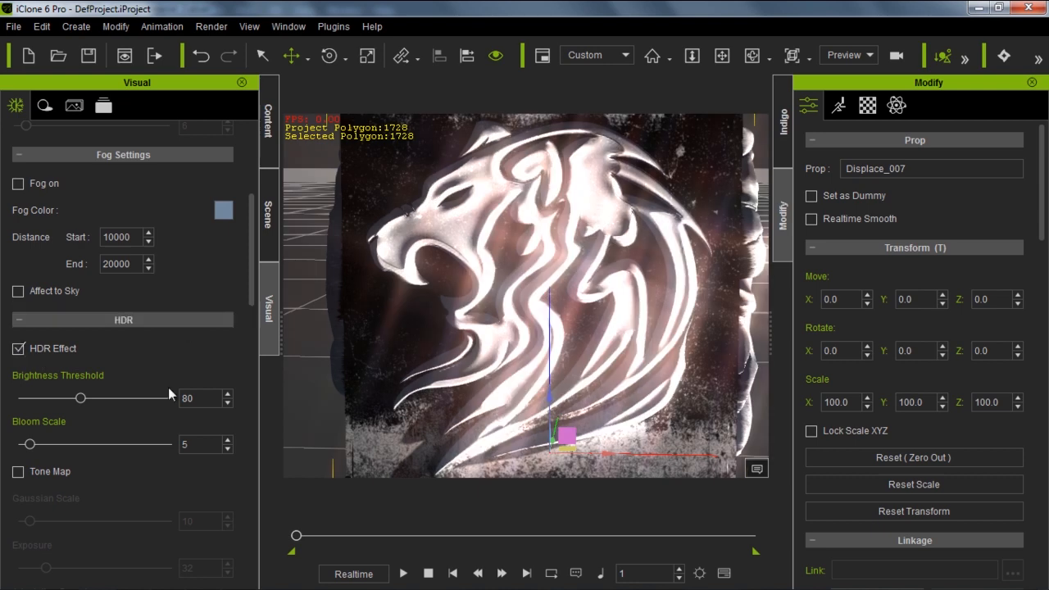
drag(33, 445, 25, 446)
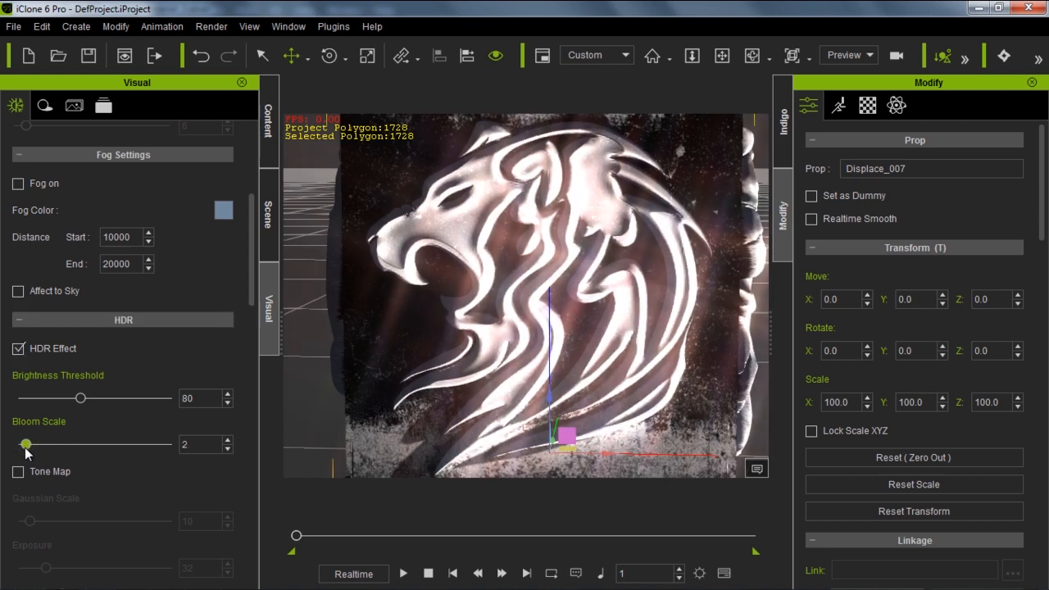
drag(82, 400, 82, 400)
- Change the HDR glare type to Vertical Flare and set its scale to 10
drag(251, 253, 241, 337)
click(211, 344)
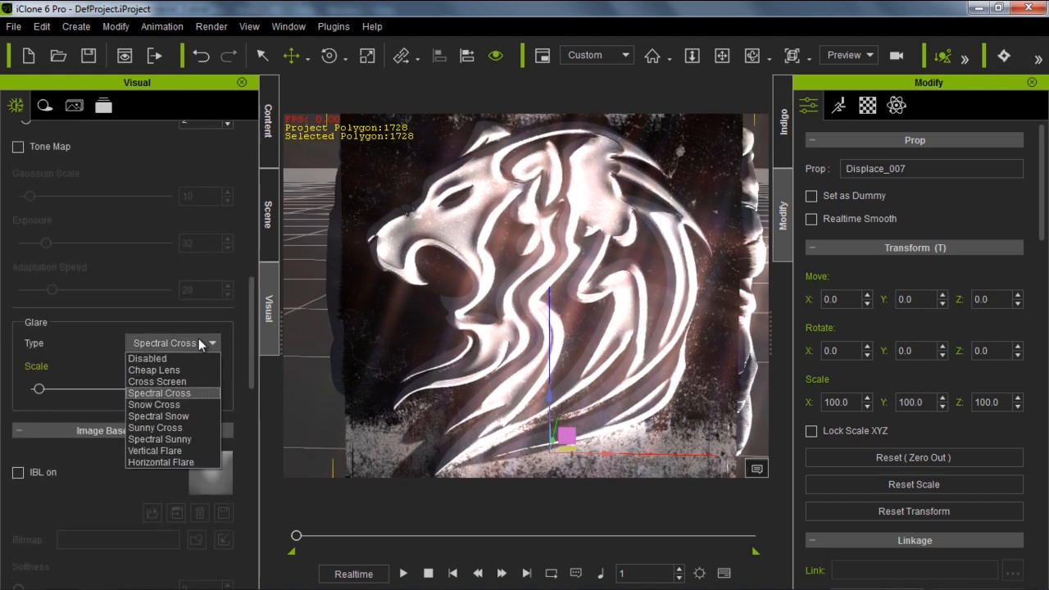
click(164, 450)
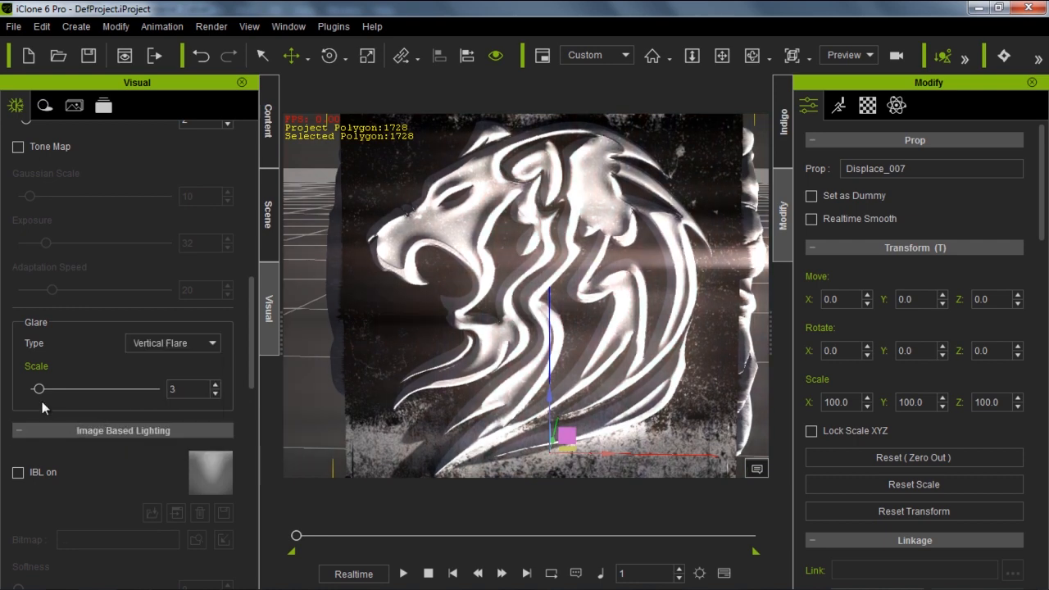
drag(39, 391, 45, 399)
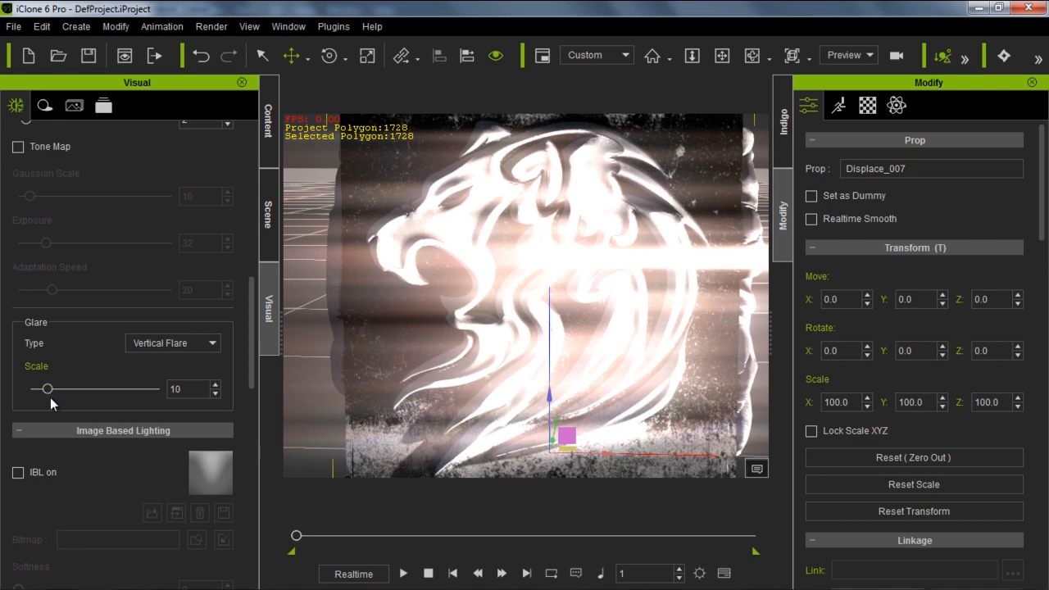
mouse_move(630, 383)
right_down()
mouse_move(585, 368)
mouse_move(623, 376)
right_up()
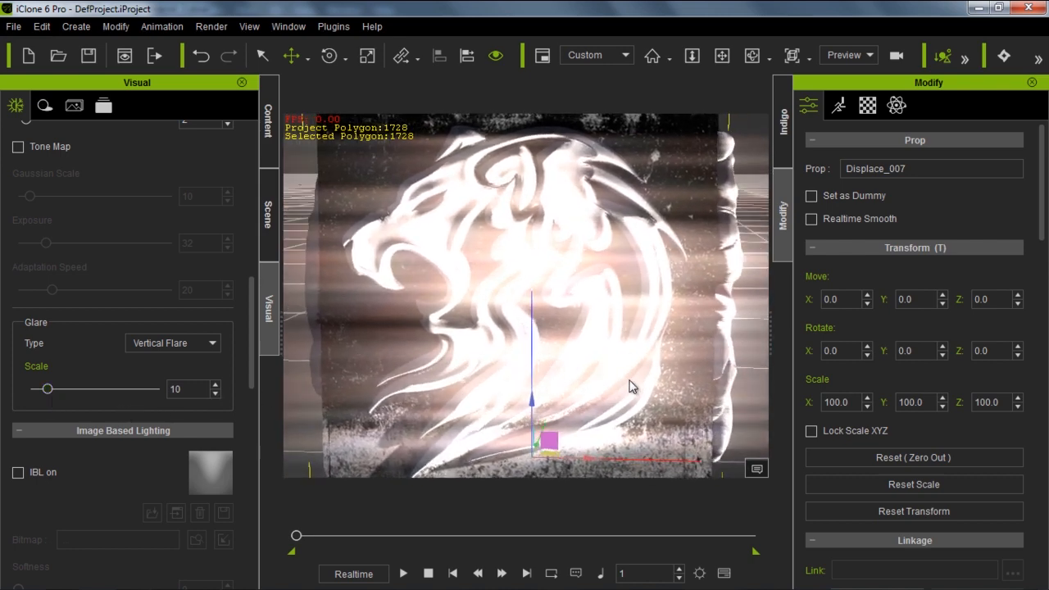
- Rotate the Key directional light to X 98.9, Y 333.5, Z 270.7 and reselect the cube
key(l)
drag(547, 280, 432, 306)
click(432, 307)
- Try an HDR brightness threshold of 163 and rotate the Key light back toward the front of the lion
drag(251, 327, 246, 278)
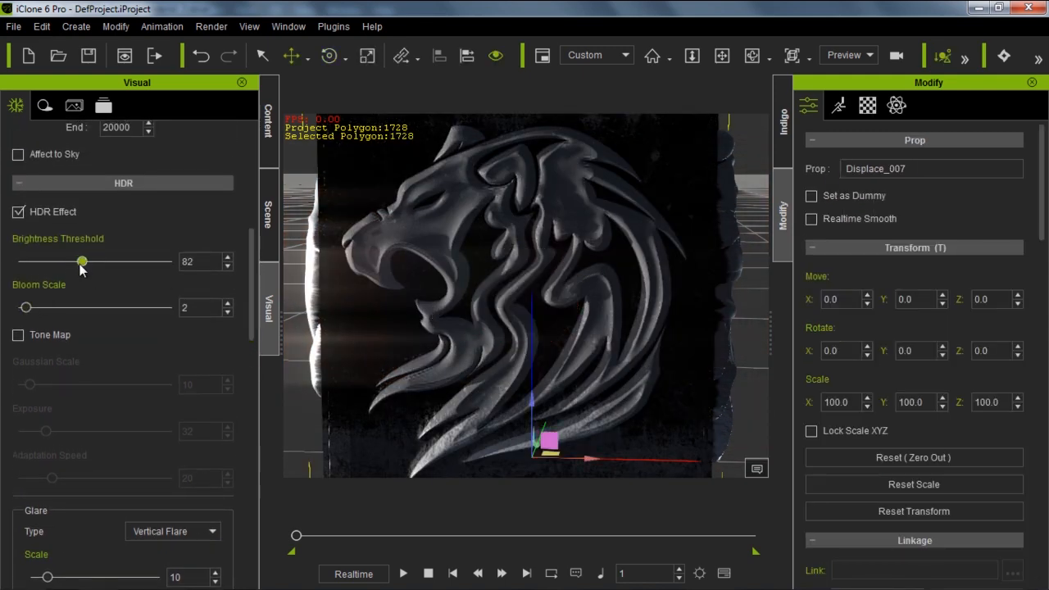
drag(82, 262, 100, 262)
key(l)
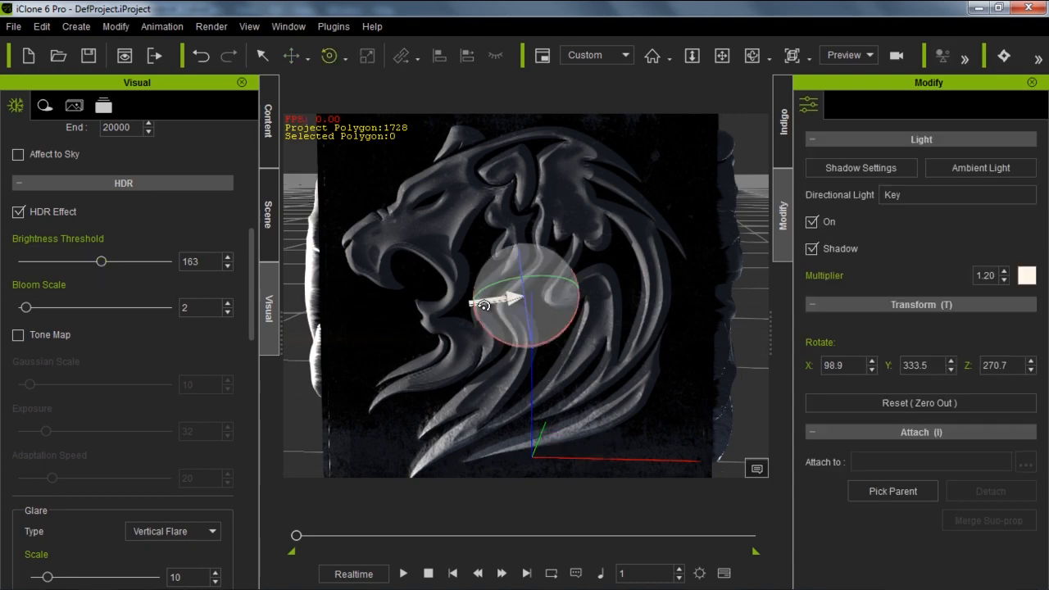
drag(494, 283, 613, 274)
click(435, 273)
- Set the HDR brightness threshold to 116 and rotate the Key light again over the relief
mouse_move(100, 262)
mouse_down()
mouse_move(88, 262)
mouse_move(97, 261)
mouse_up()
click(537, 283)
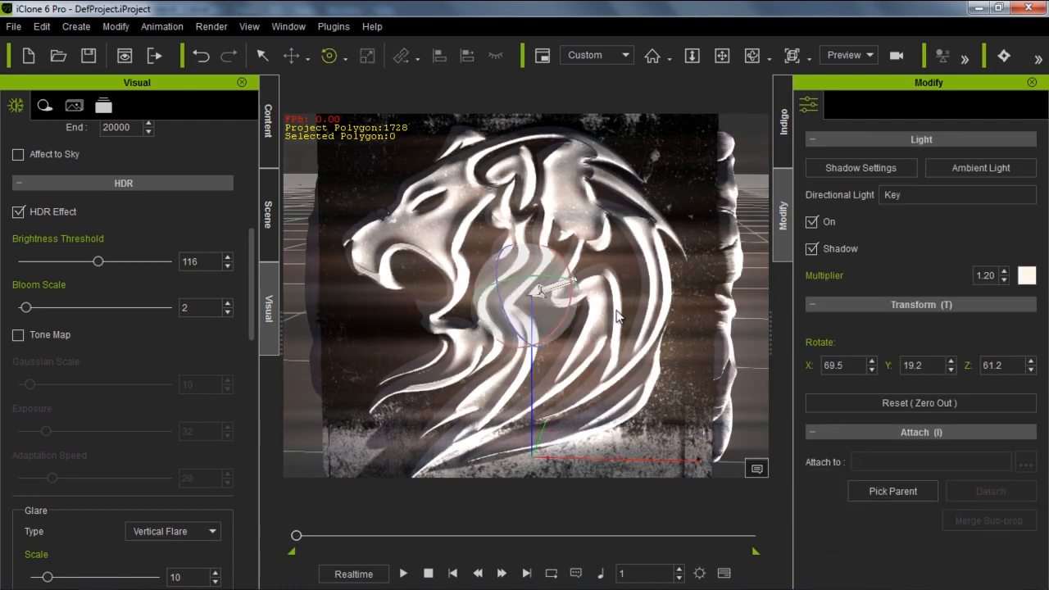
drag(543, 276, 562, 292)
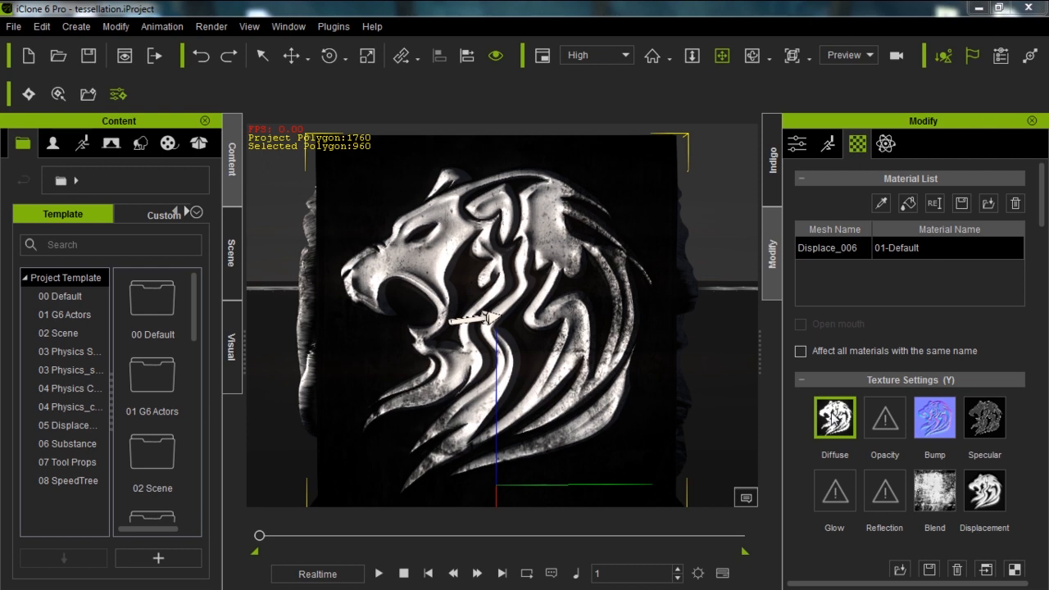
- Try the Ground_027 Substance material on the Displace_006 cube and undo it
click(170, 145)
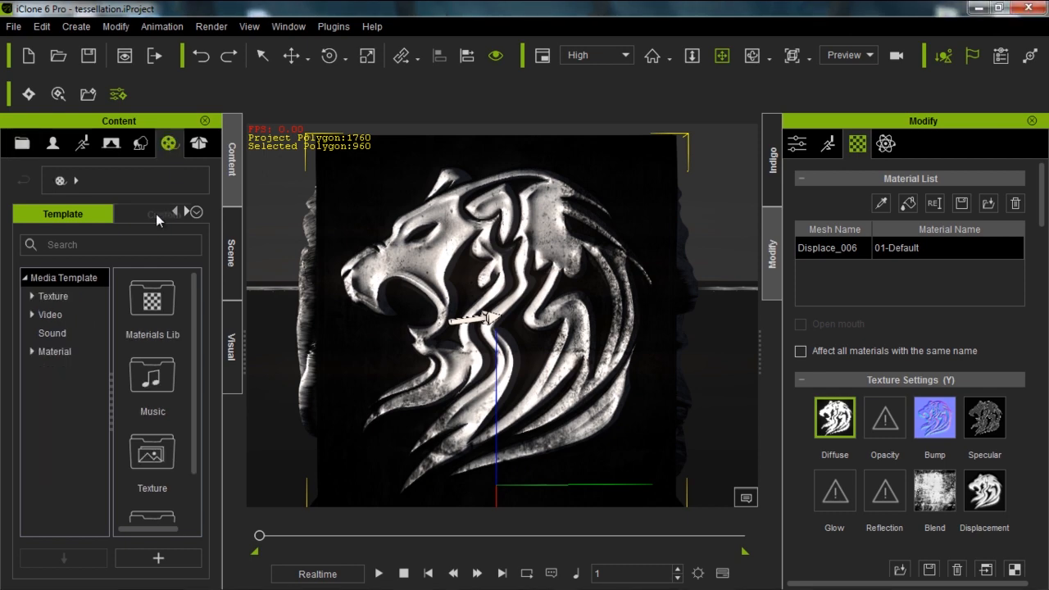
click(49, 352)
click(31, 351)
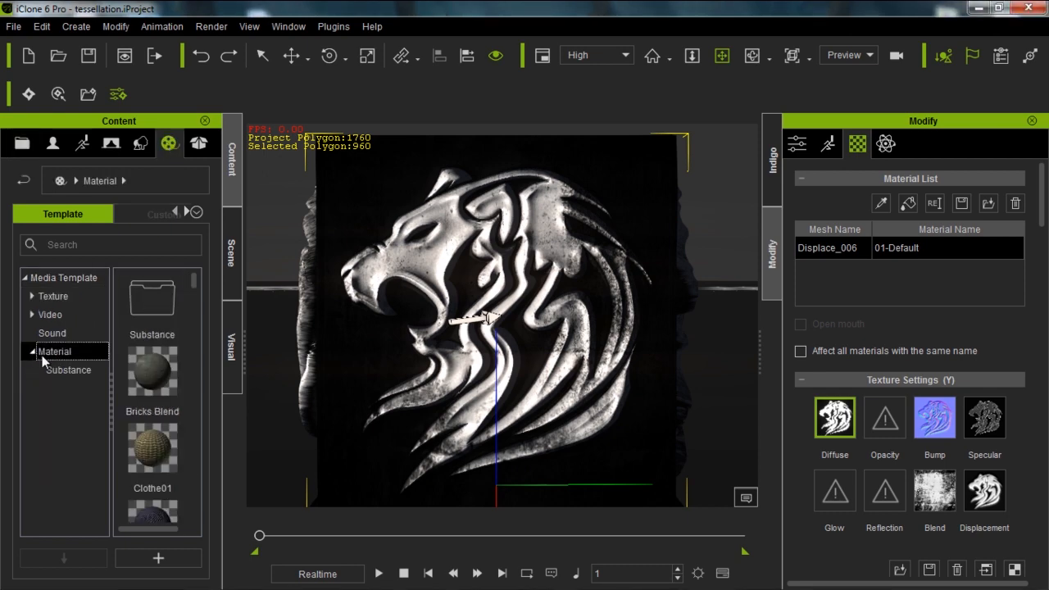
click(68, 370)
drag(192, 290, 193, 400)
drag(154, 348, 464, 343)
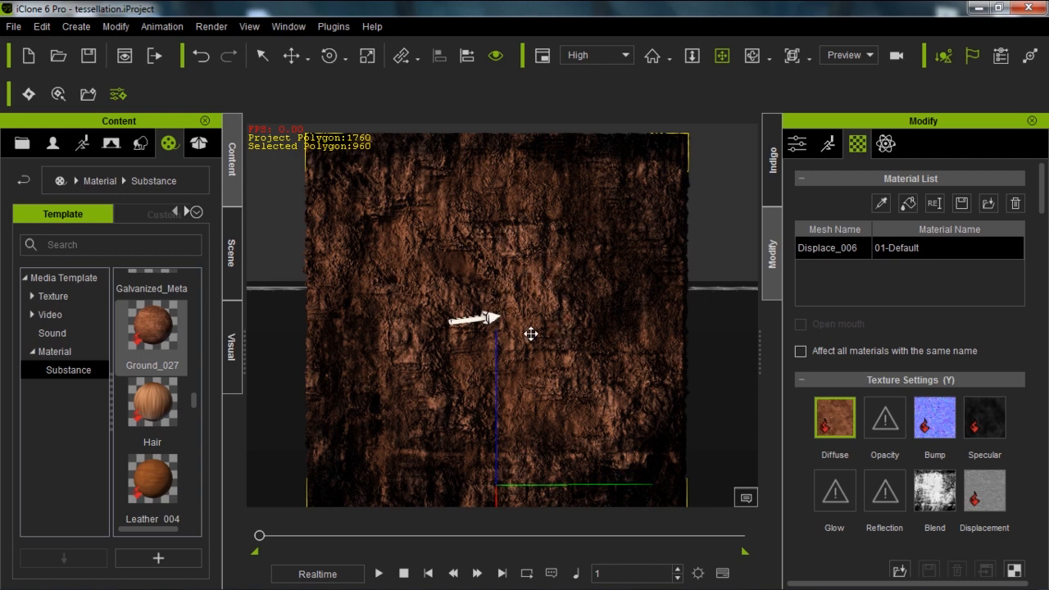
key(ctrl+z)
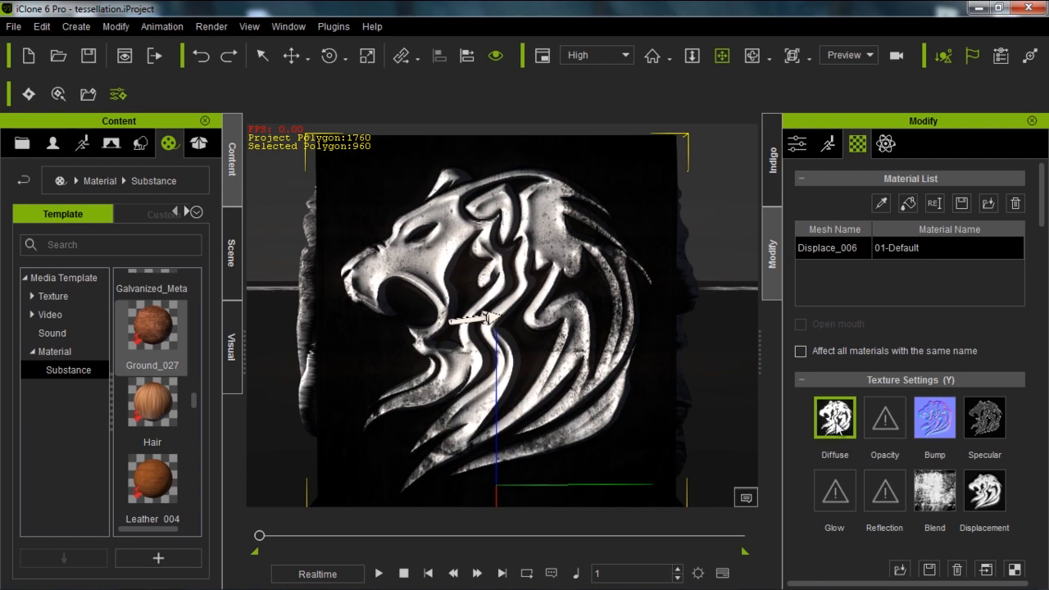
- Replace the diffuse map of the Displace_006 cube with the PlasterDirty0207_M texture
double_click(836, 420)
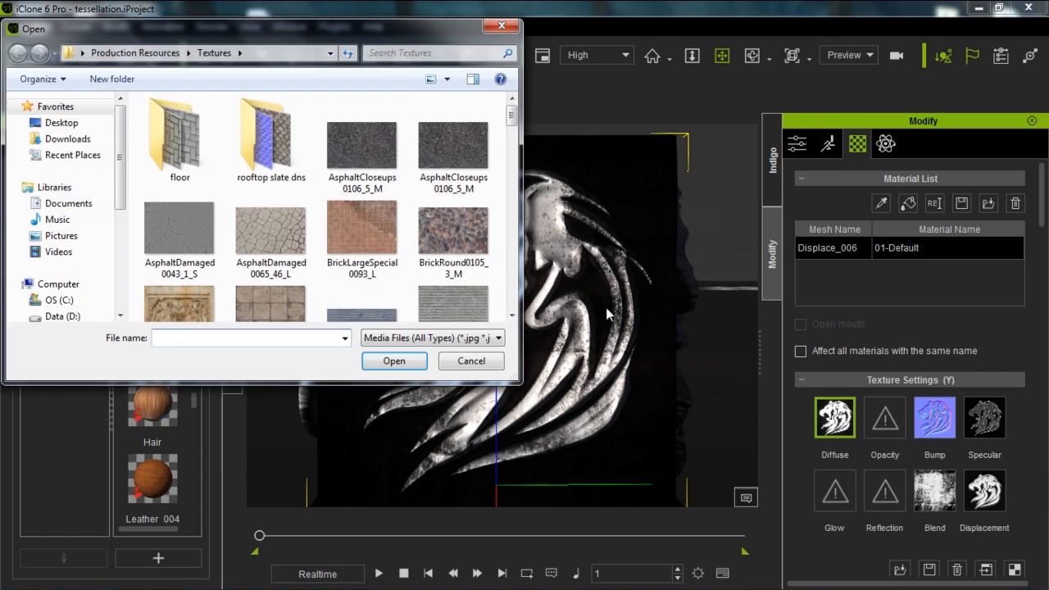
drag(511, 116, 512, 259)
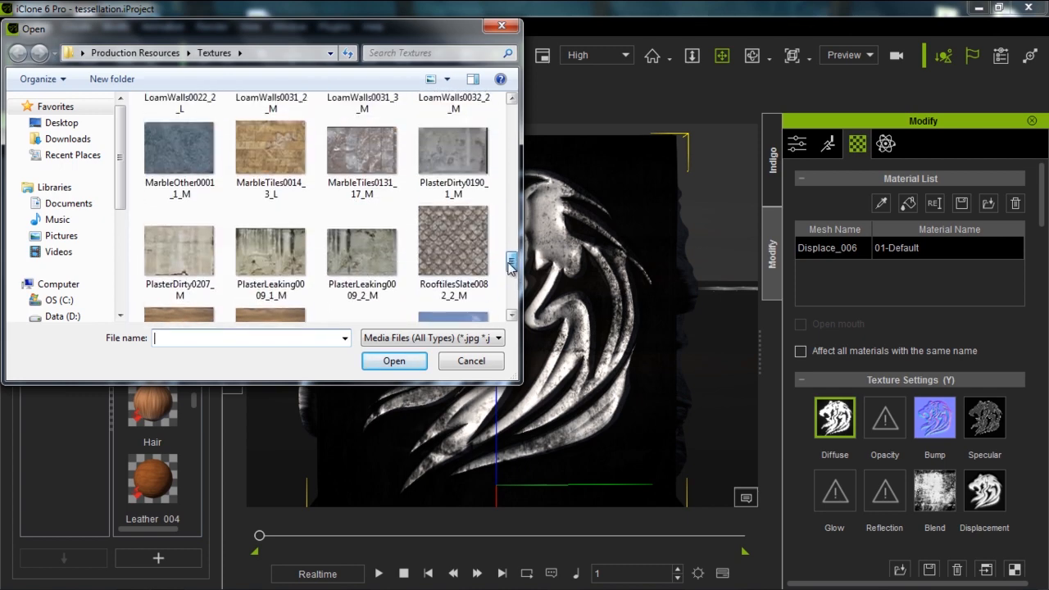
double_click(200, 247)
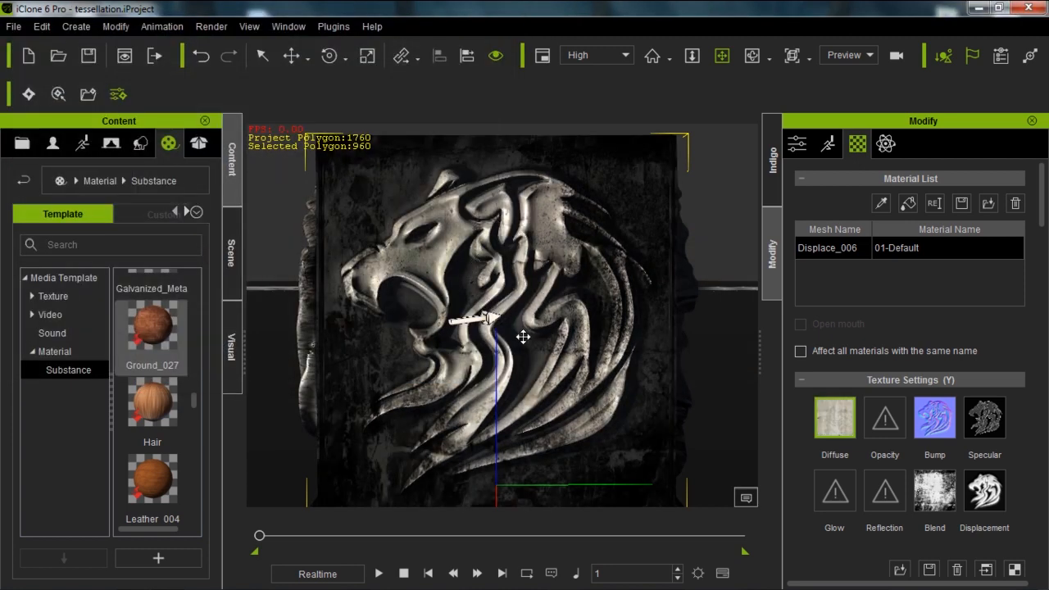
- Rotate the Key directional light across the plaster lion relief from front and corner views, reselecting the cube after each adjustment
click(514, 321)
mouse_move(509, 321)
mouse_down()
mouse_move(609, 314)
mouse_move(595, 330)
mouse_move(529, 262)
mouse_move(500, 340)
mouse_up()
click(441, 371)
right_drag(397, 390, 583, 387)
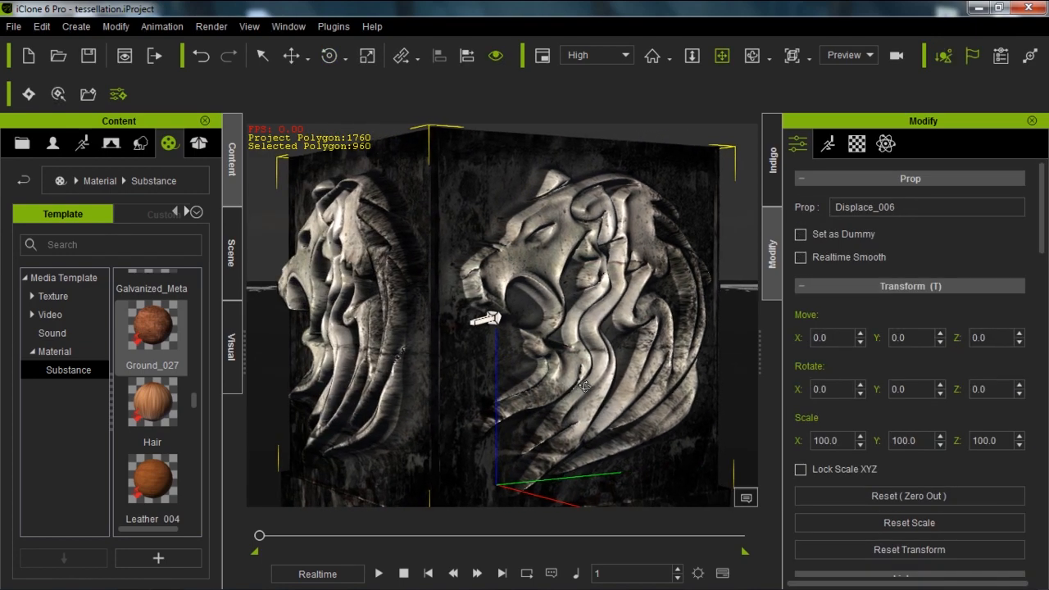
click(487, 319)
mouse_move(525, 322)
mouse_down()
mouse_move(539, 331)
mouse_move(526, 340)
mouse_up()
click(525, 339)
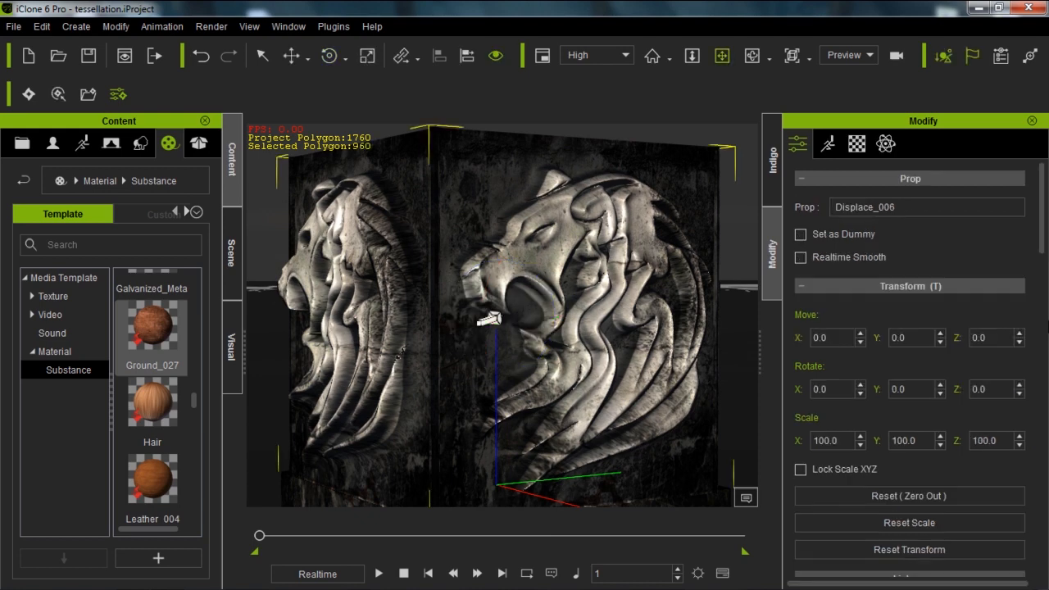
- Remove the blend texture from the Displace_006 material, rotate the Key light across both lion faces and reselect the cube
click(857, 150)
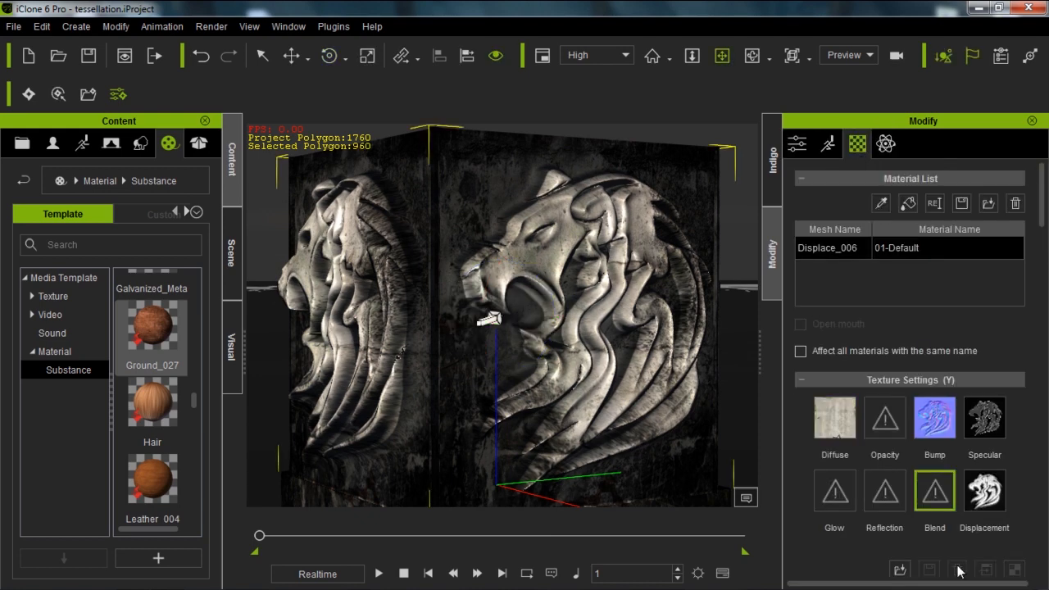
click(958, 569)
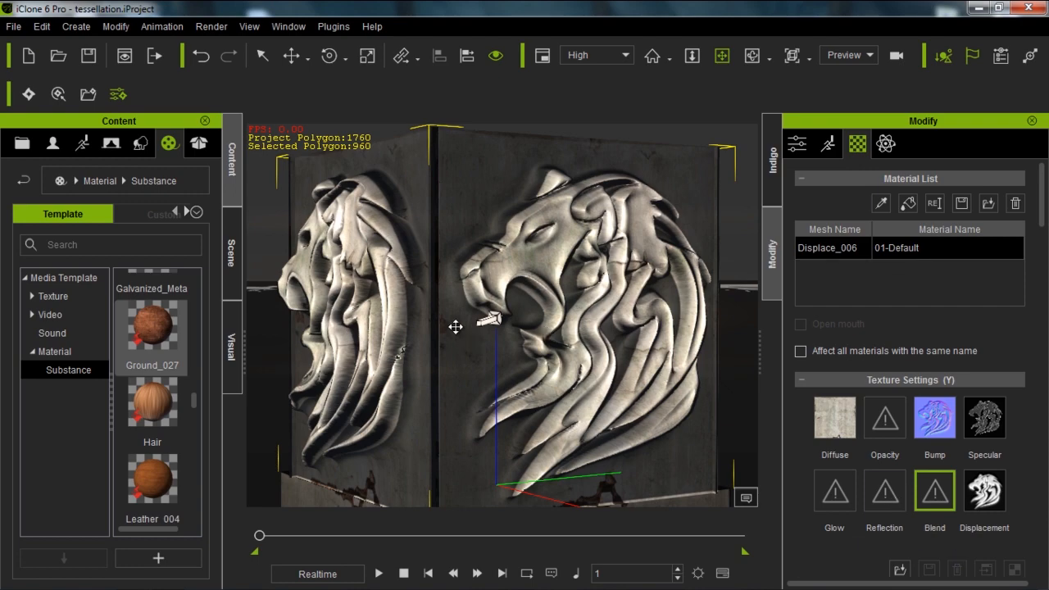
click(490, 320)
drag(512, 321, 626, 337)
click(626, 337)
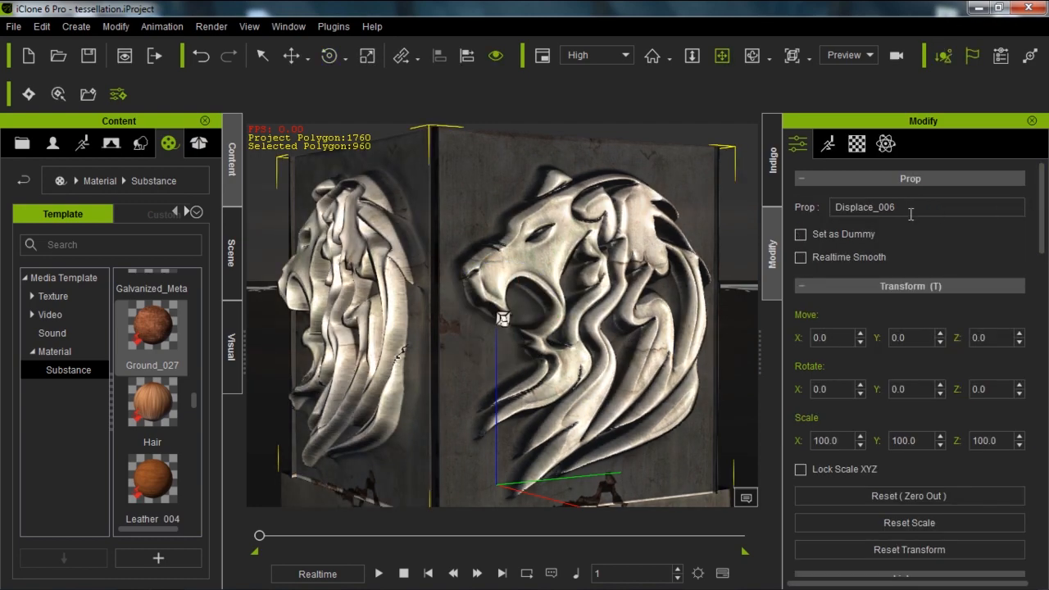
- Replace the diffuse map of the Displace_006 cube with the blue-grey marble texture from the Textures folder
click(856, 144)
double_click(832, 418)
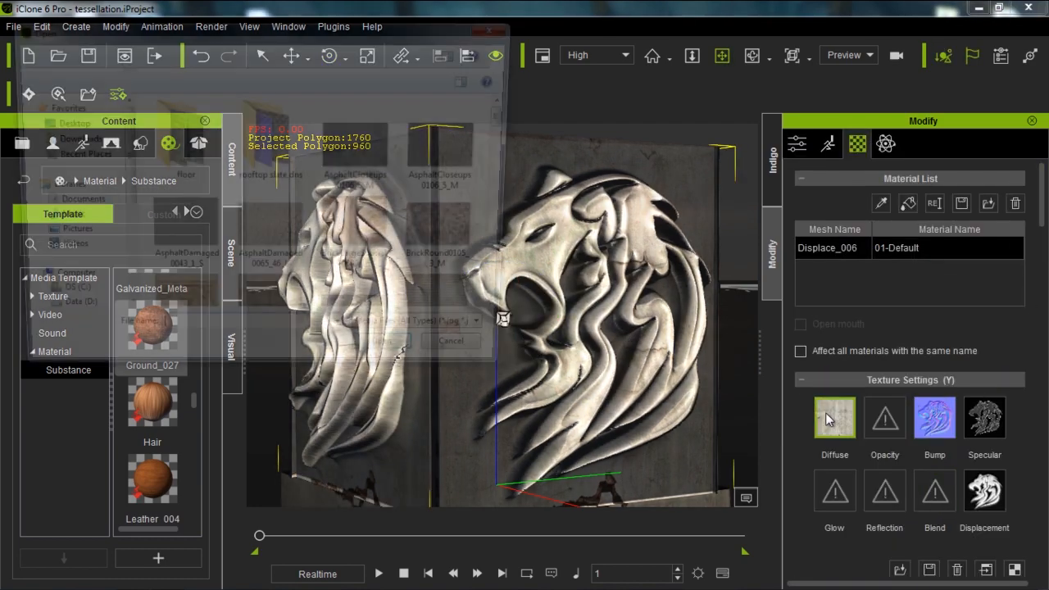
drag(511, 119, 504, 236)
double_click(172, 146)
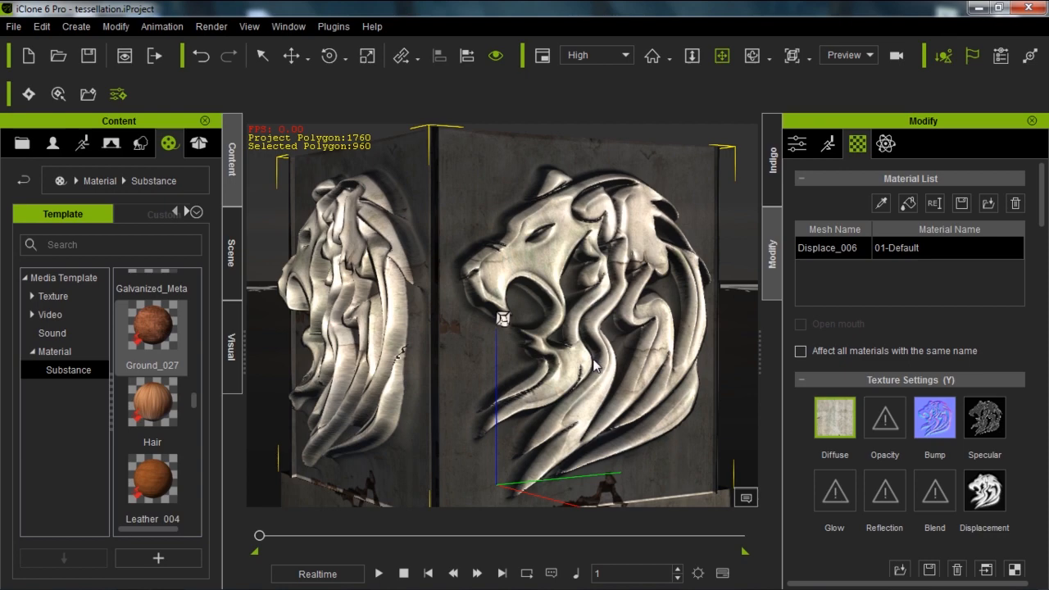
- Rotate the Key light over the marble lion to about X 92.2, Y 354.0, Z 135.4 and reselect the cube
click(502, 318)
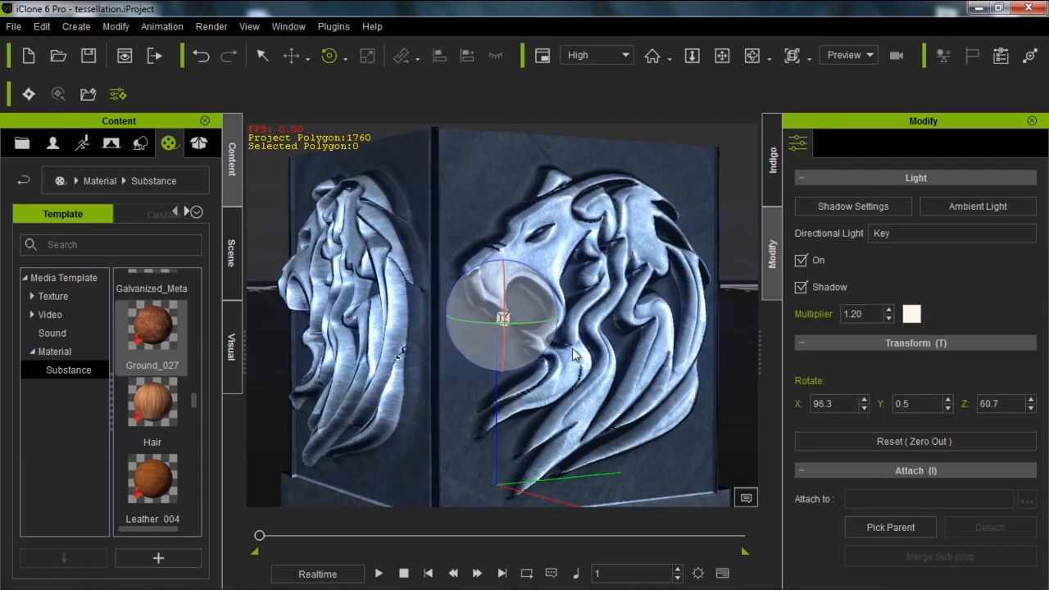
drag(498, 317, 554, 328)
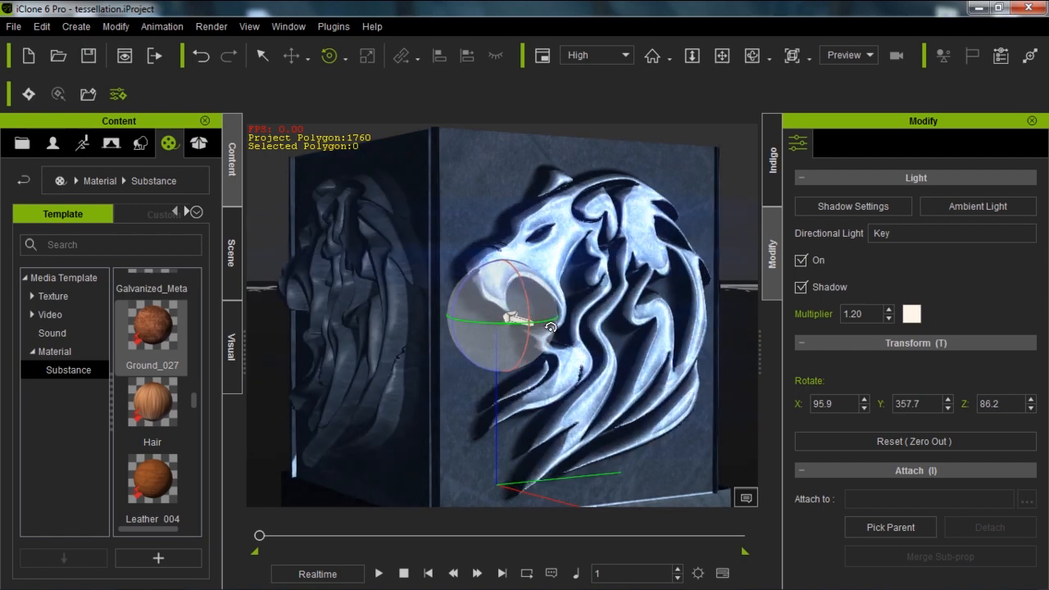
click(553, 328)
right_drag(665, 319, 472, 331)
click(502, 325)
mouse_move(521, 319)
mouse_down()
mouse_move(545, 325)
mouse_move(473, 325)
mouse_move(573, 331)
mouse_move(502, 339)
mouse_move(569, 351)
mouse_move(615, 380)
mouse_up()
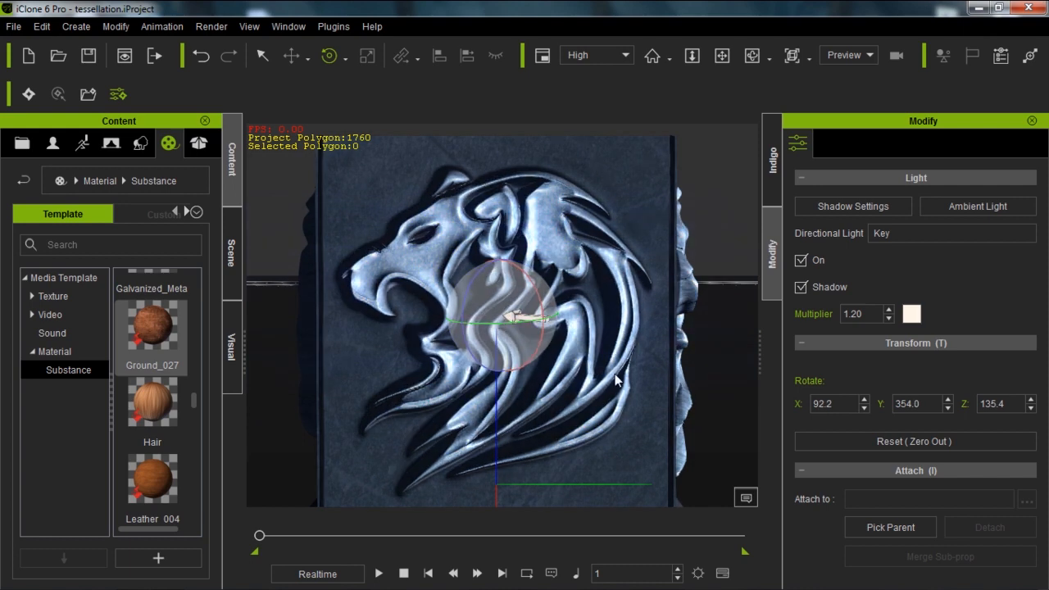
click(534, 372)
- Rotate the Key light back across the front lion relief to about X 96.1, Y 1.6, Z 50.4
right_drag(616, 372, 574, 371)
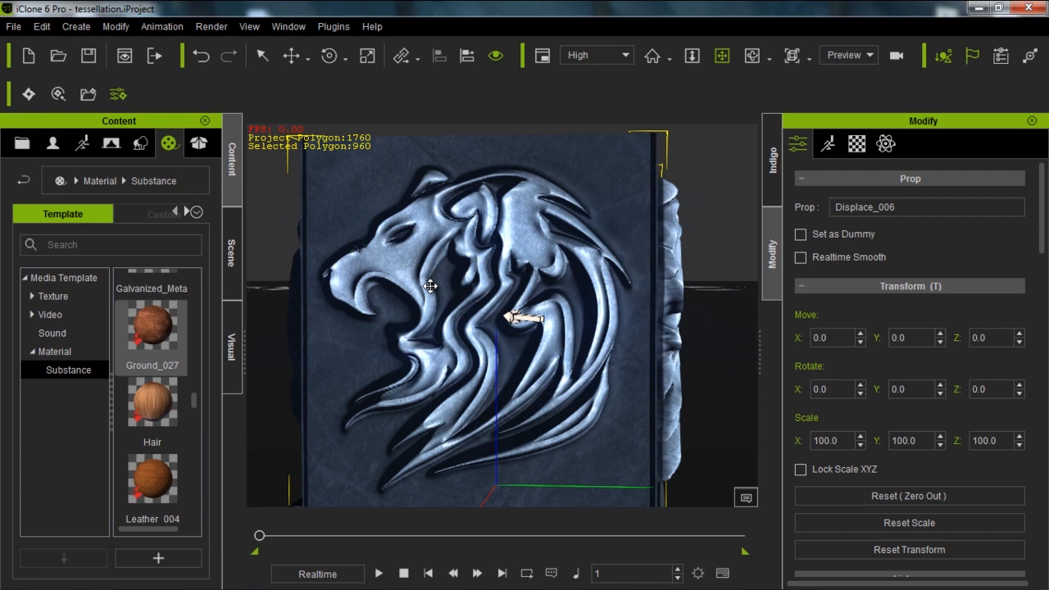
click(515, 318)
drag(521, 320, 488, 328)
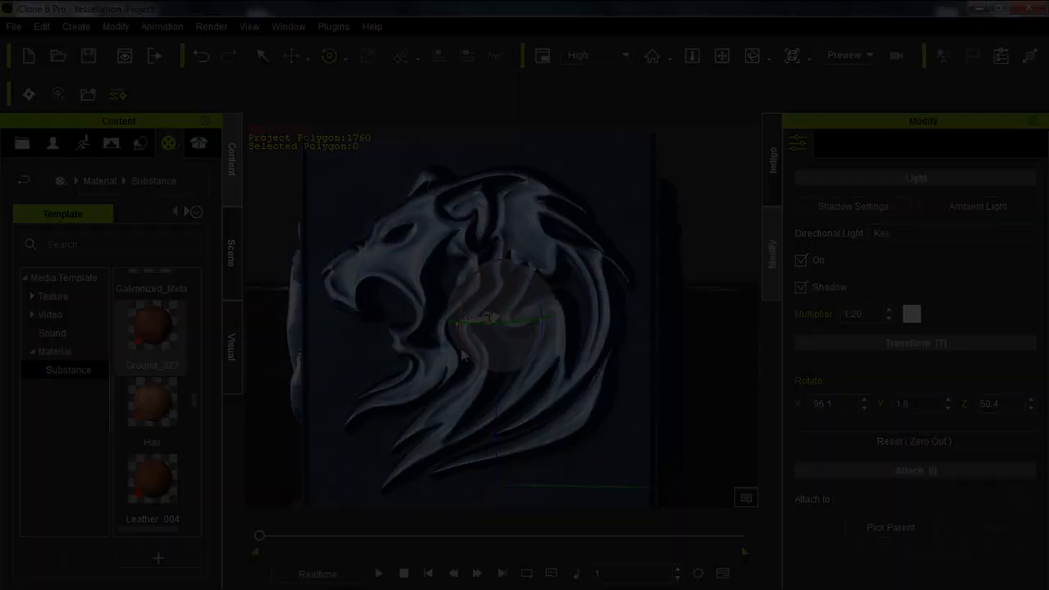